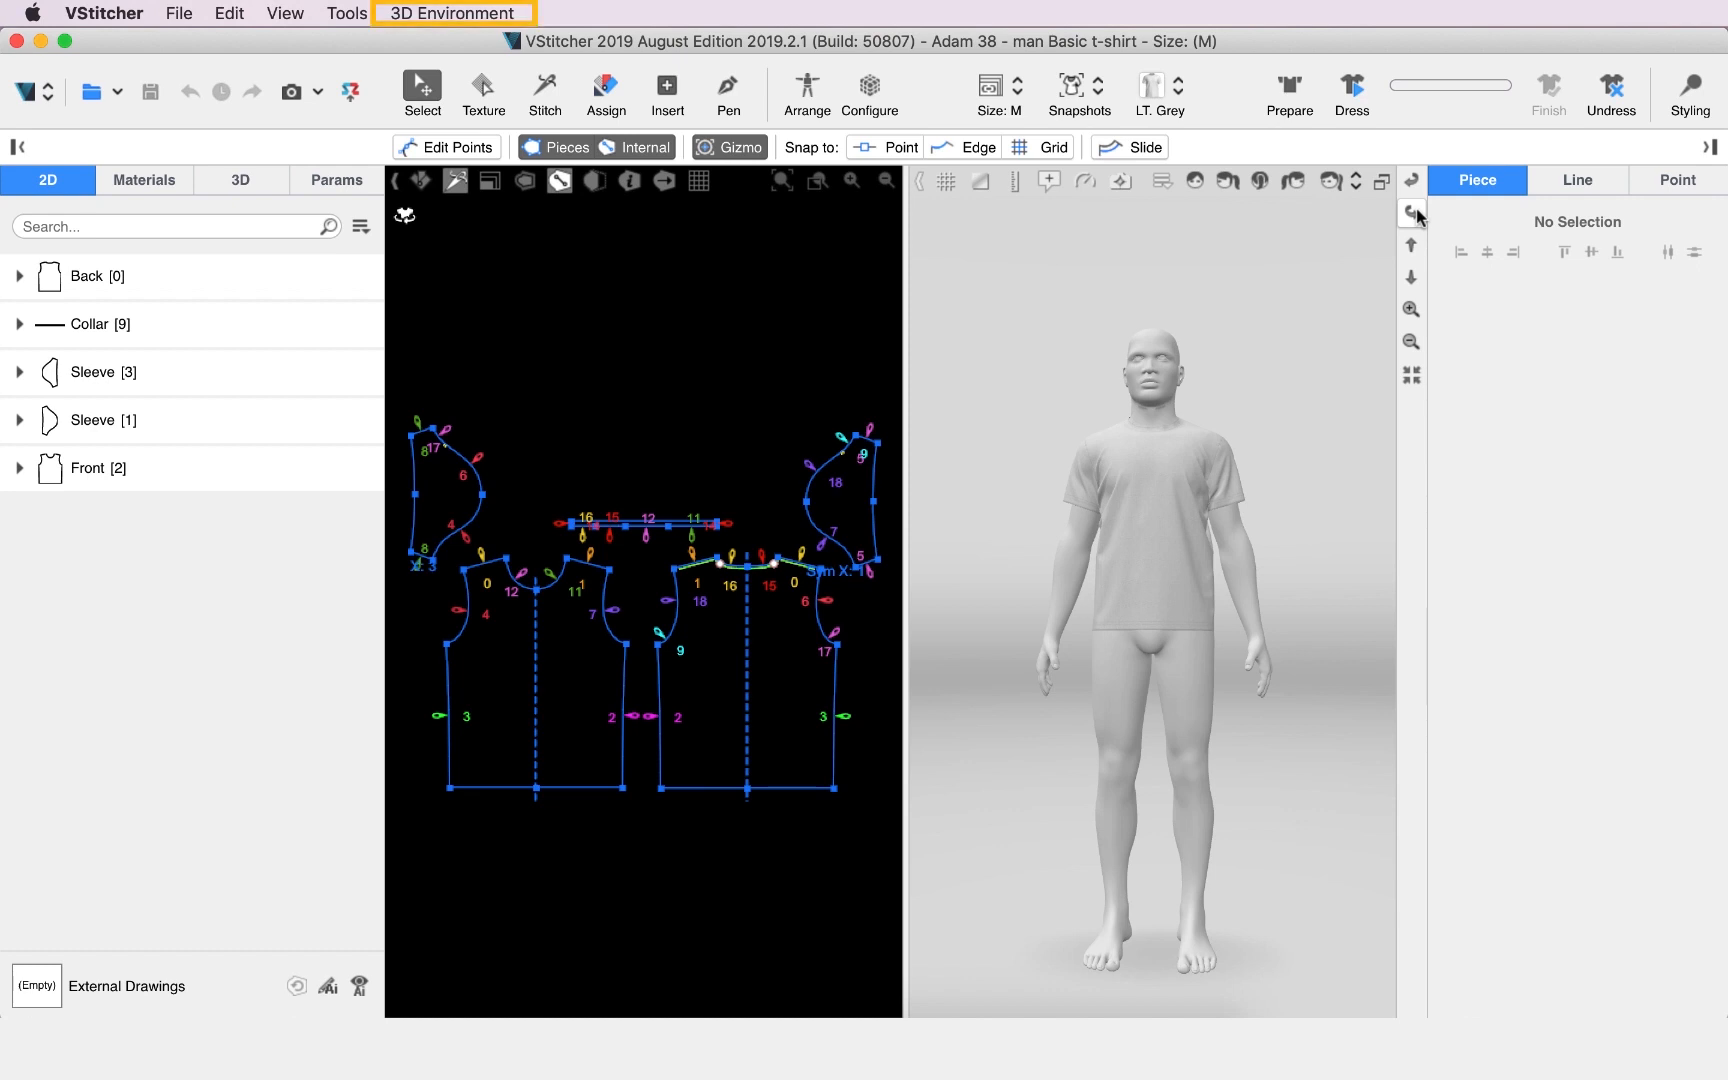
# Change the avatar's skin tone to a light peach shade.
pyautogui.click(1412, 212)
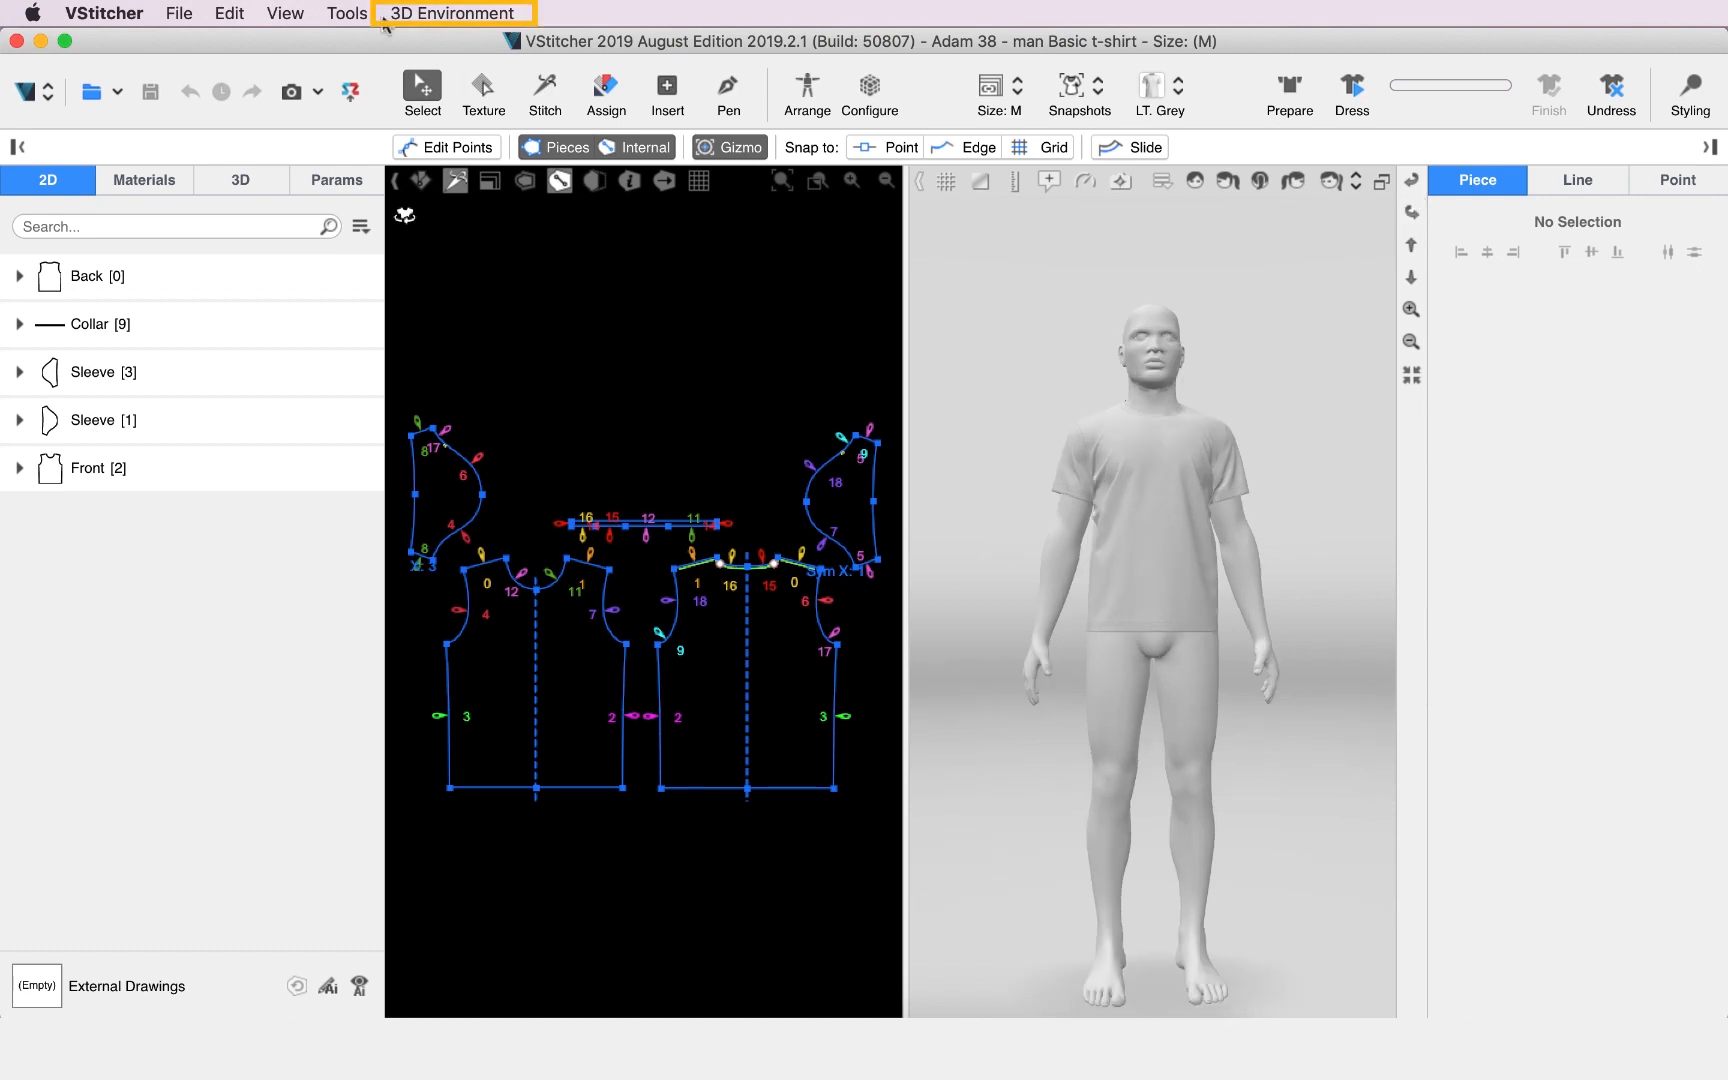
pyautogui.click(445, 14)
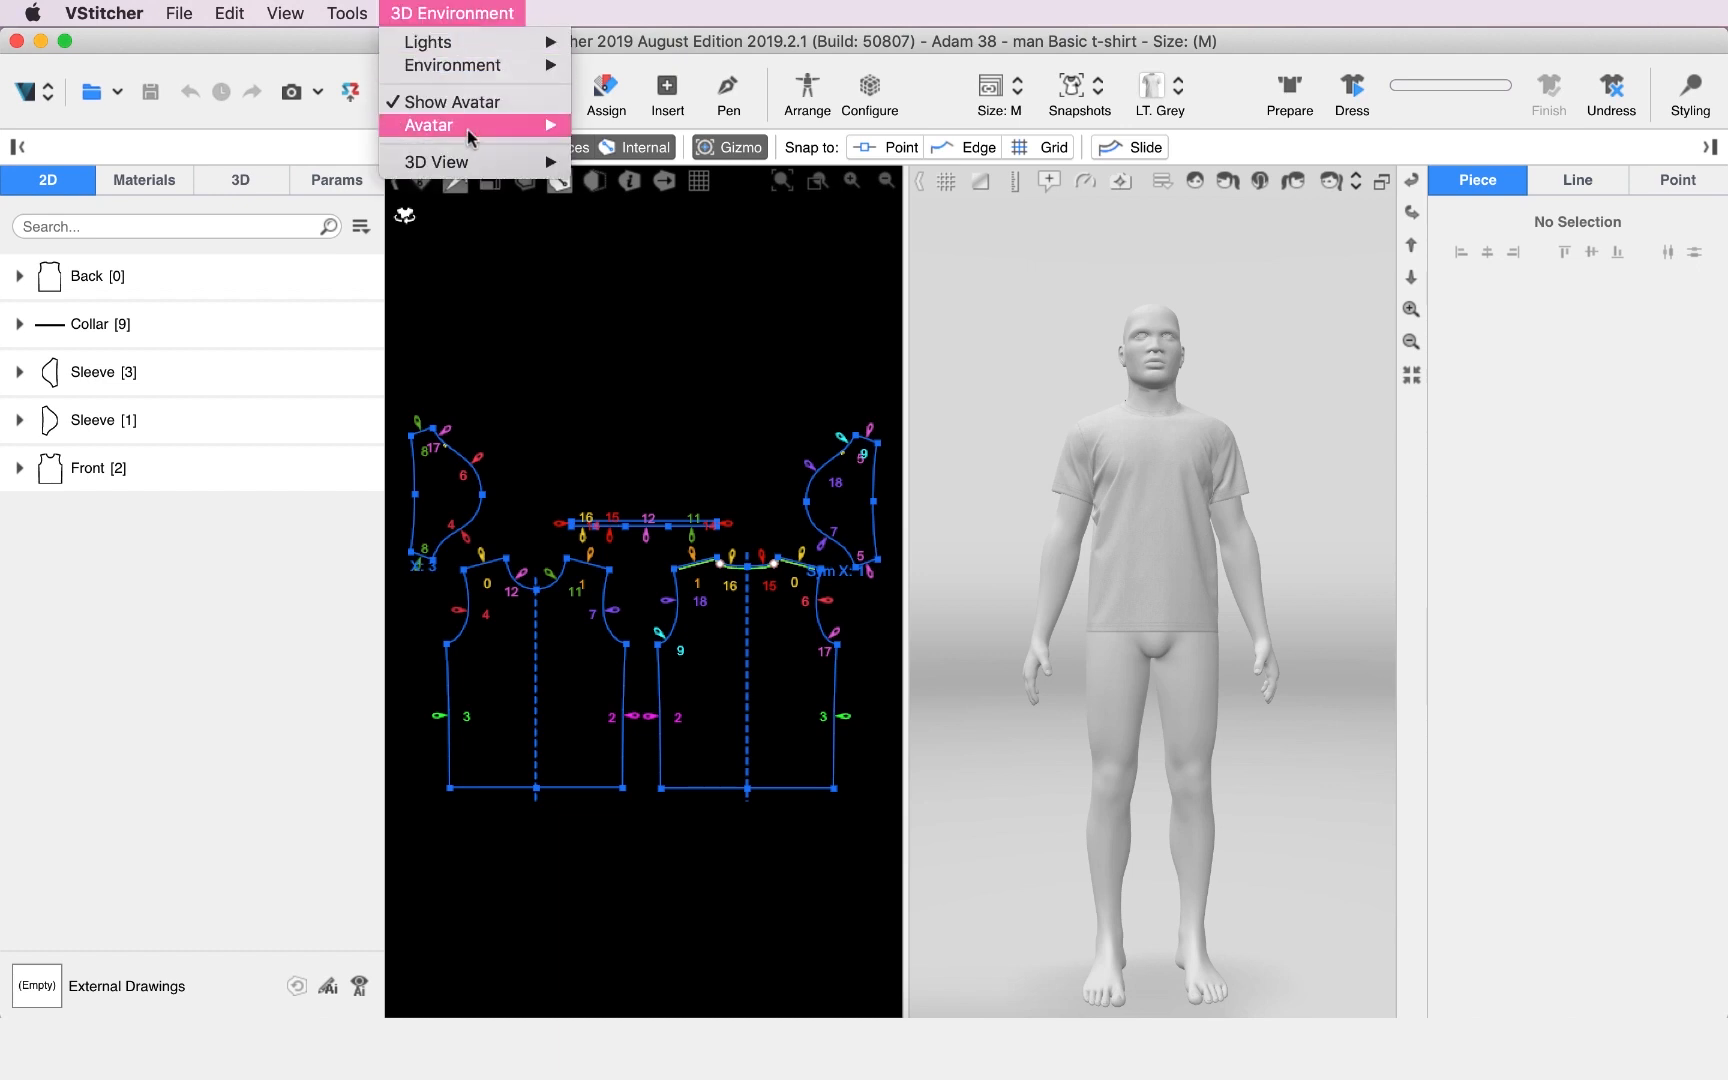
pyautogui.moveTo(470, 137)
pyautogui.moveTo(698, 150)
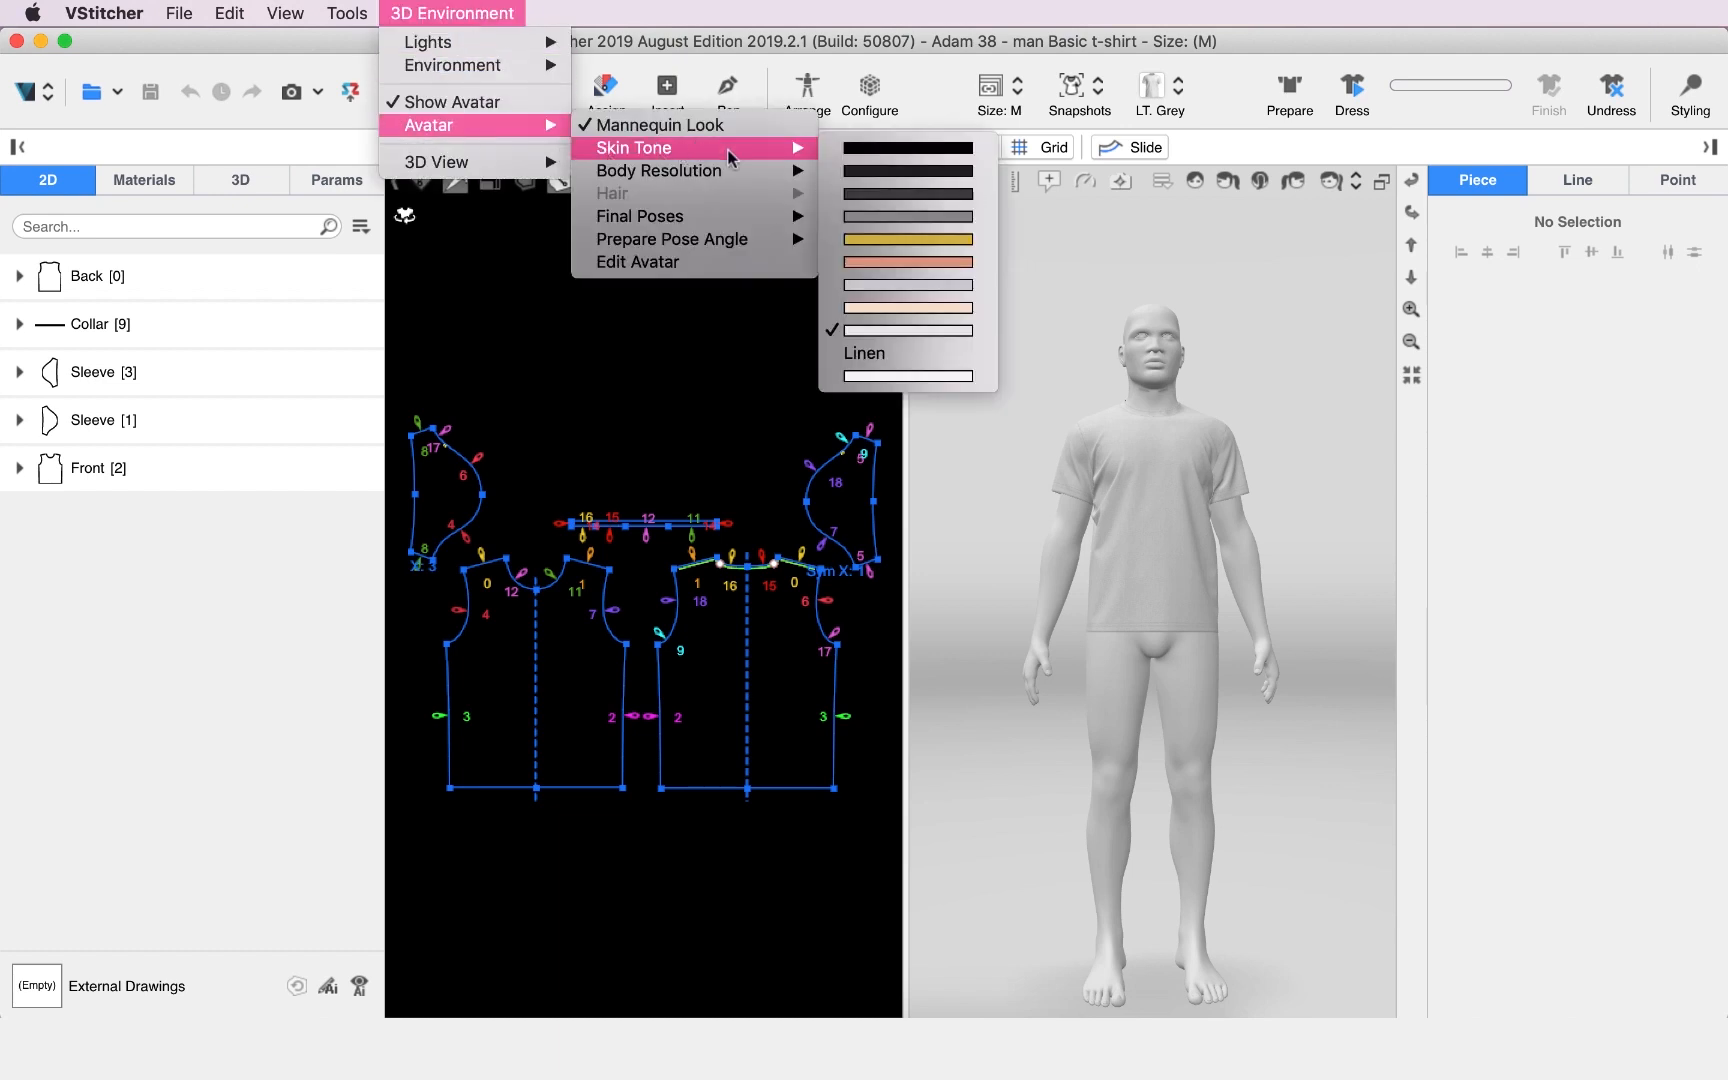
pyautogui.click(898, 310)
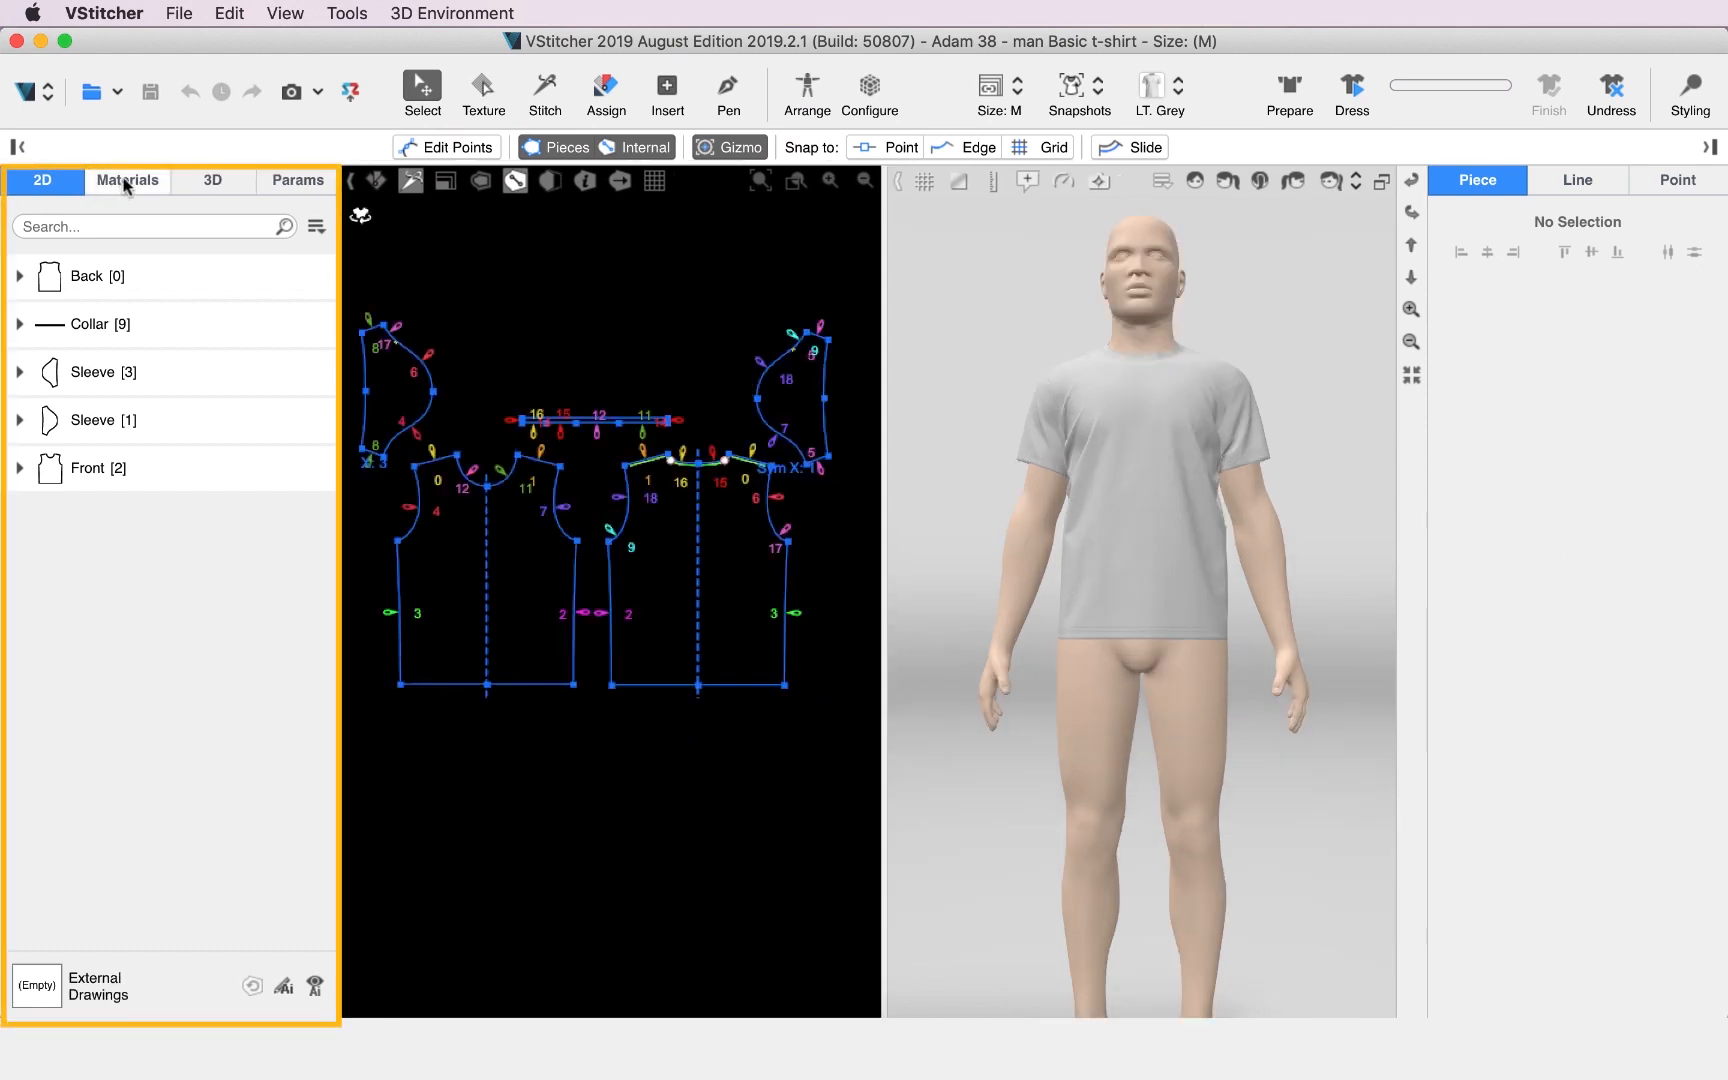
# Open the garment materials and switch the 2D view to show piece textures without point and seam labels.
pyautogui.click(127, 182)
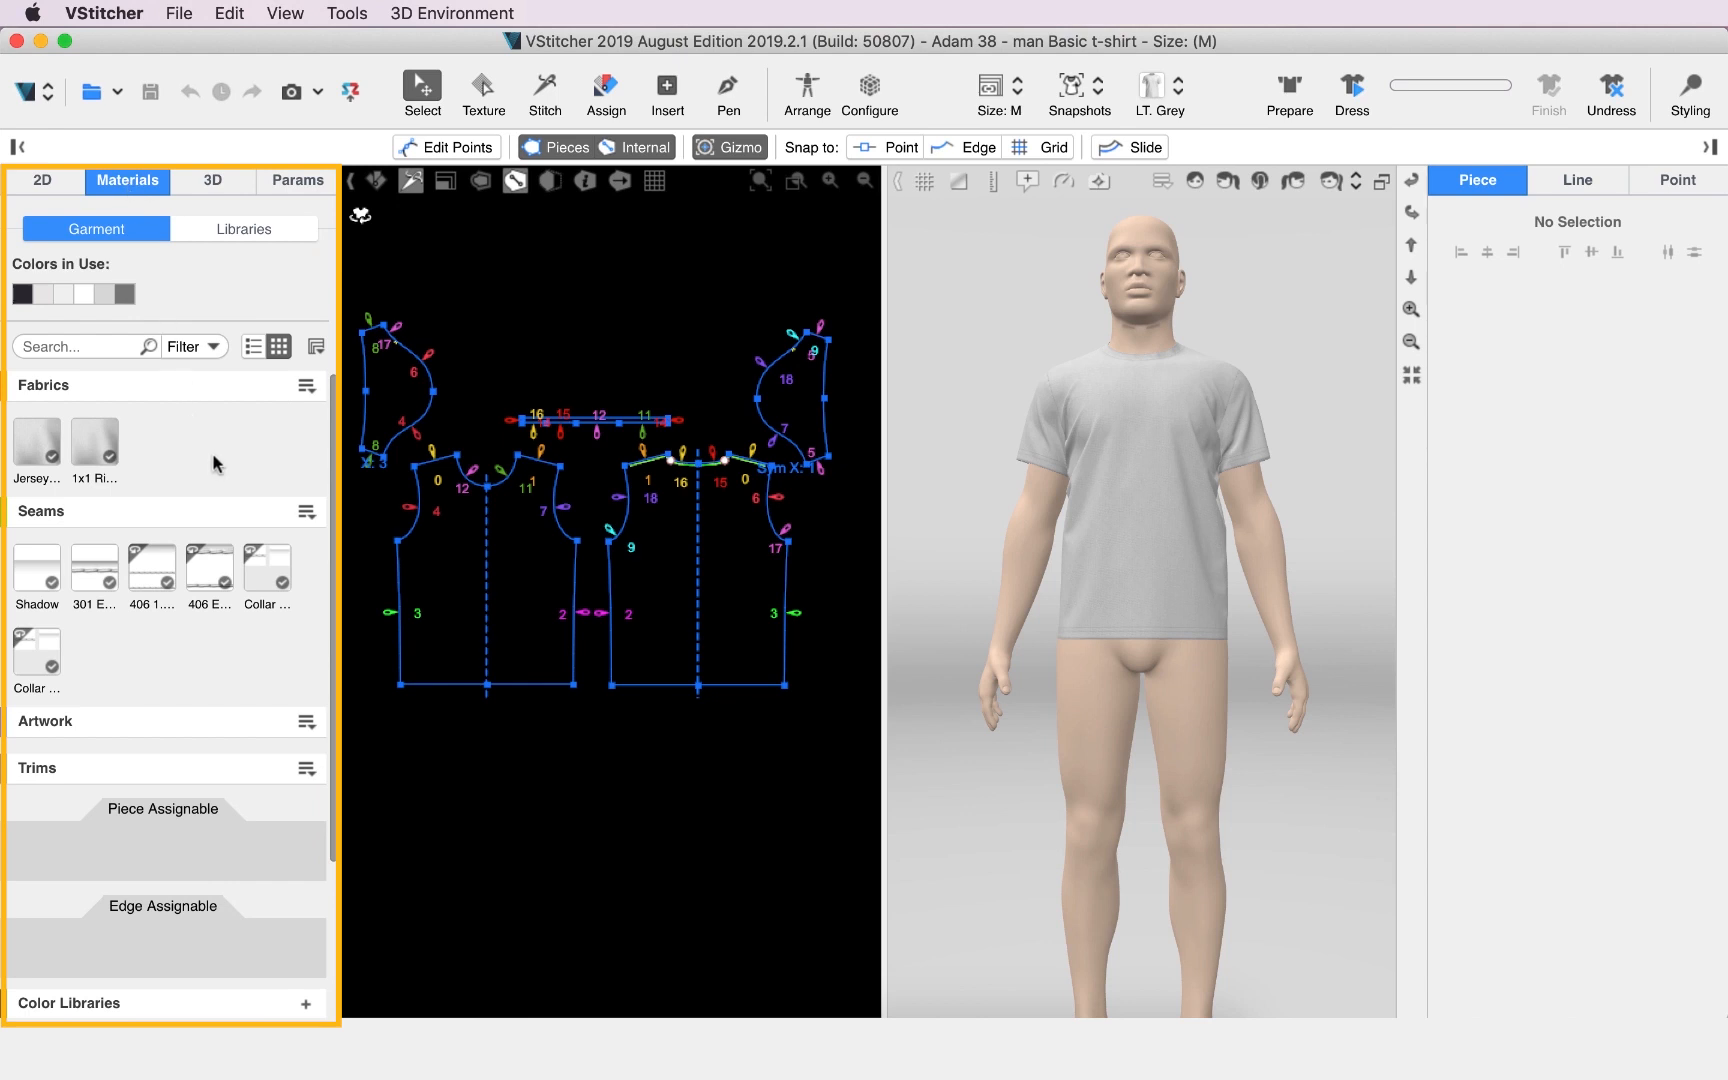
pyautogui.moveTo(60, 608)
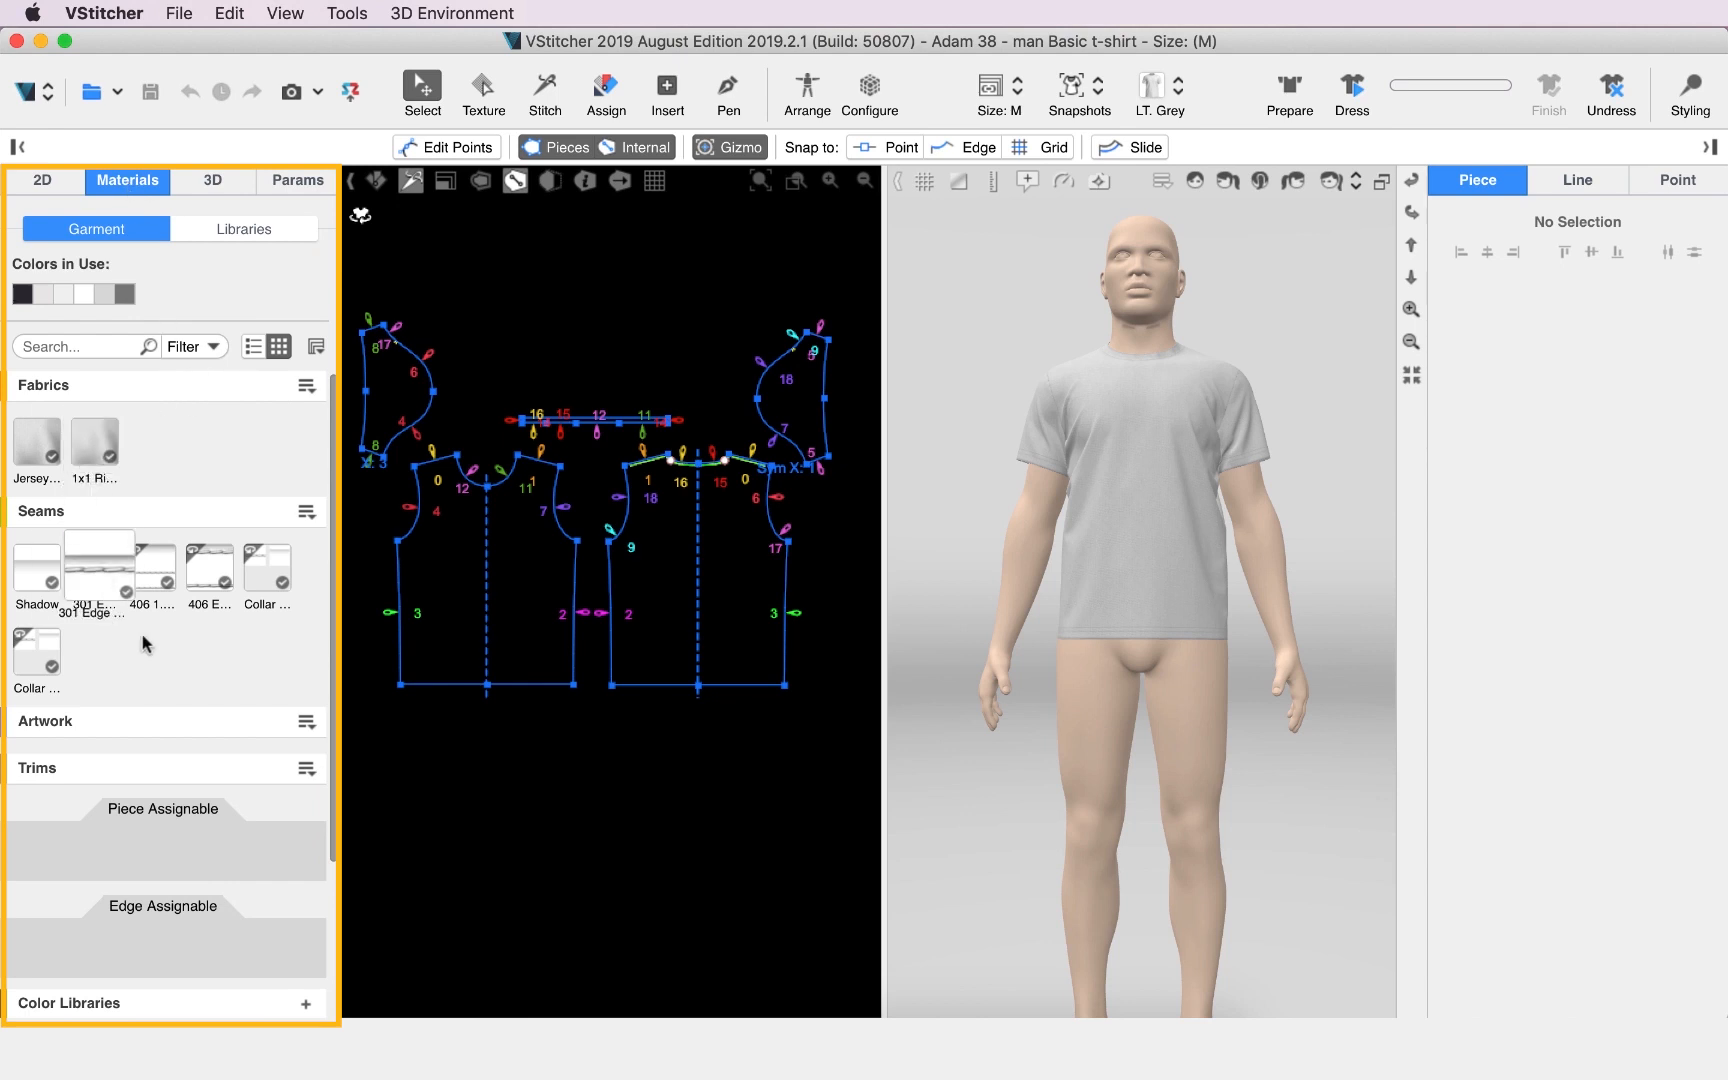
pyautogui.moveTo(45, 460)
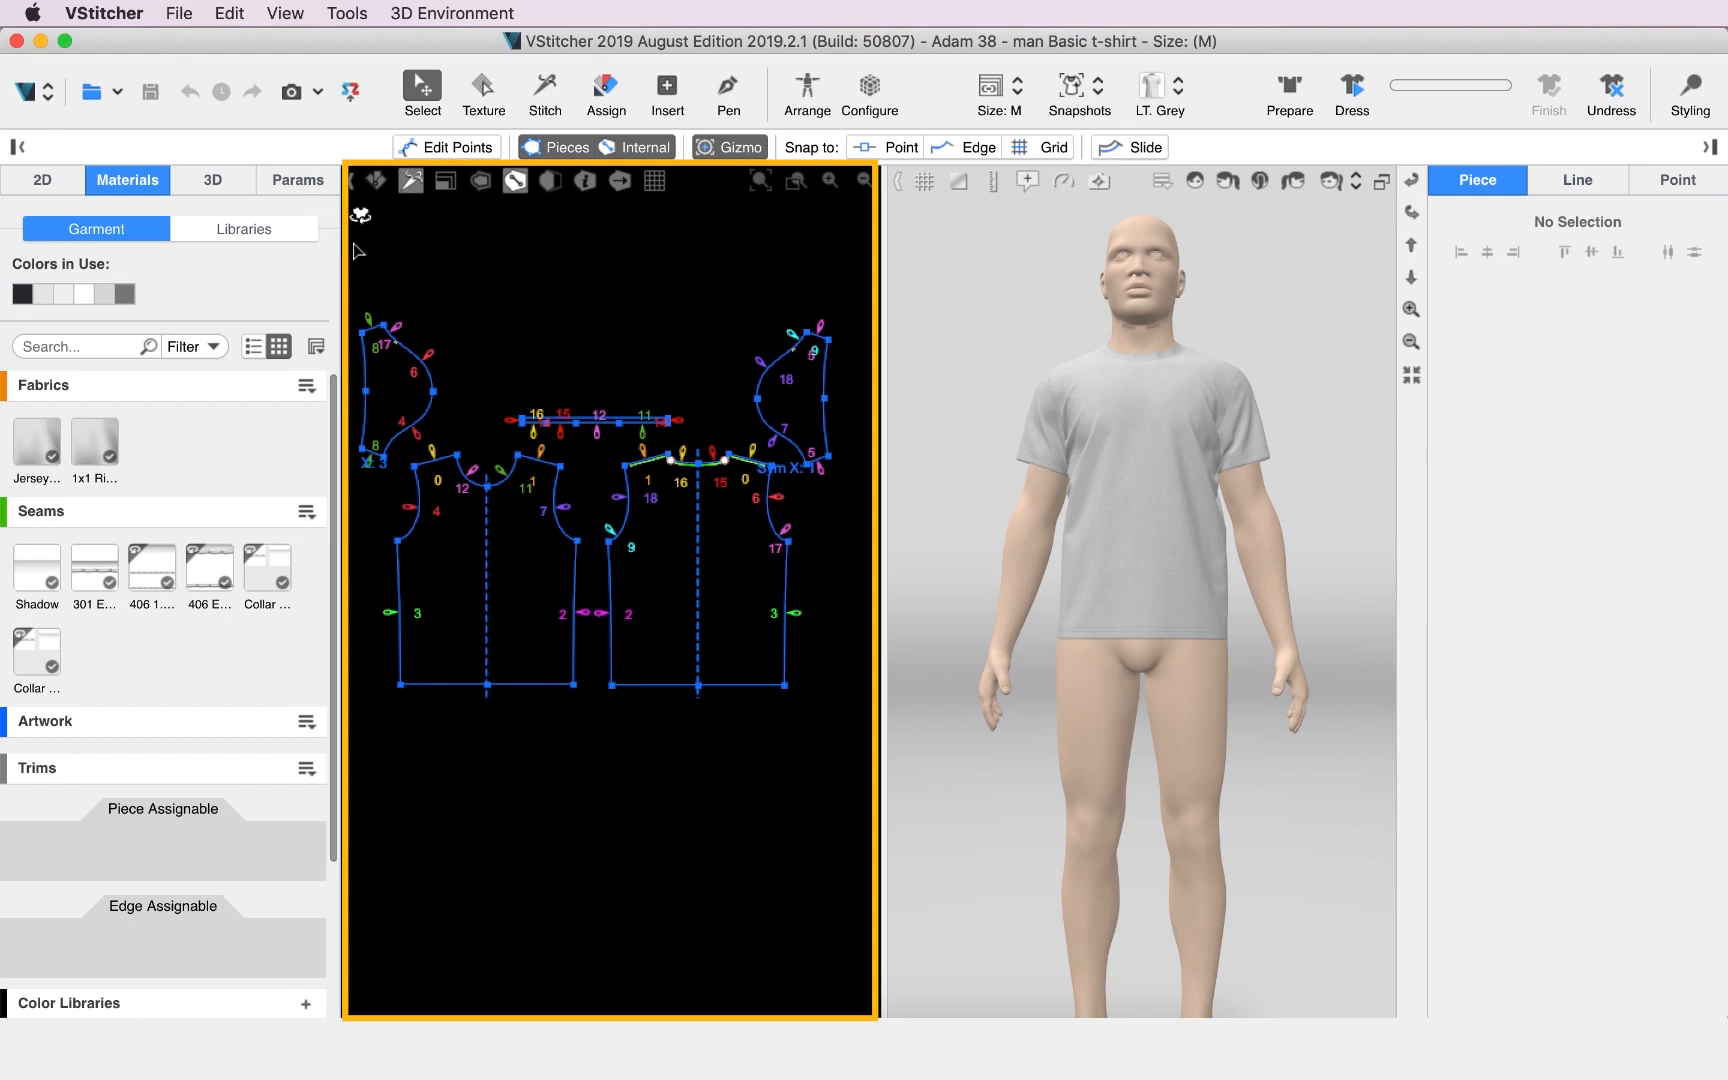
pyautogui.click(379, 183)
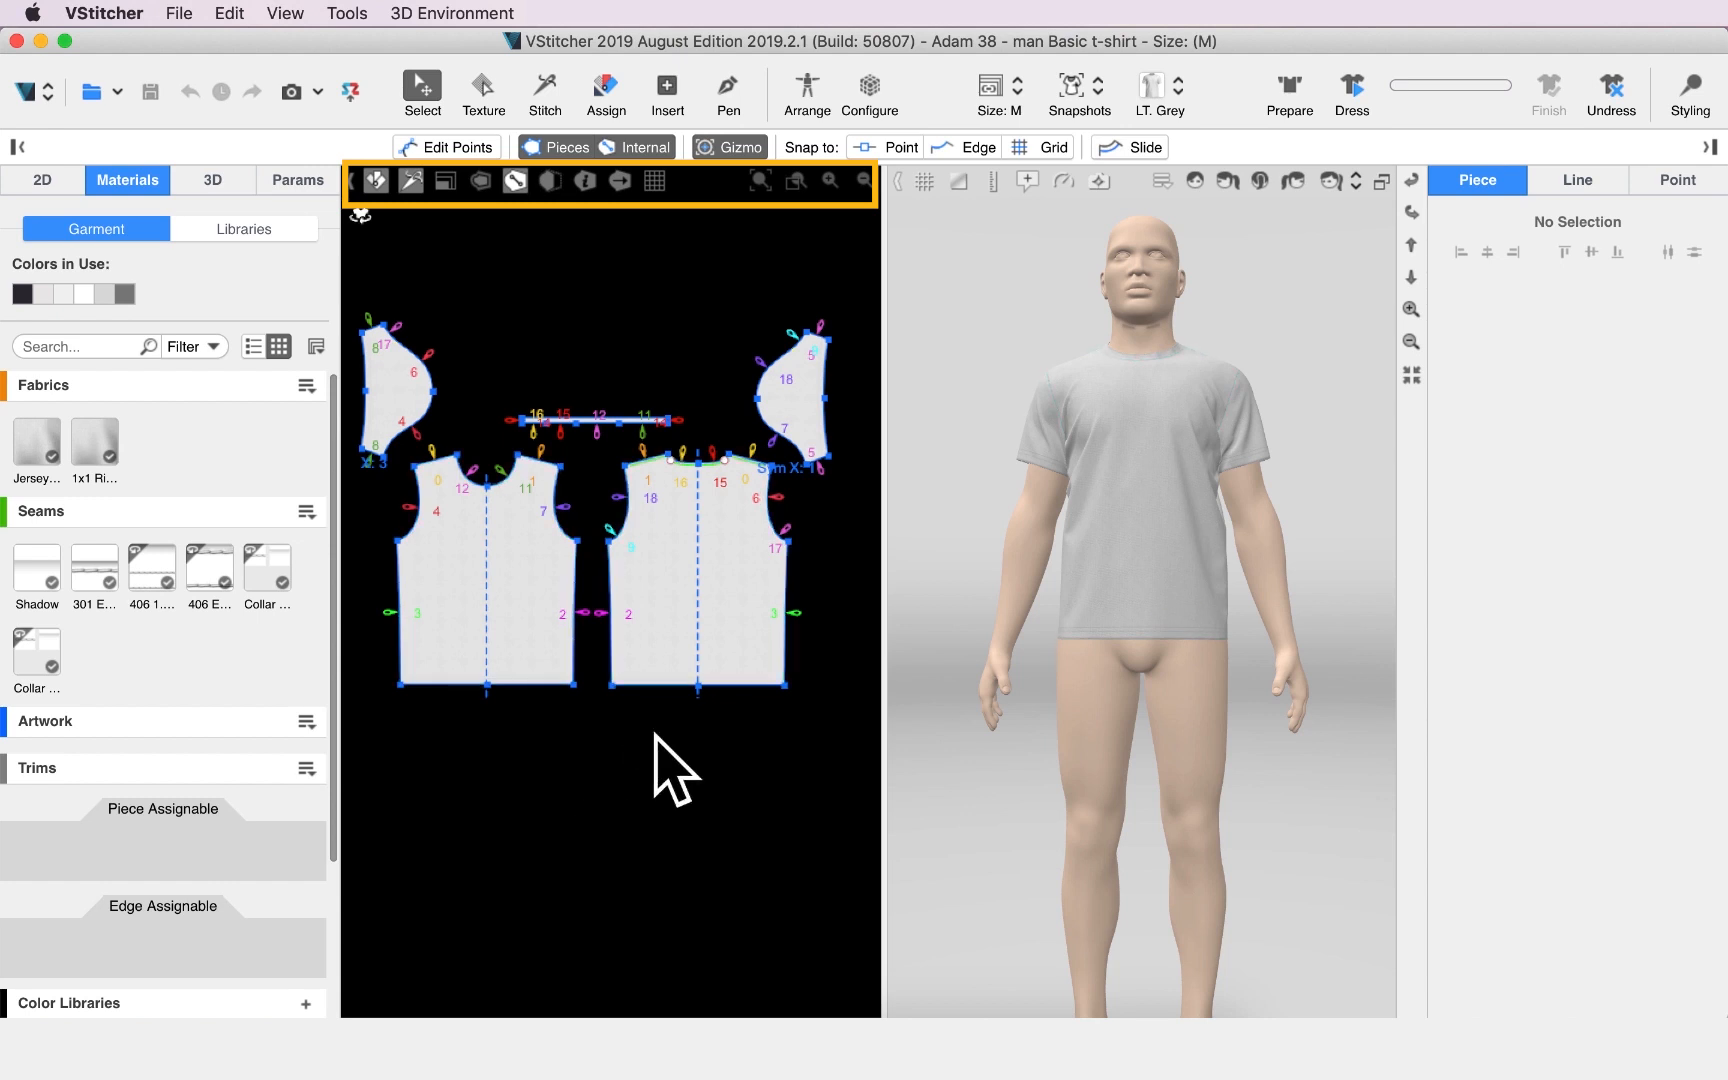
pyautogui.click(413, 182)
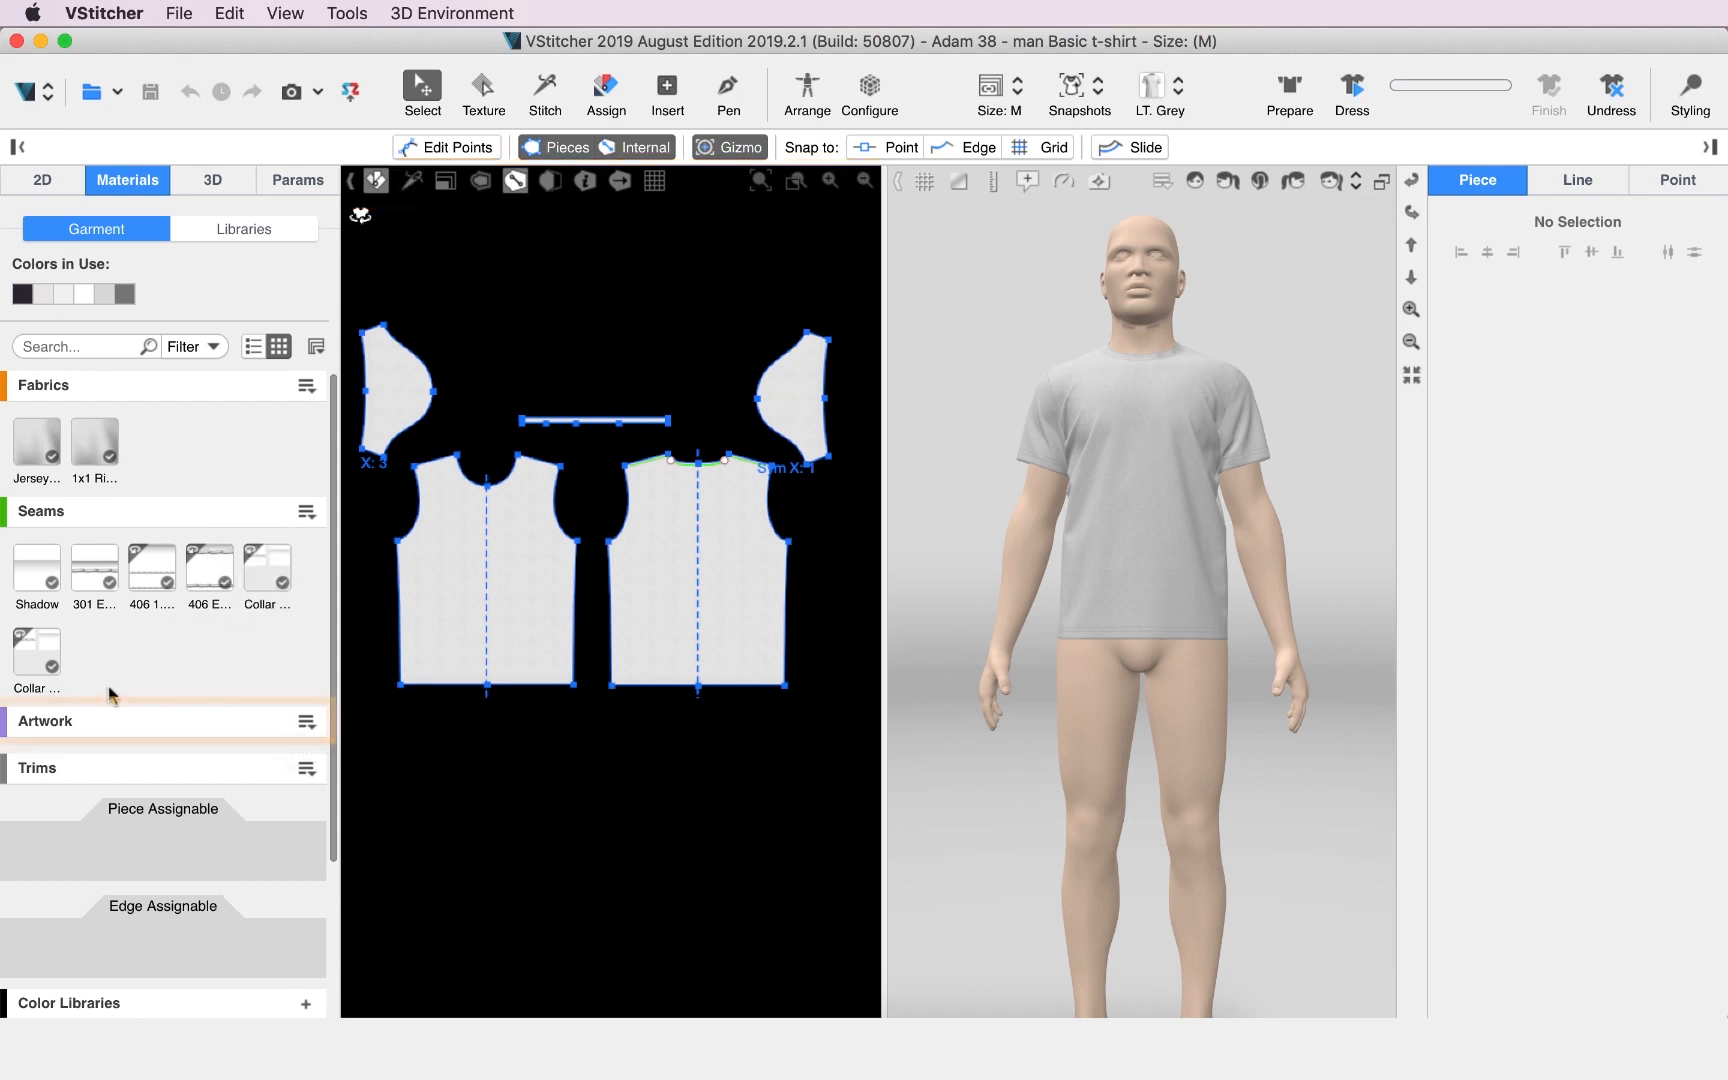
# Import greece.png as a new artwork material.
pyautogui.click(306, 721)
pyautogui.click(340, 746)
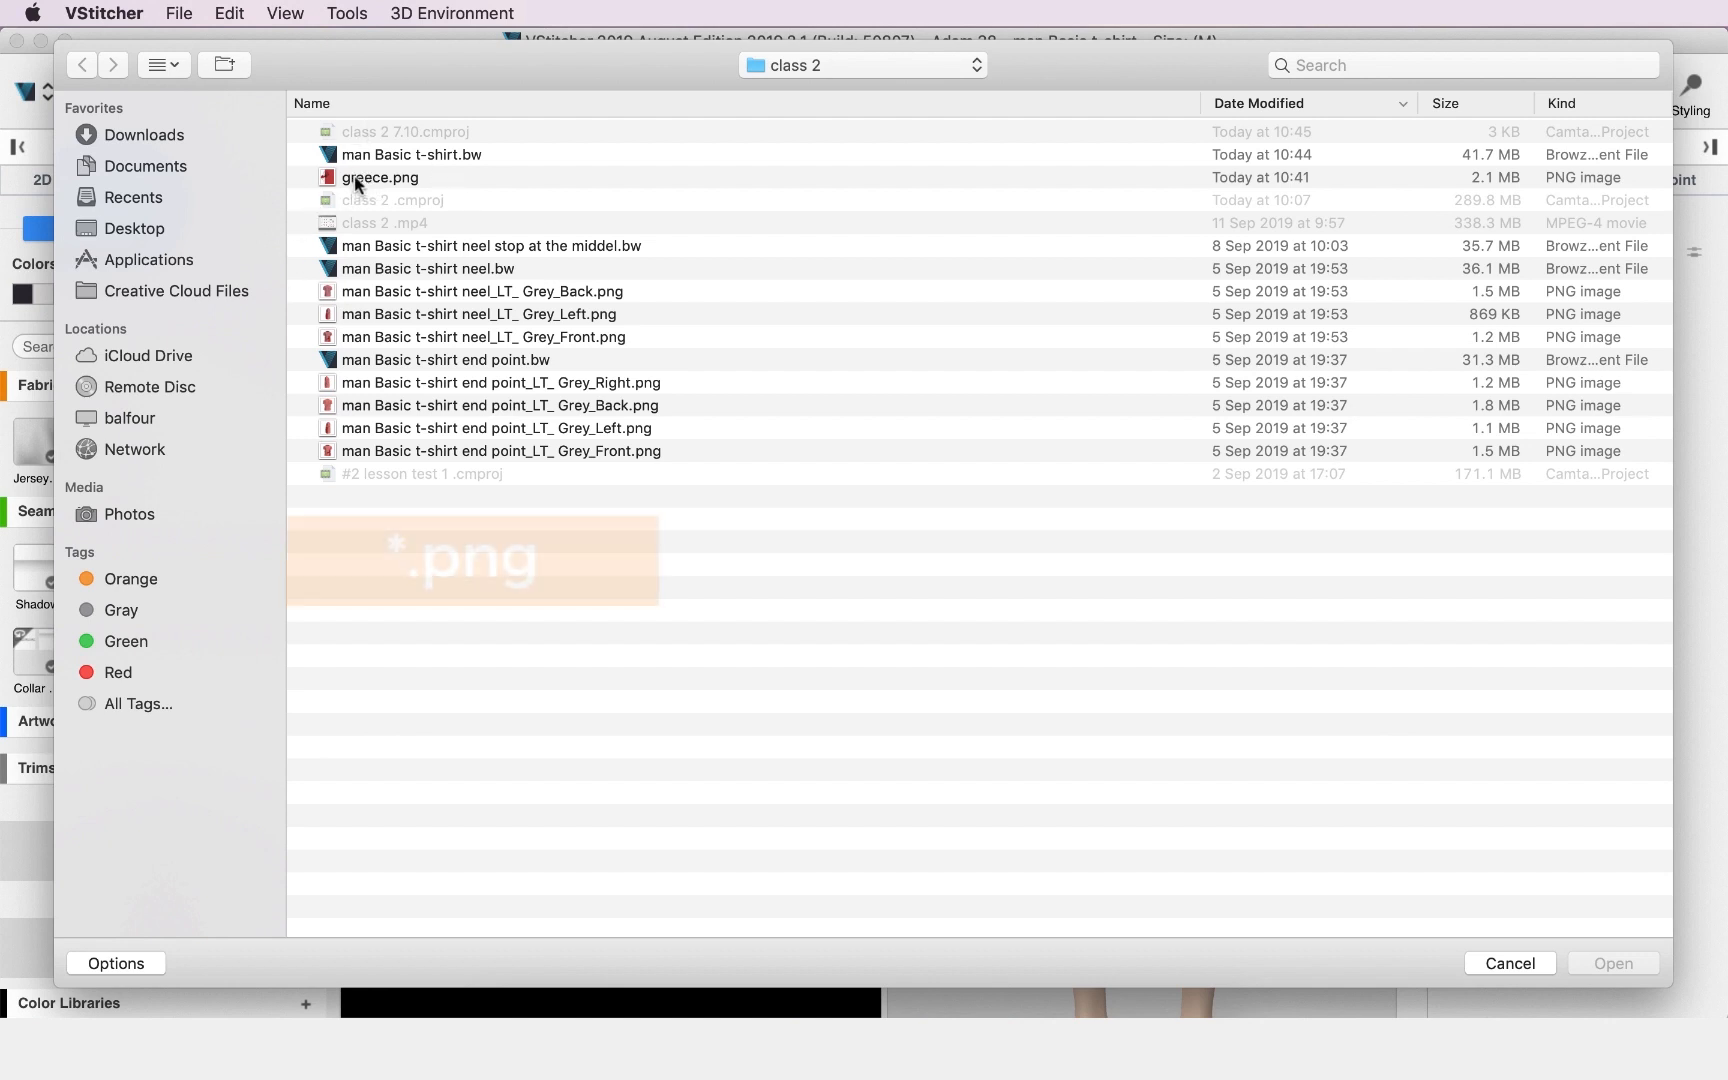
pyautogui.click(354, 176)
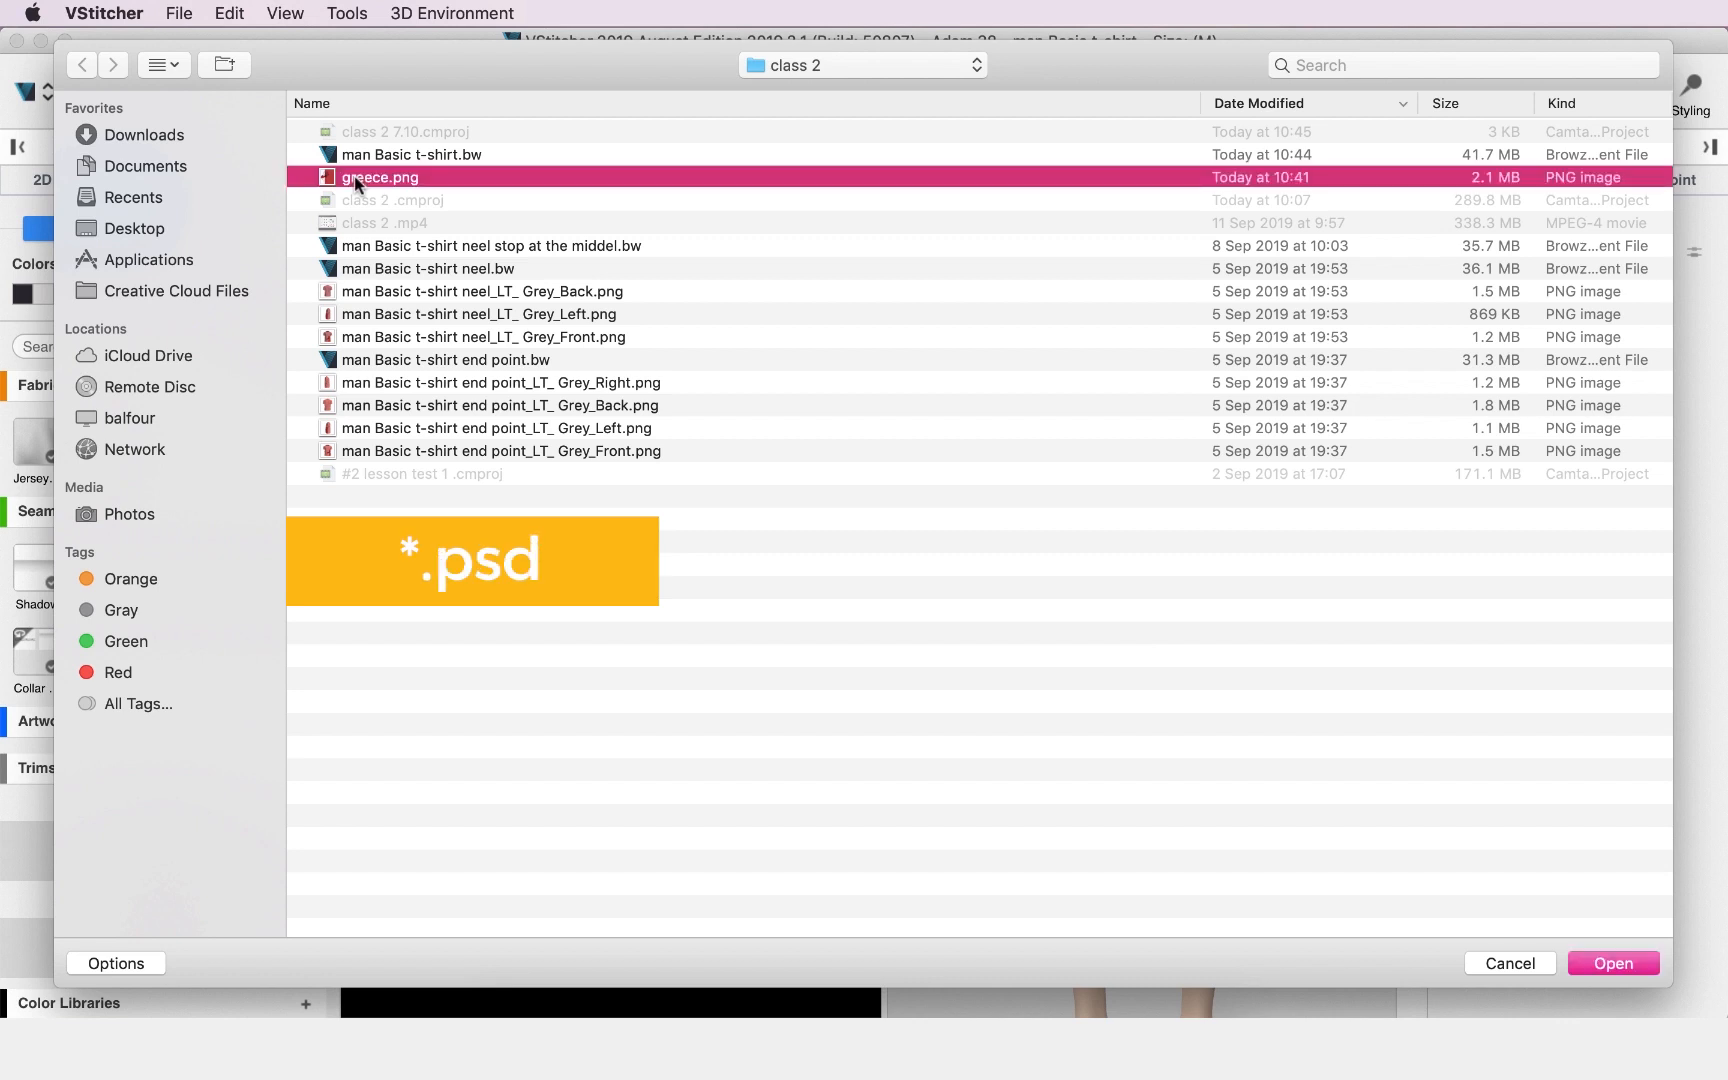
pyautogui.click(1613, 963)
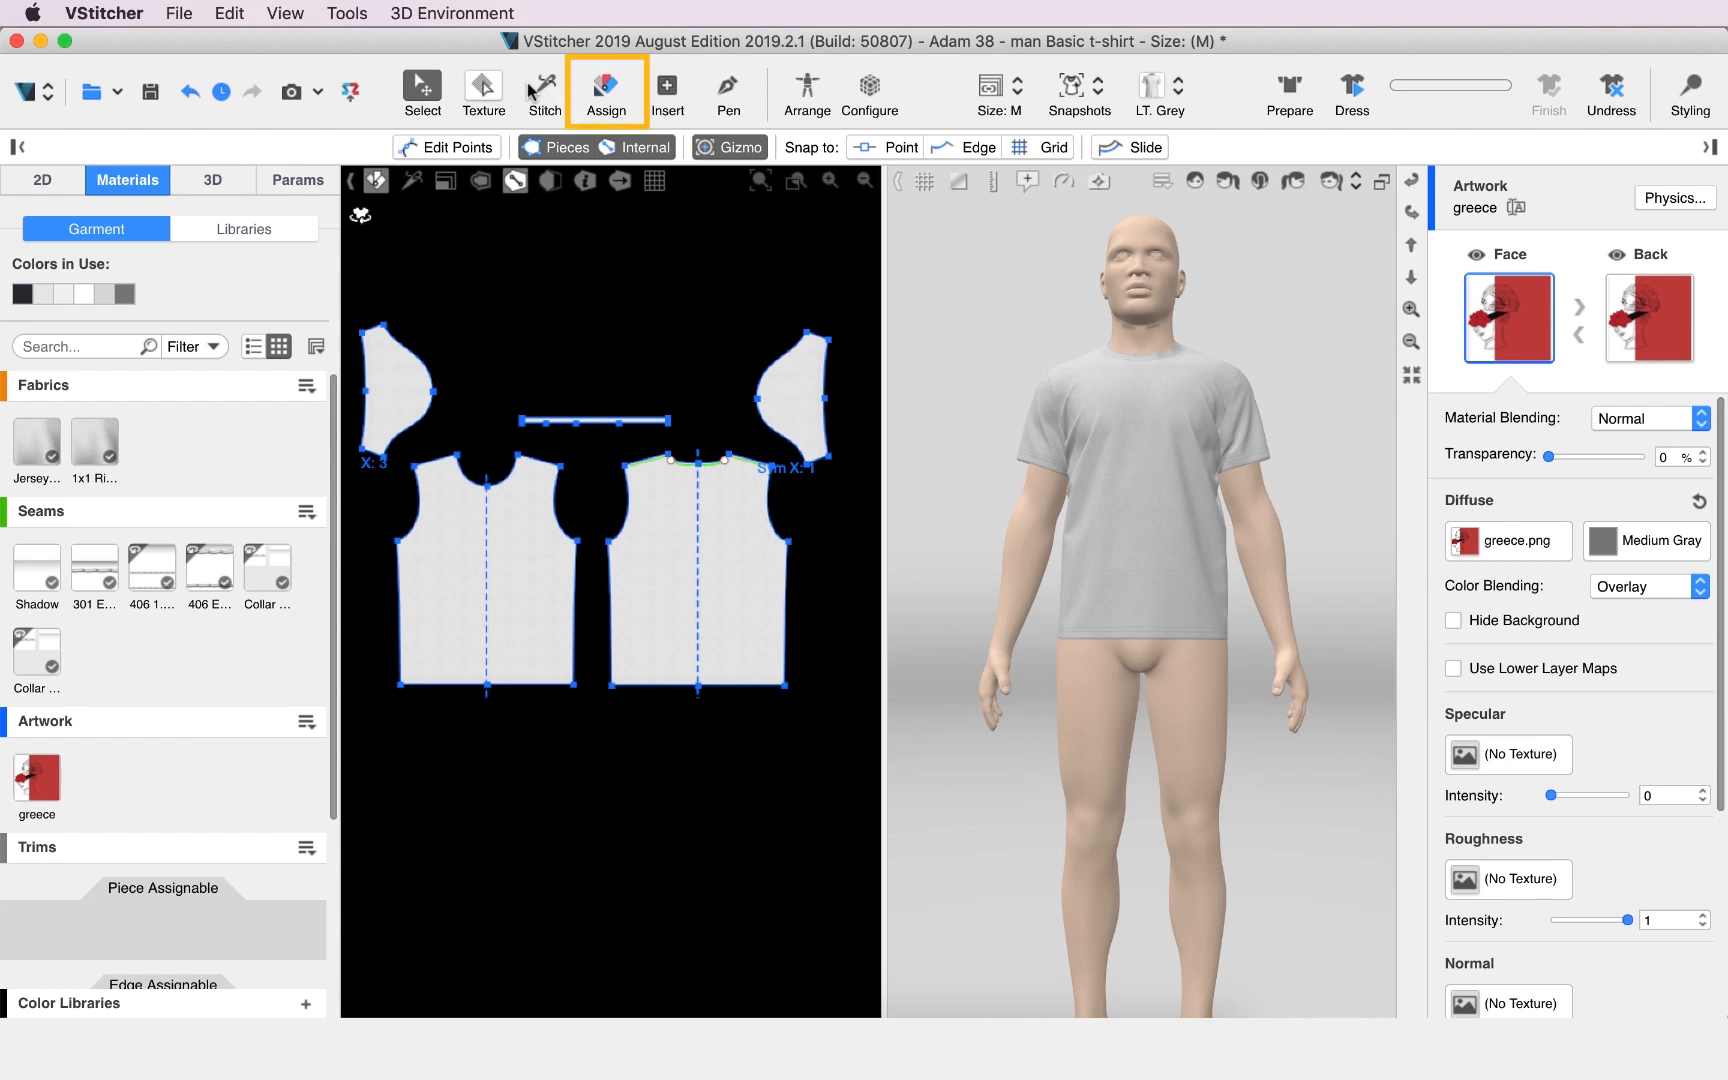
# Assign the greece artwork to the front piece of the t-shirt.
pyautogui.click(606, 95)
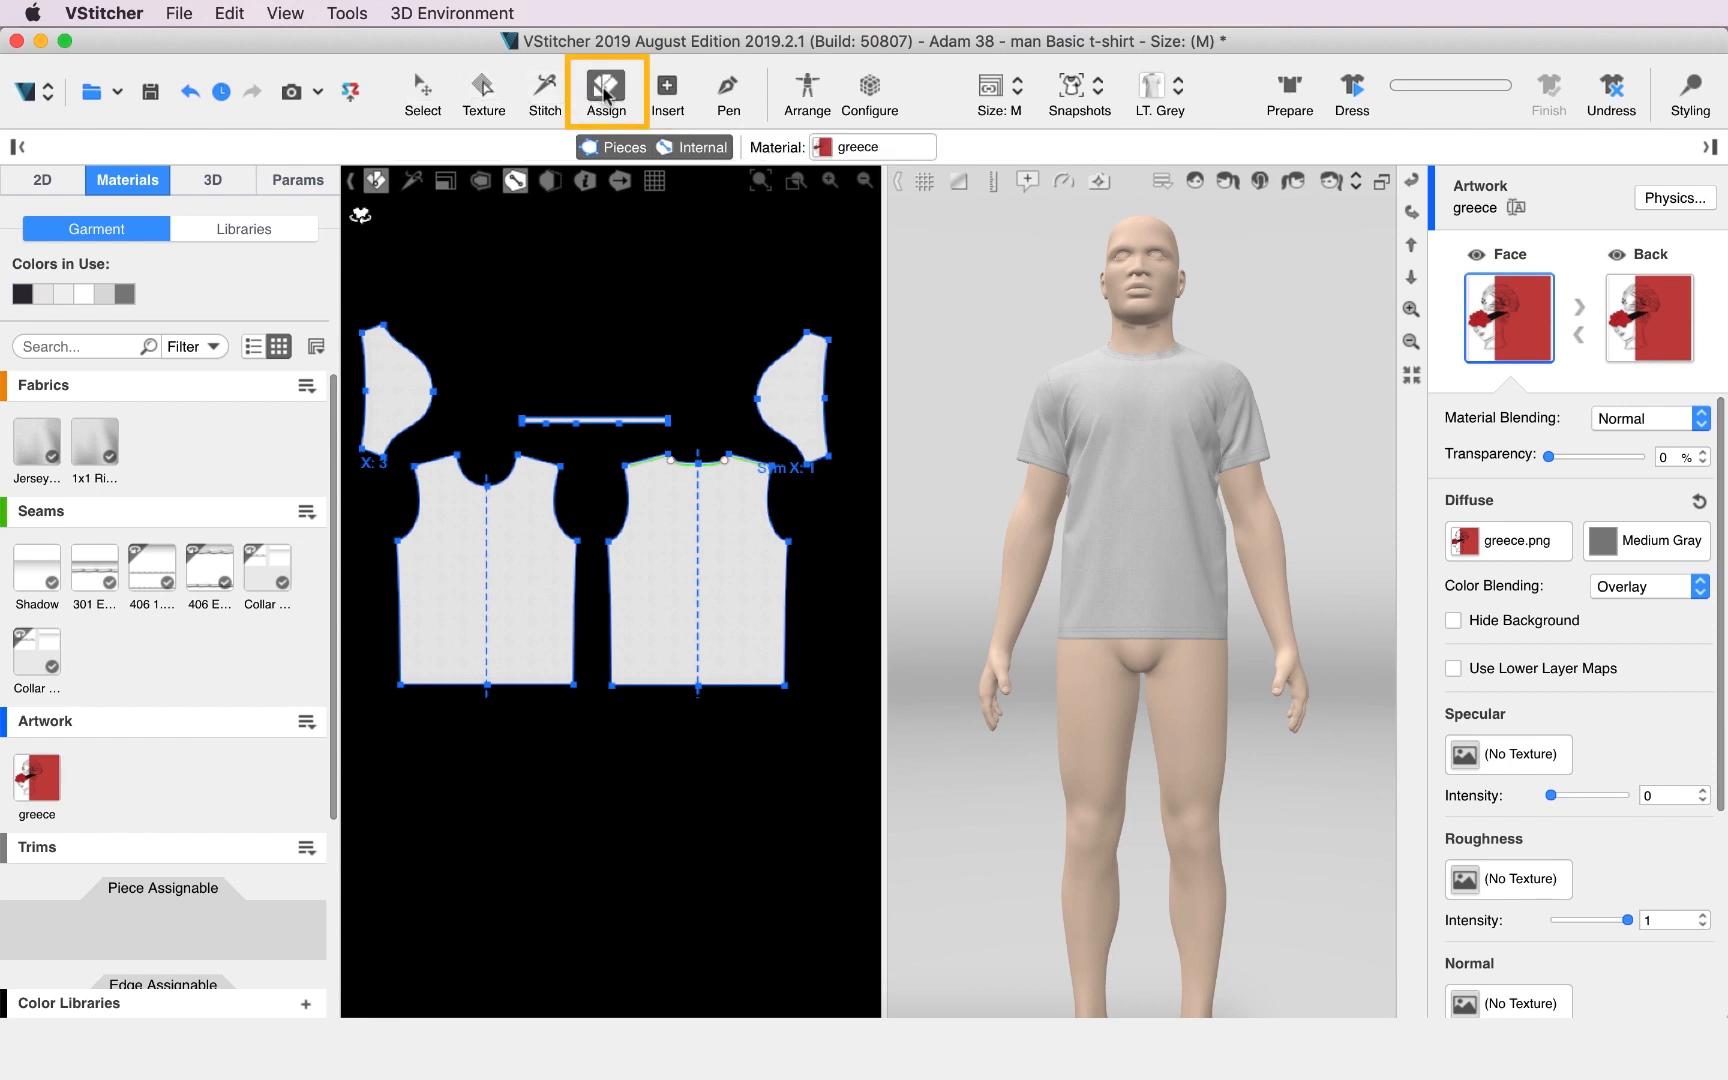
pyautogui.click(36, 785)
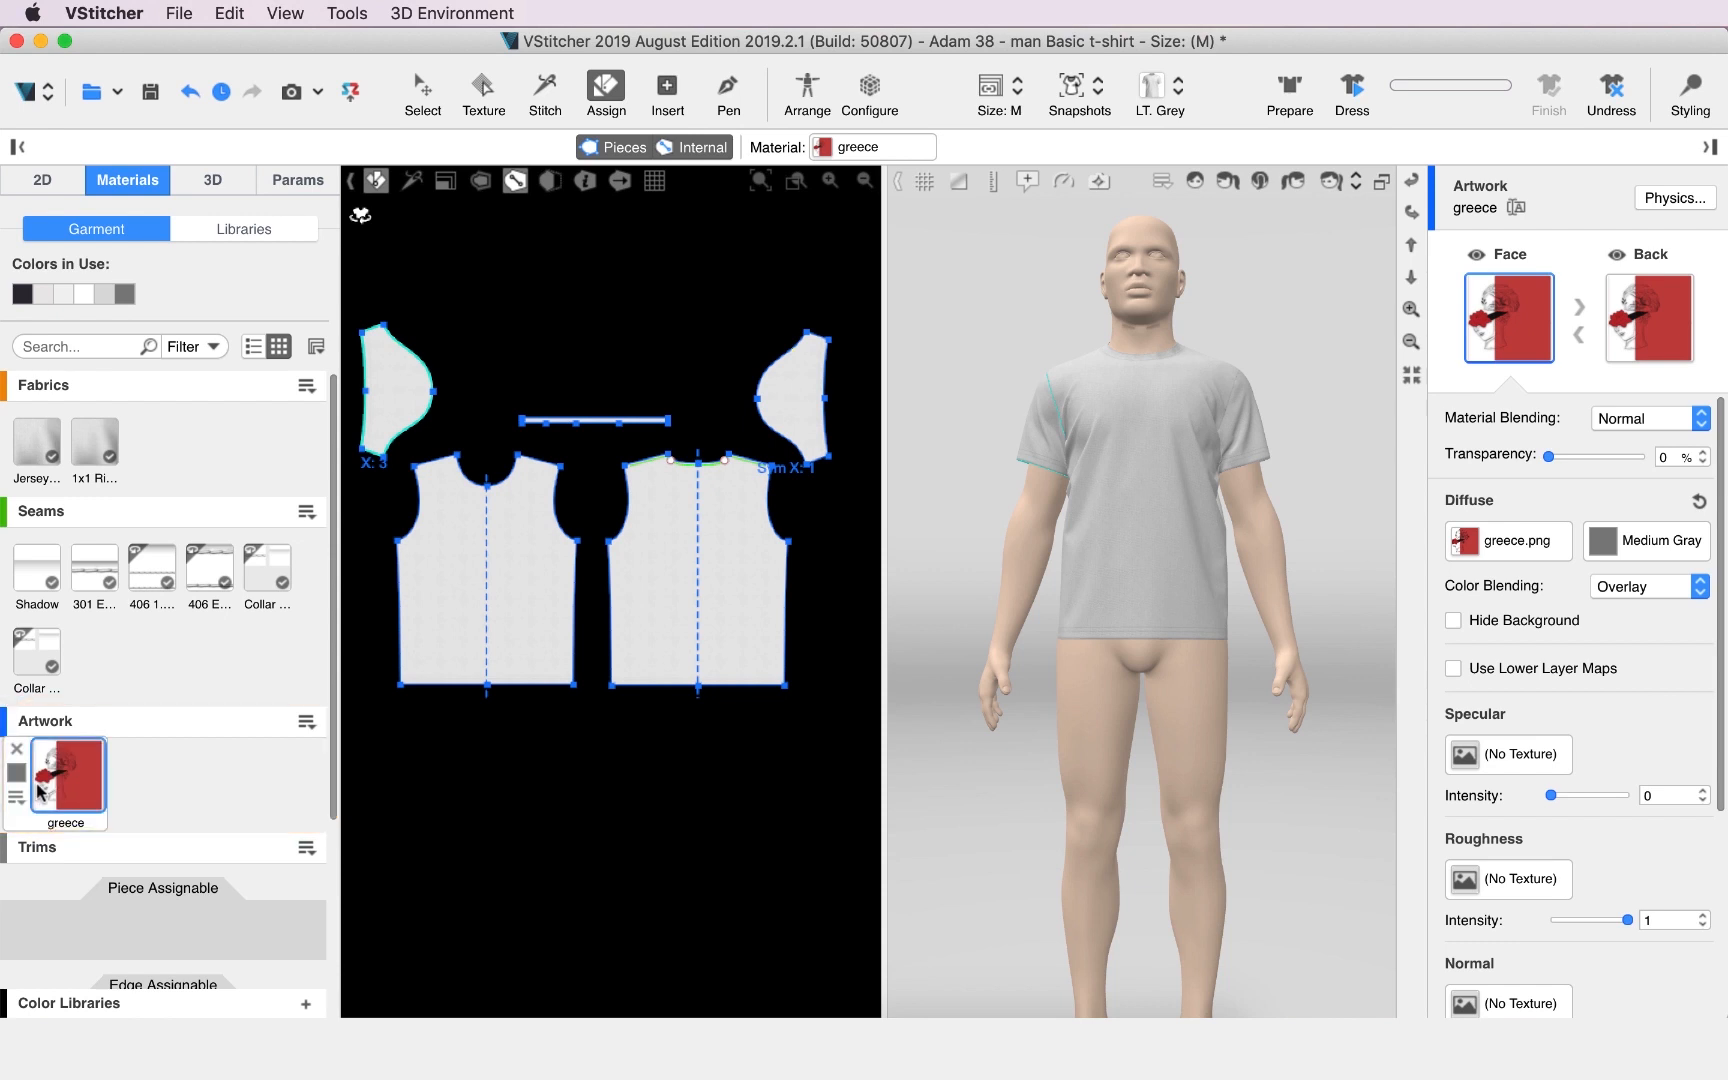
pyautogui.moveTo(682, 608); pyautogui.dragTo(702, 650, button='middle')
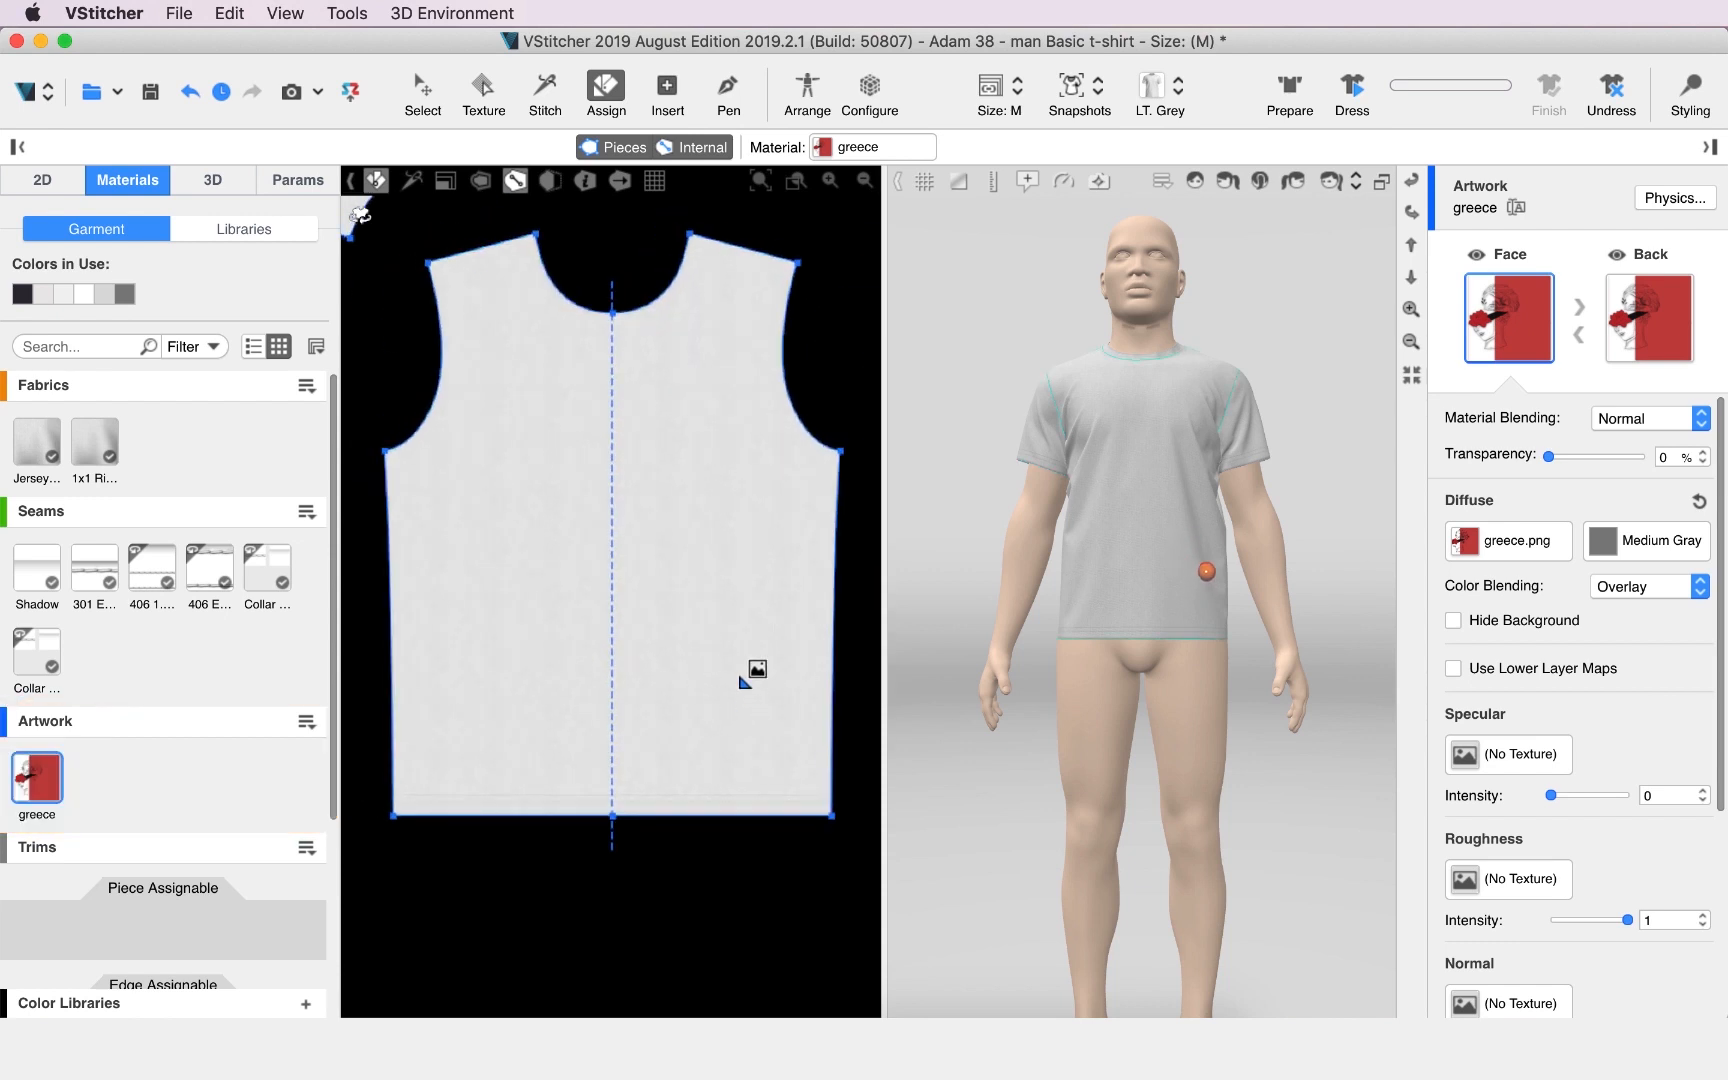
pyautogui.click(656, 626)
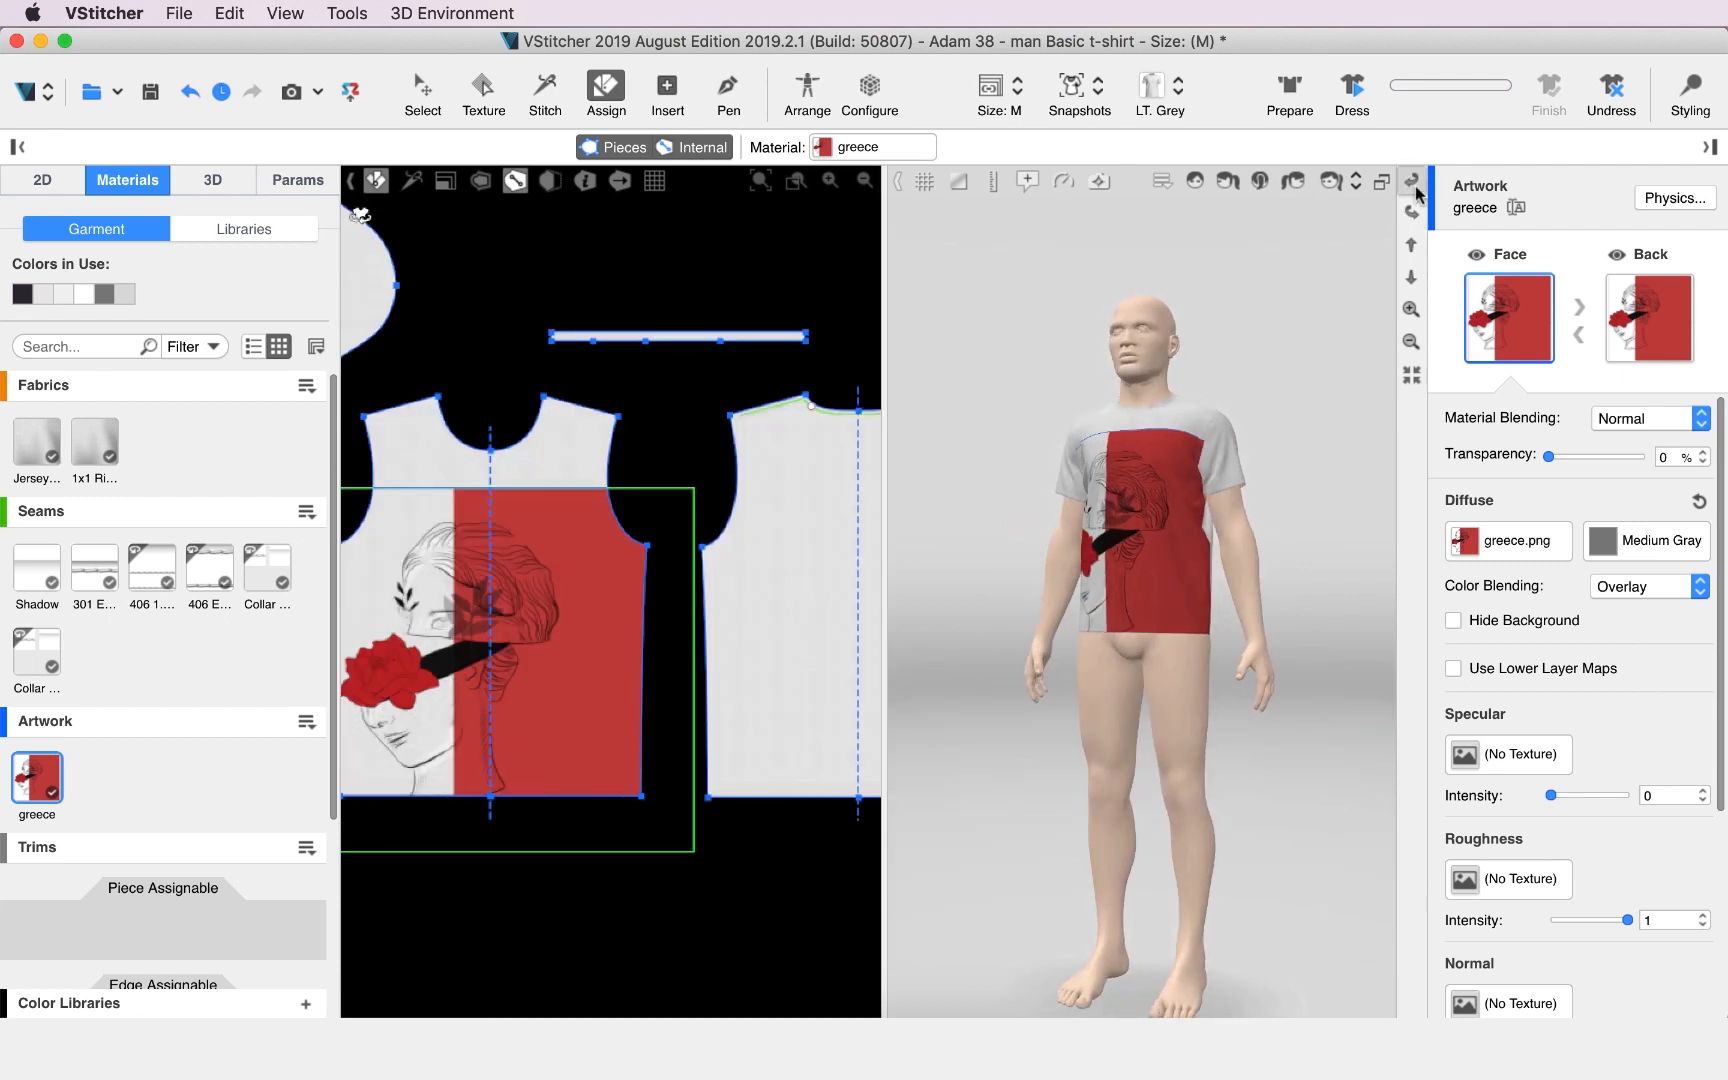
# Set the greece artwork's image width to 30 cm.
pyautogui.click(1411, 180)
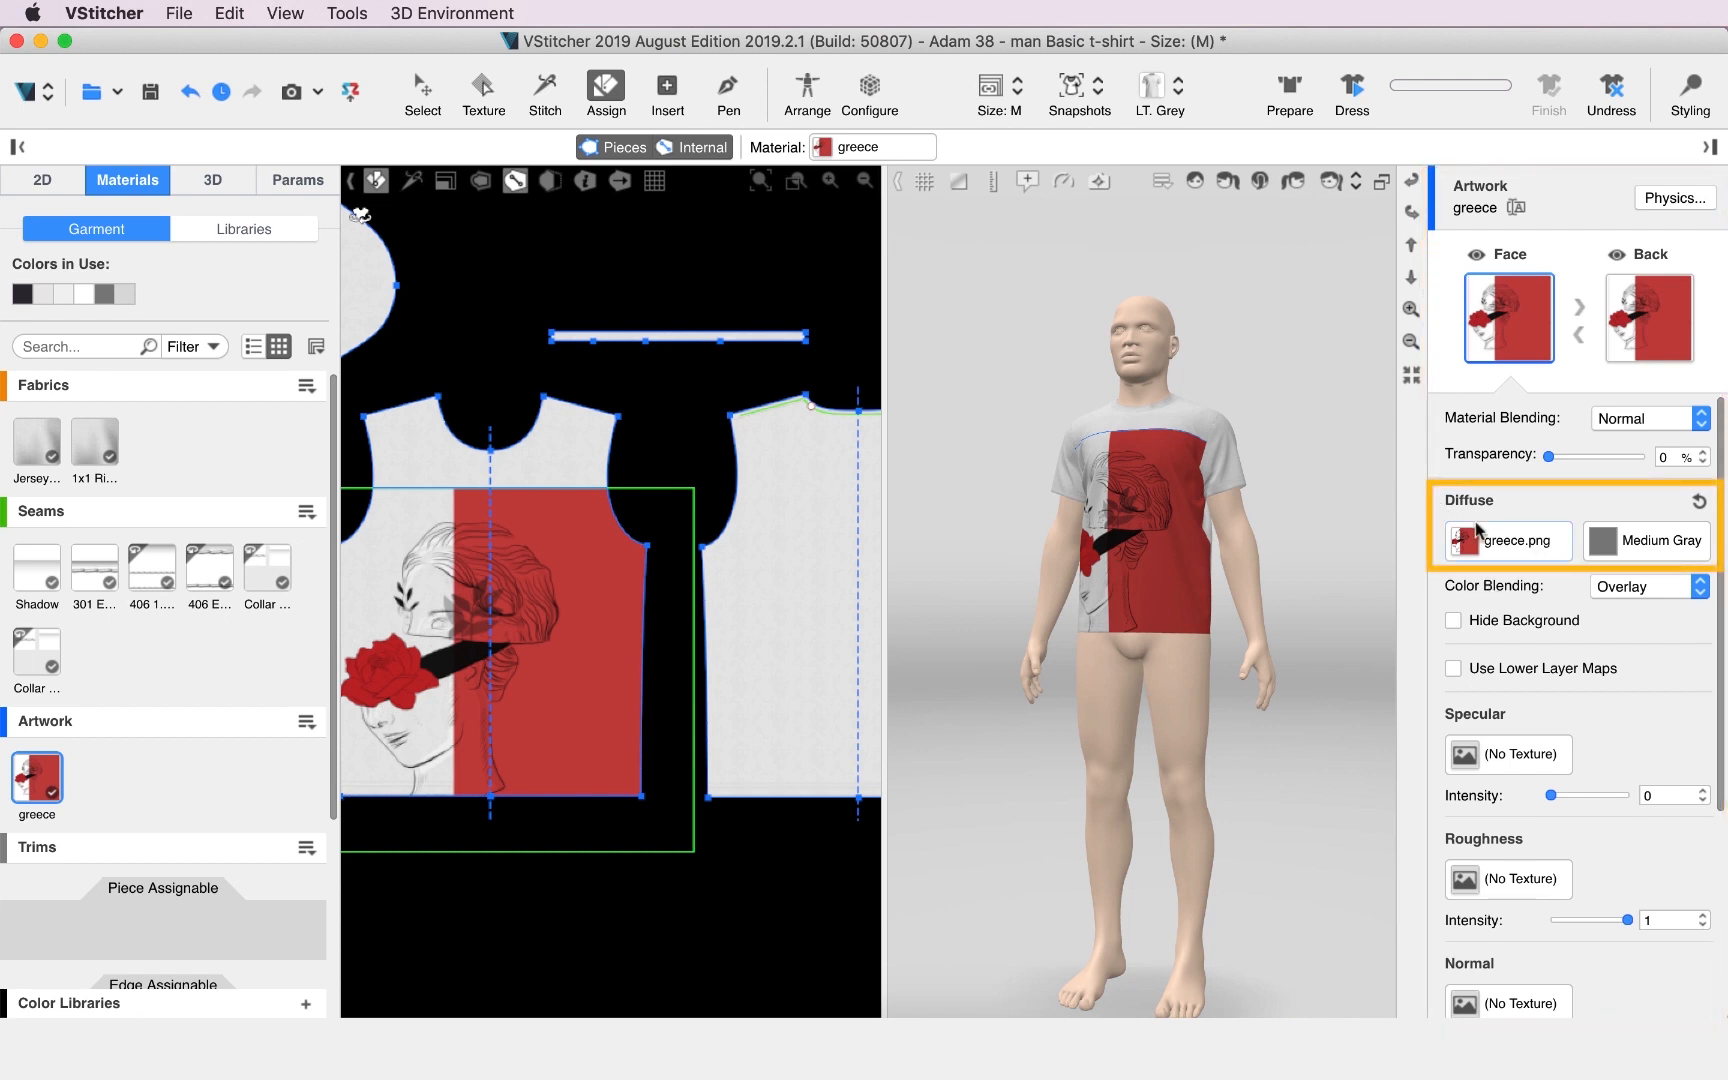
pyautogui.click(1470, 540)
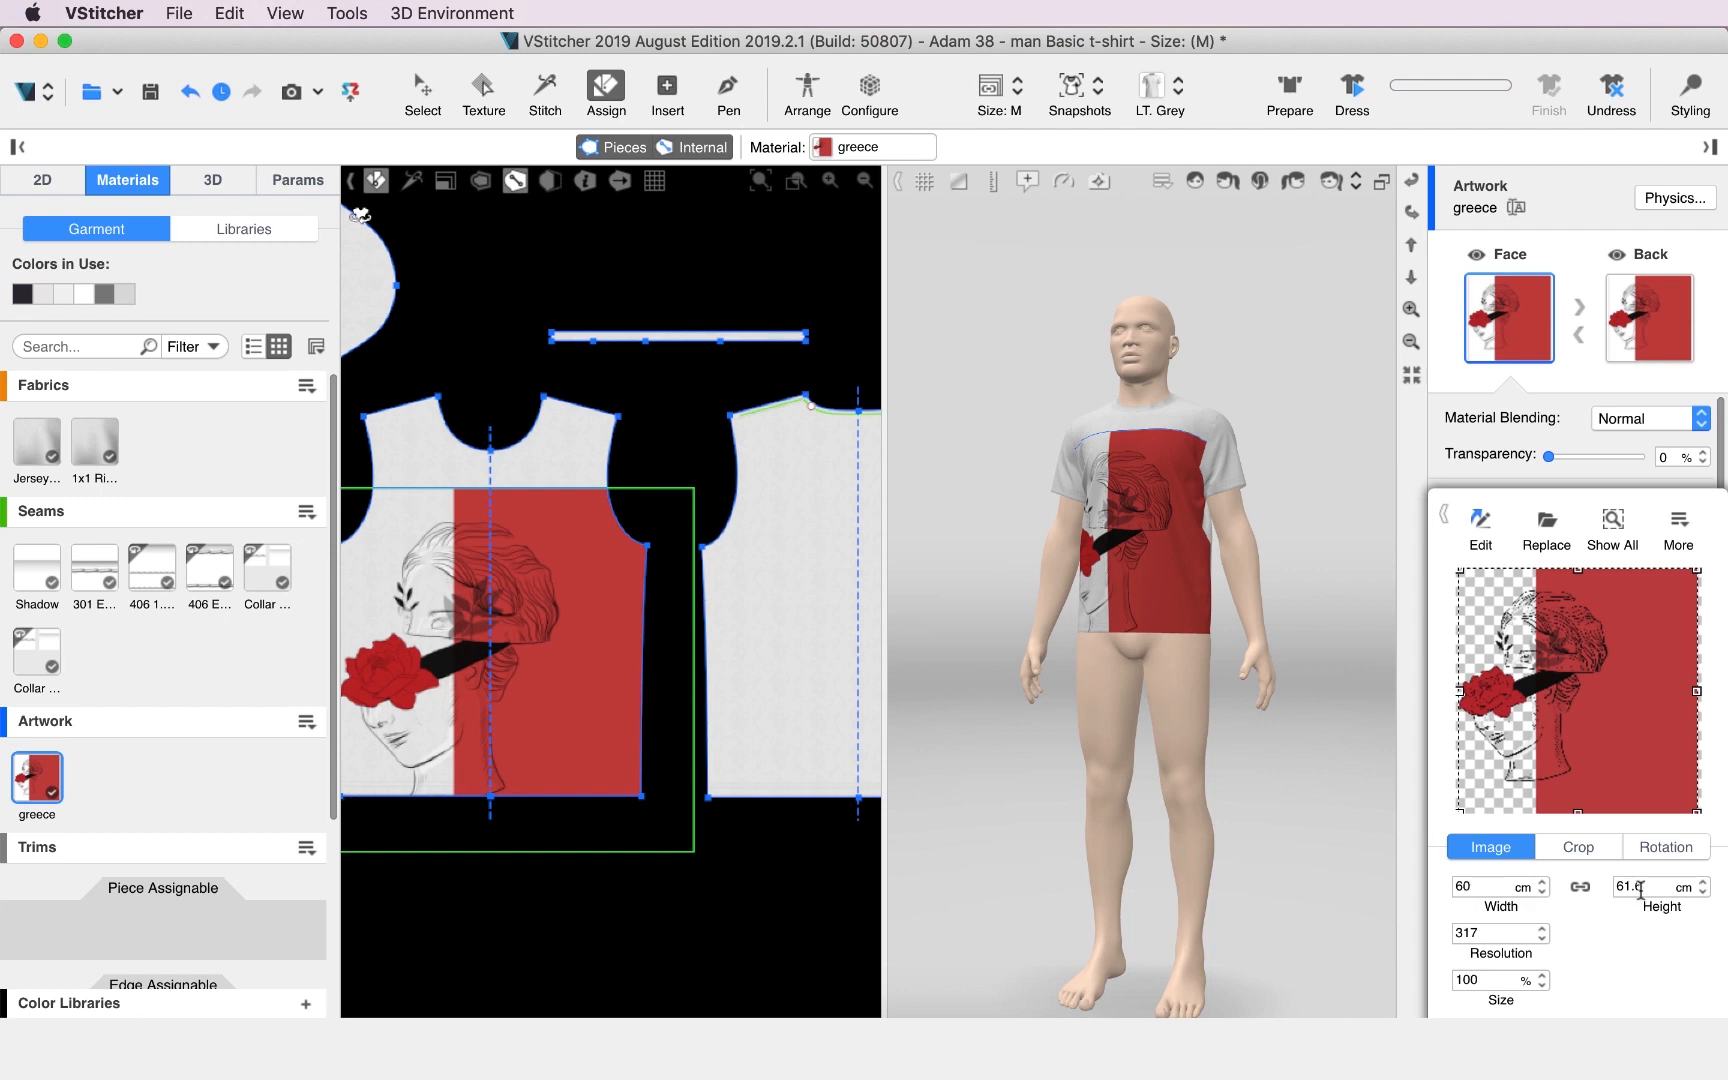
pyautogui.doubleClick(1475, 887)
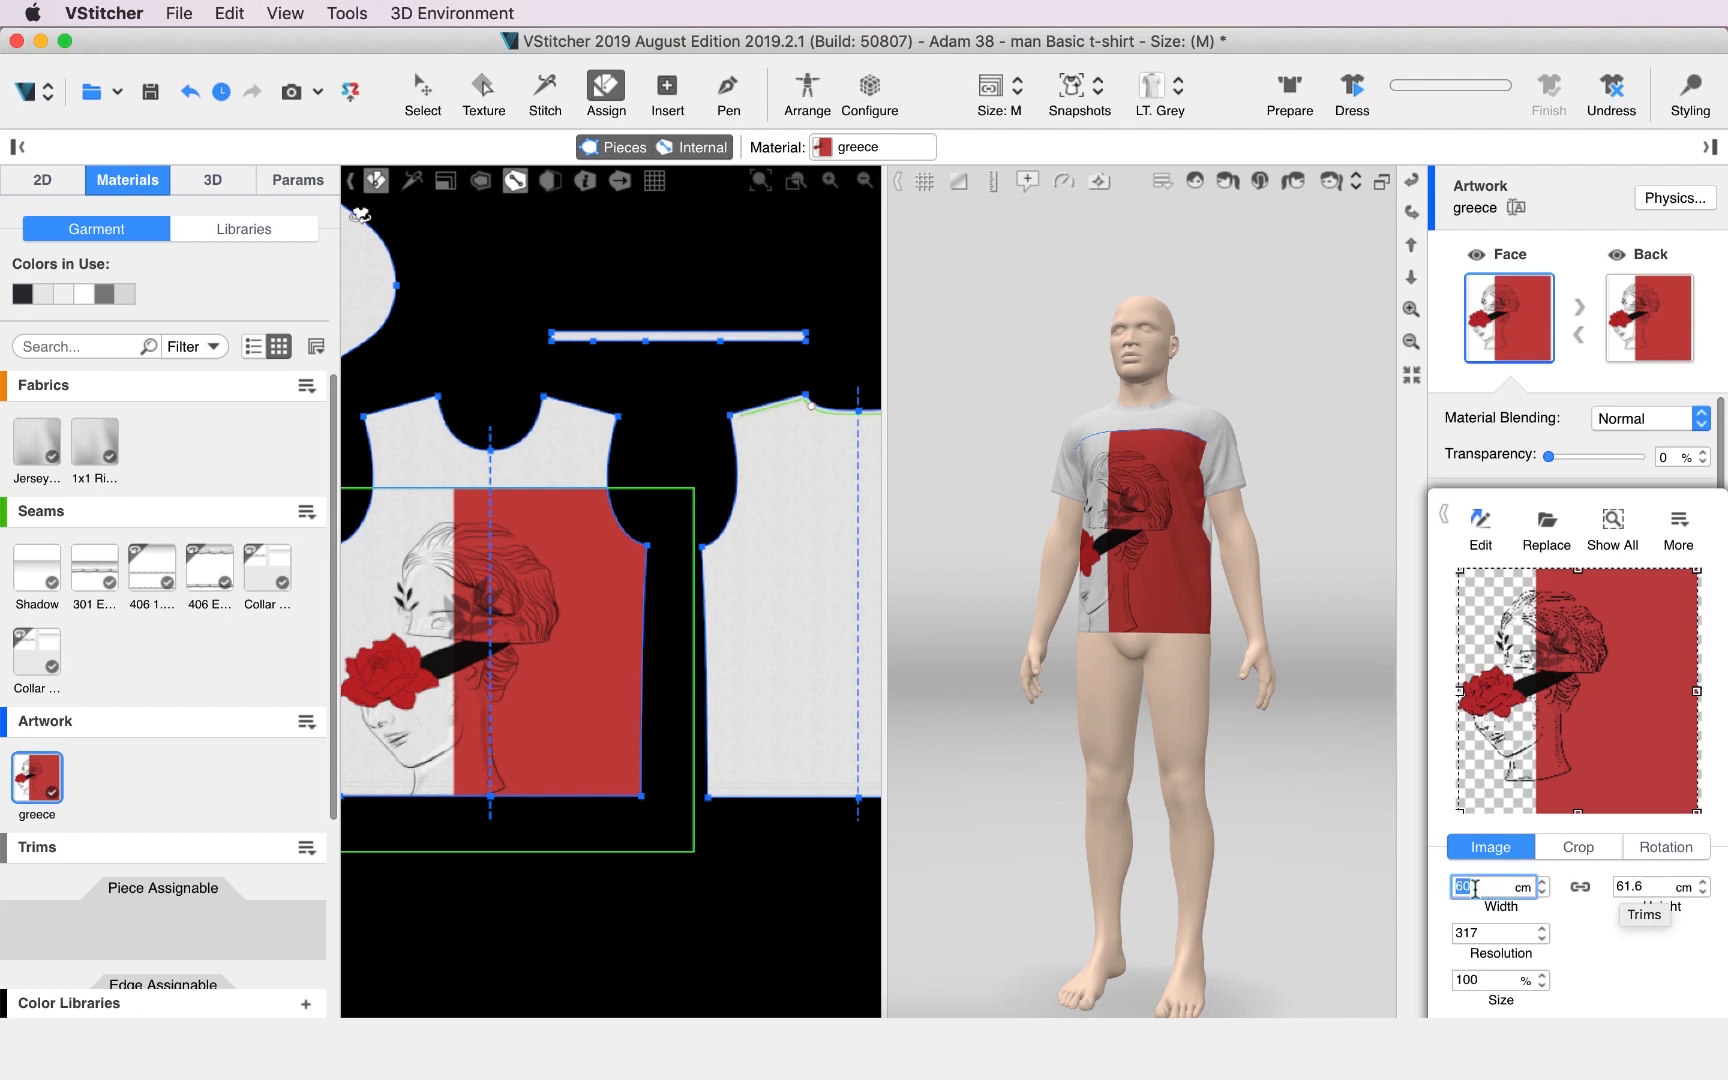
pyautogui.write('30')
pyautogui.press('Return')
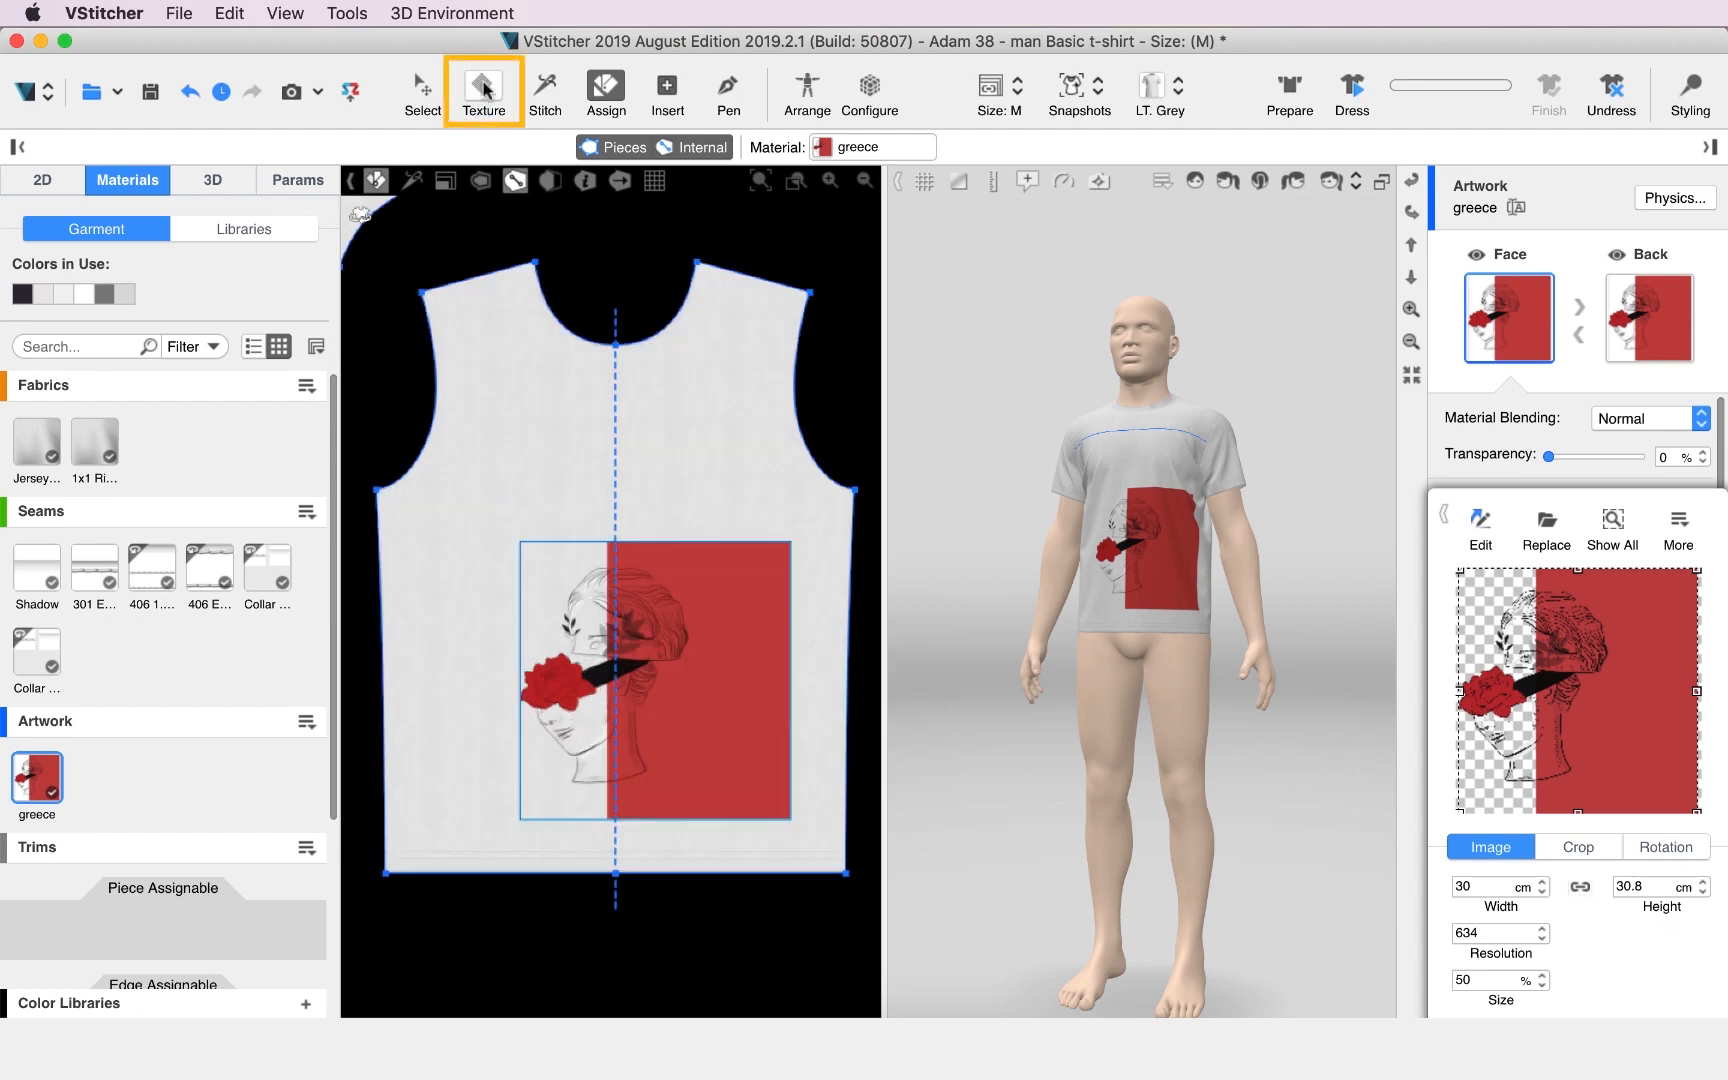
# Move the greece artwork lower on the front piece with the Texture tool.
pyautogui.click(483, 90)
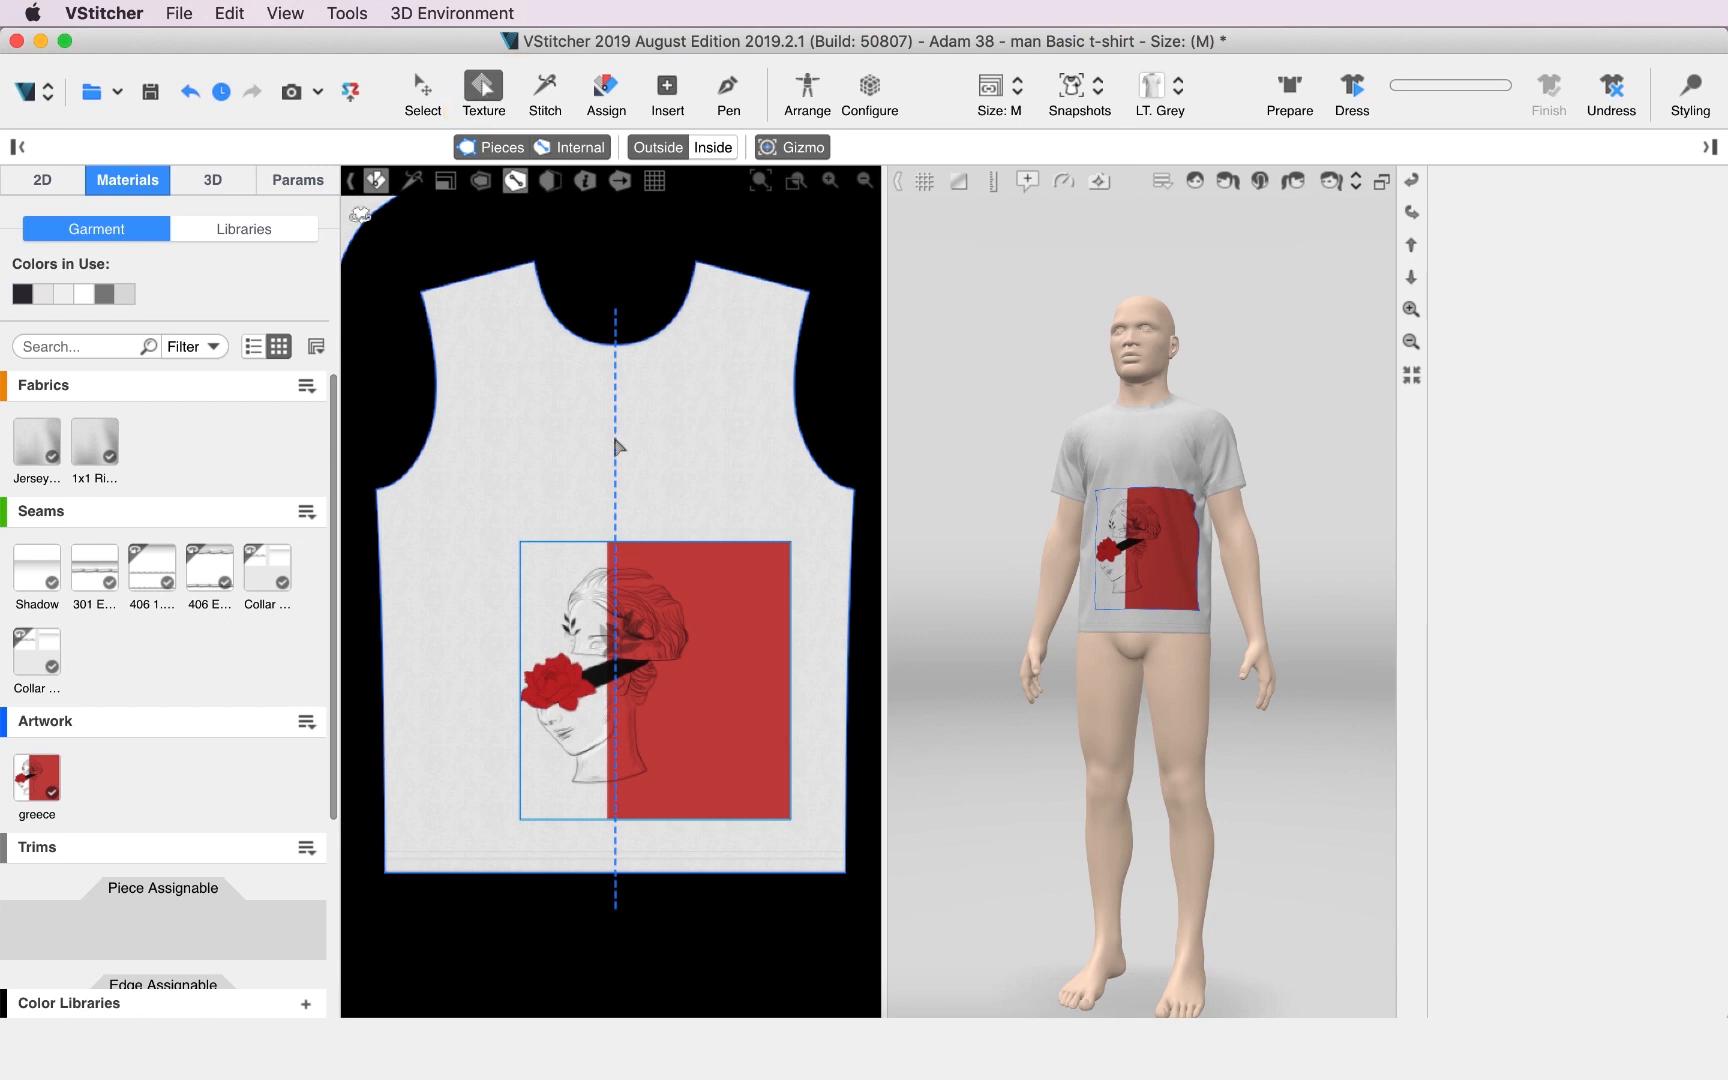
pyautogui.moveTo(719, 705); pyautogui.dragTo(634, 605)
pyautogui.scroll(4, 683, 641)
# Try rotating the artwork by 90 degrees on the front piece.
pyautogui.click(635, 592)
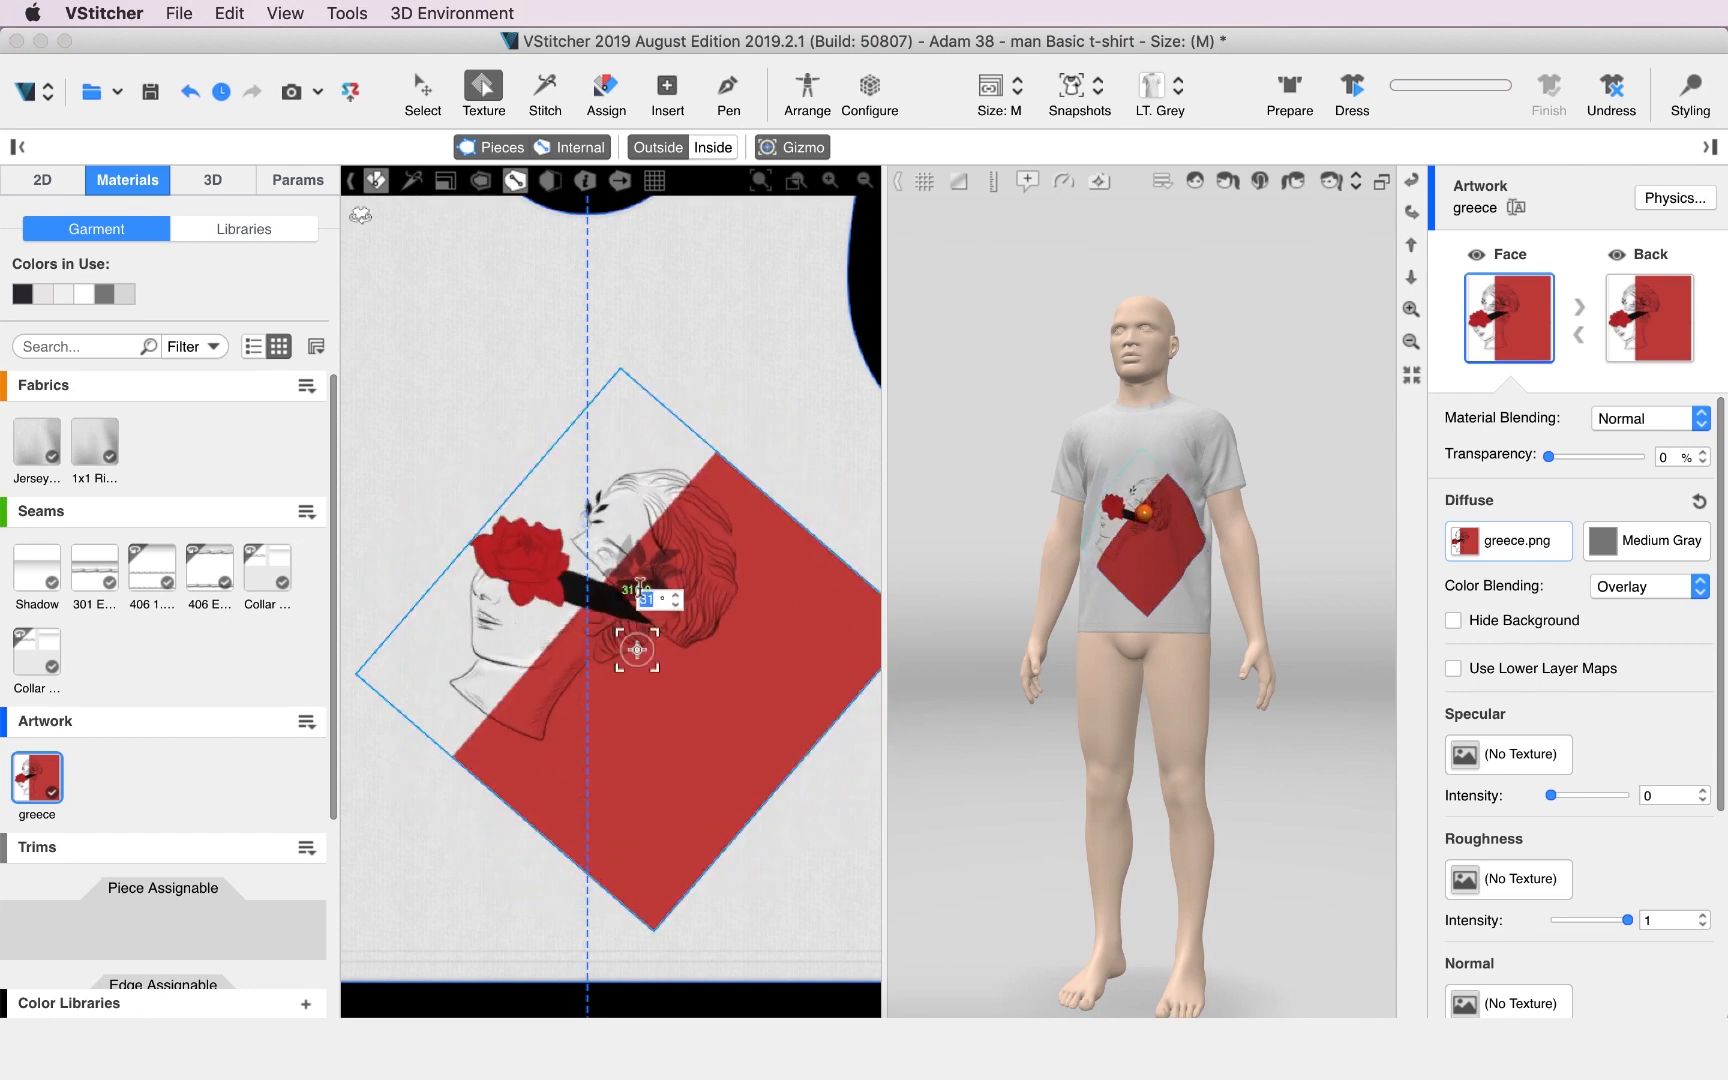
pyautogui.write('90')
pyautogui.click(836, 804)
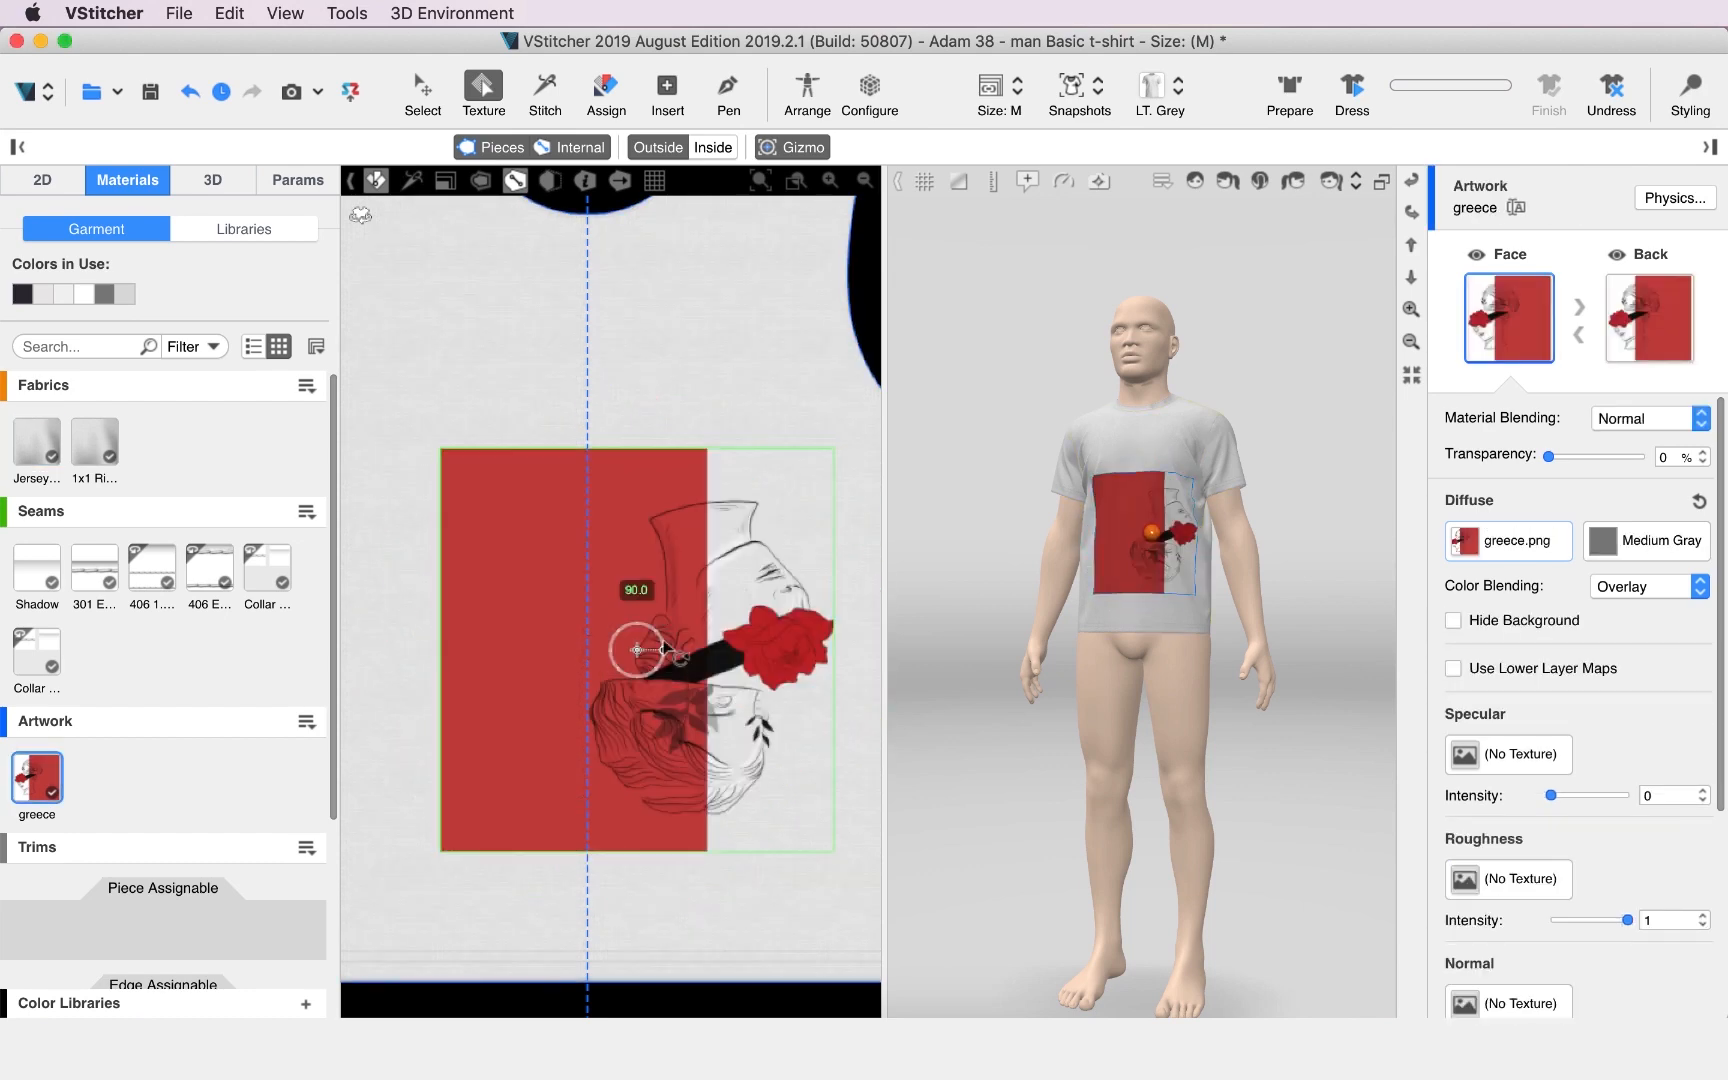
pyautogui.moveTo(665, 651); pyautogui.dragTo(636, 648)
pyautogui.scroll(5, 675, 590)
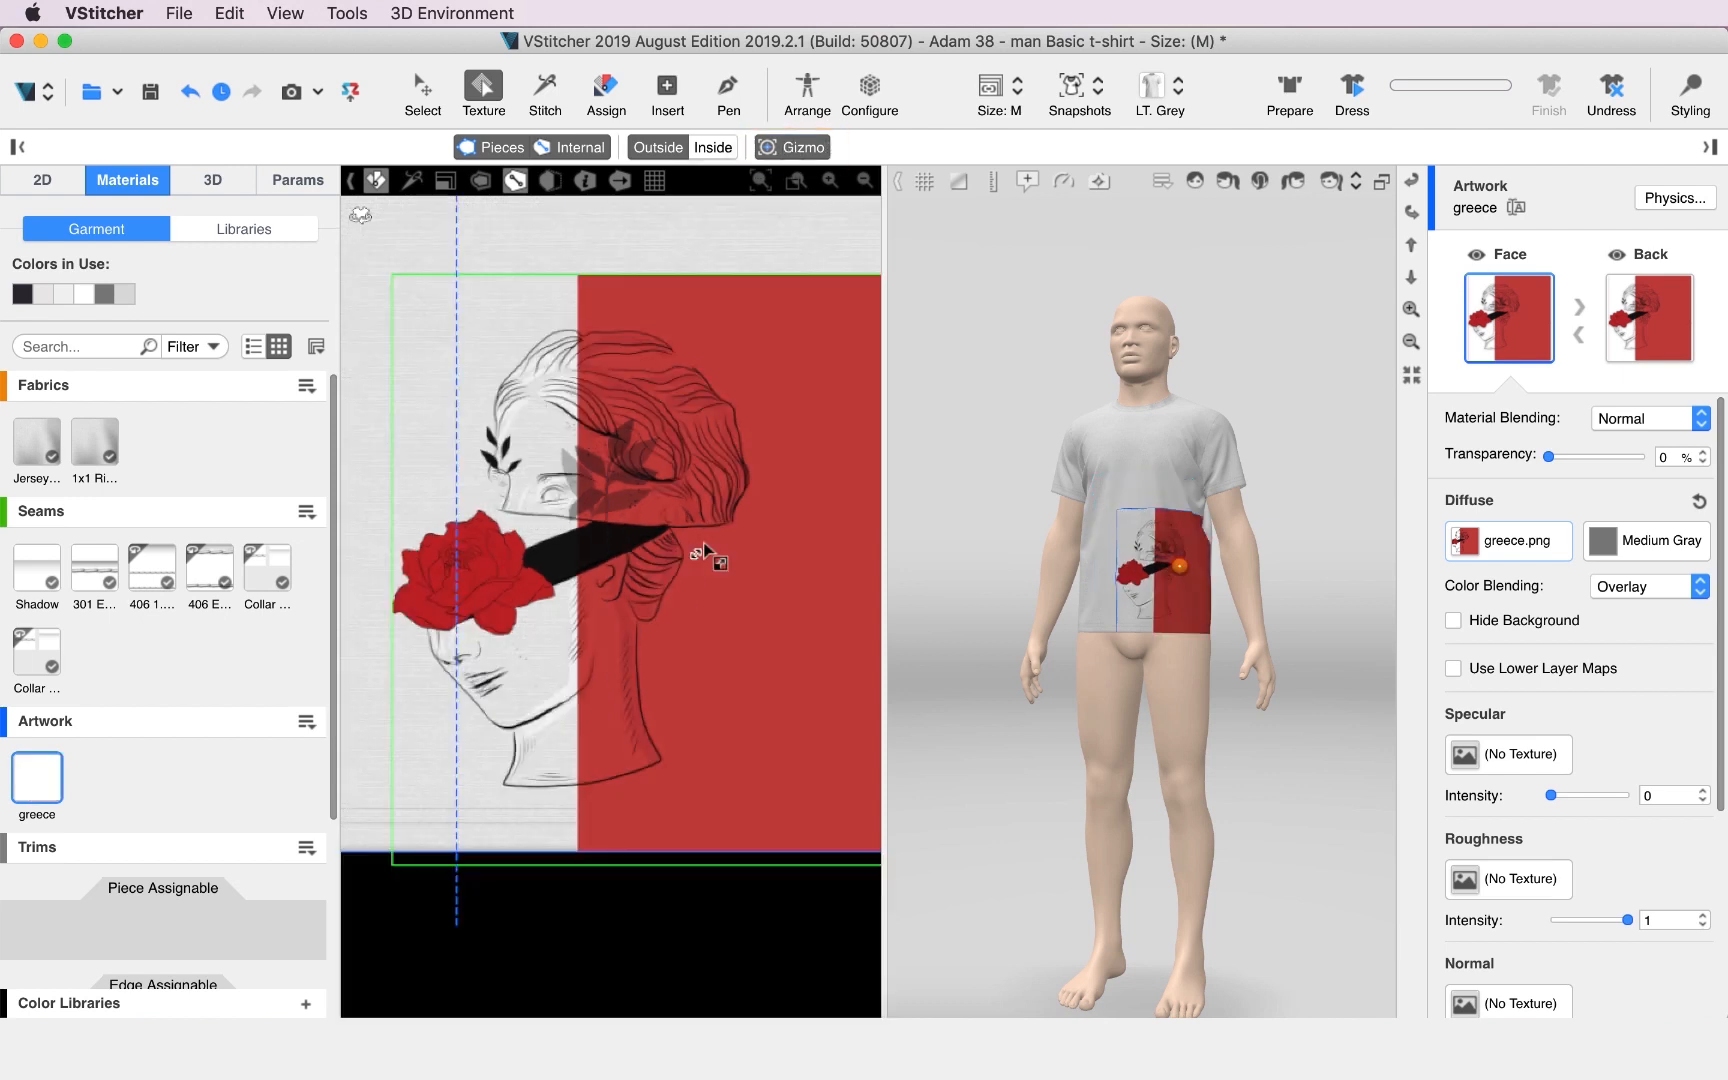
# Nudge the artwork down so it sits on the front piece's hem.
pyautogui.moveTo(703, 541)
pyautogui.mouseDown()
pyautogui.moveTo(713, 529)
pyautogui.moveTo(683, 559)
pyautogui.moveTo(745, 495)
pyautogui.moveTo(676, 572)
pyautogui.moveTo(742, 508)
pyautogui.moveTo(705, 555)
pyautogui.mouseUp()
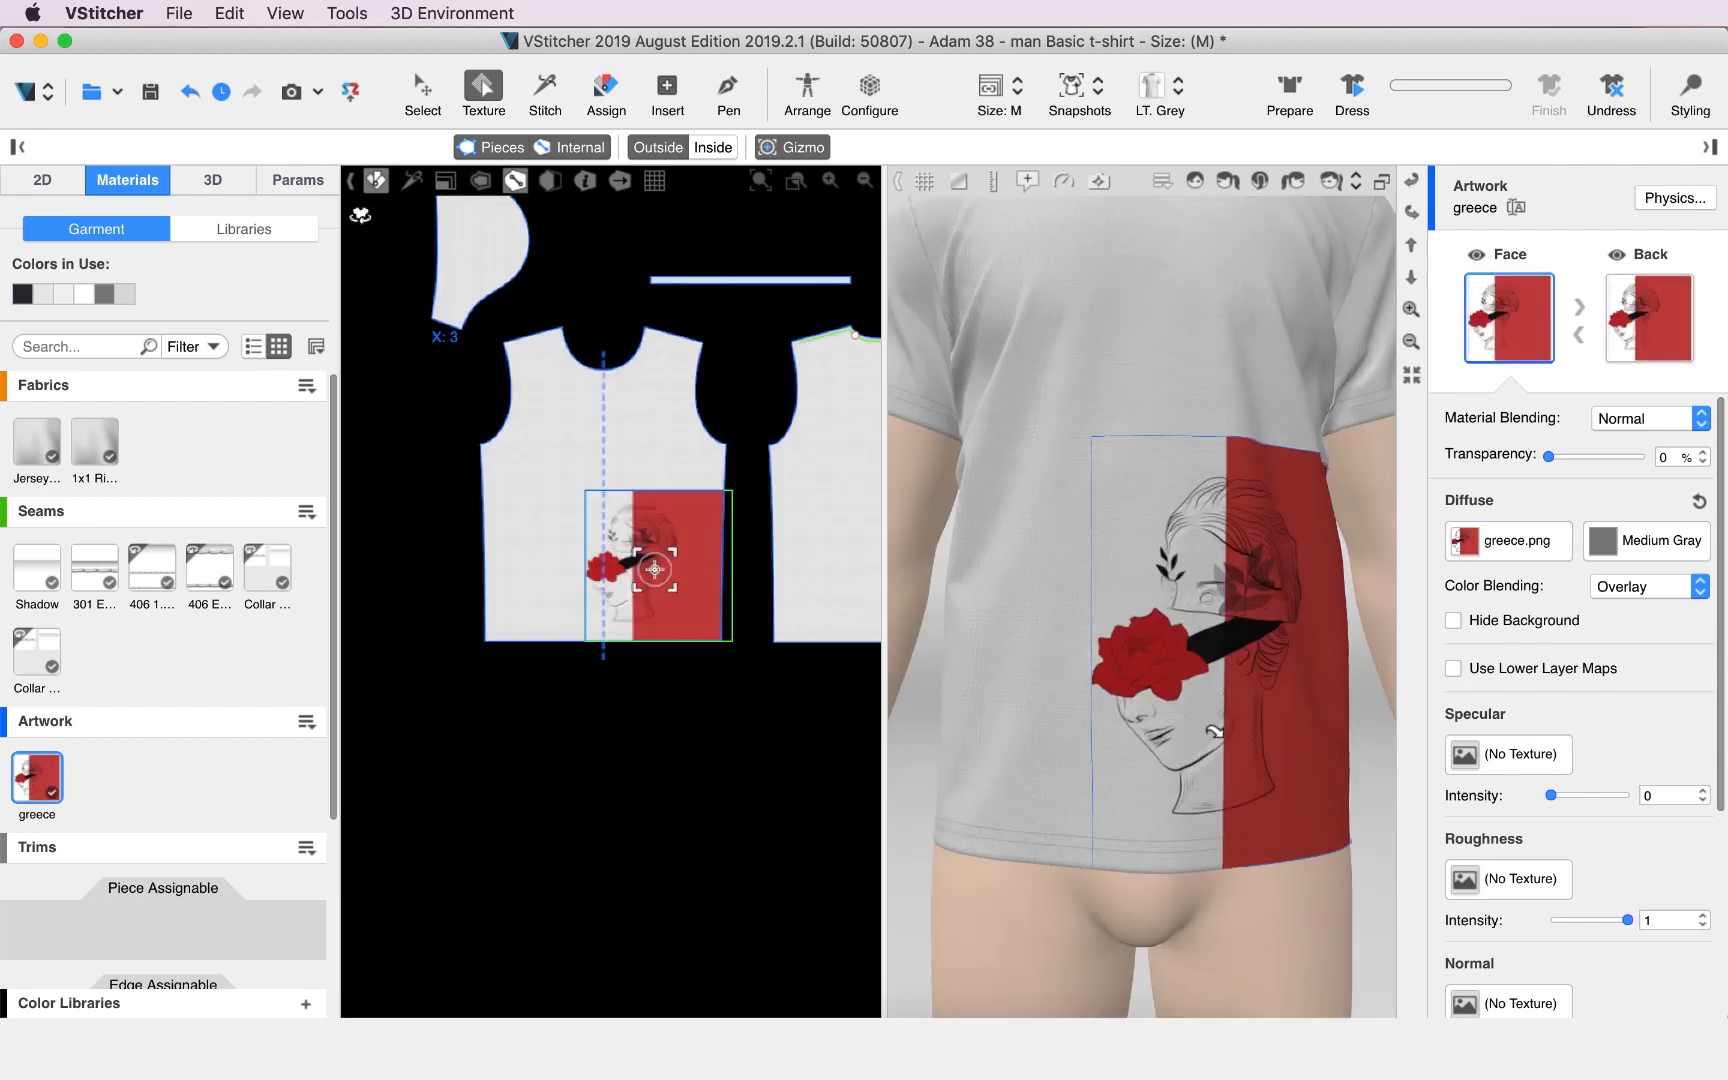
pyautogui.scroll(5, 1280, 821)
pyautogui.moveTo(1280, 821); pyautogui.dragTo(1188, 293, button='middle')
pyautogui.scroll(3, 995, 644)
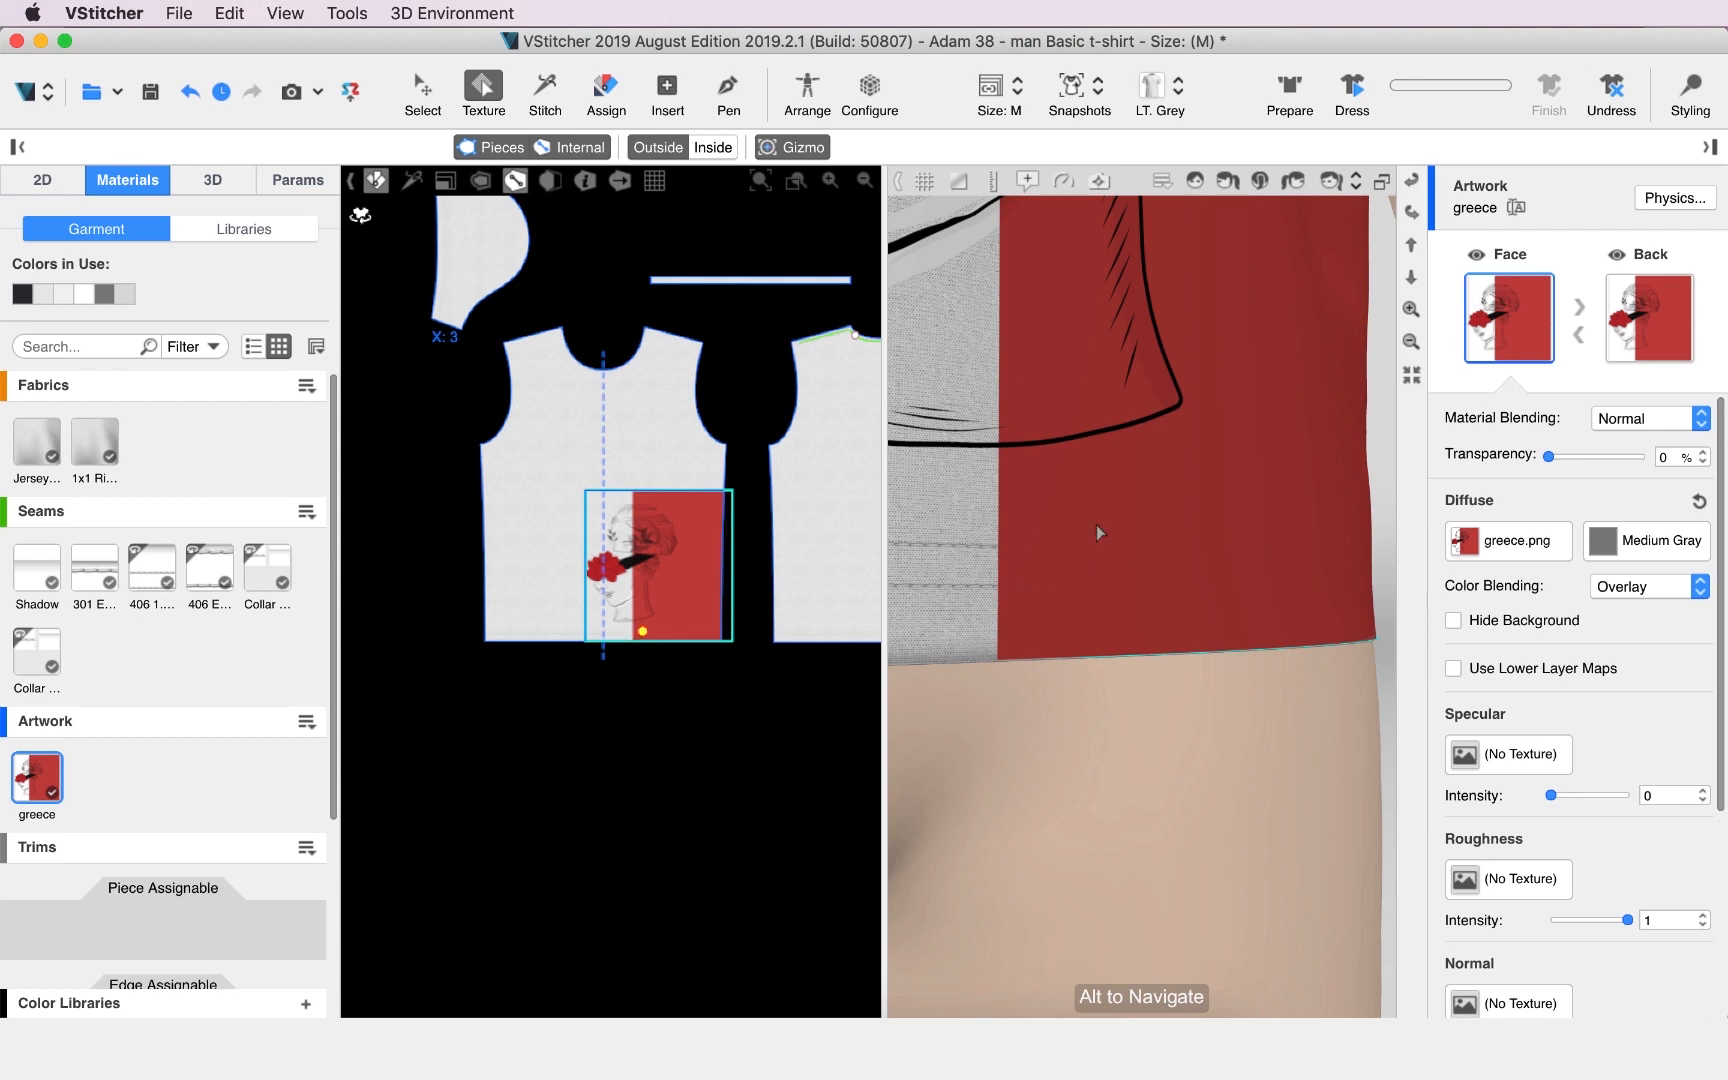
pyautogui.scroll(-2, 1088, 456)
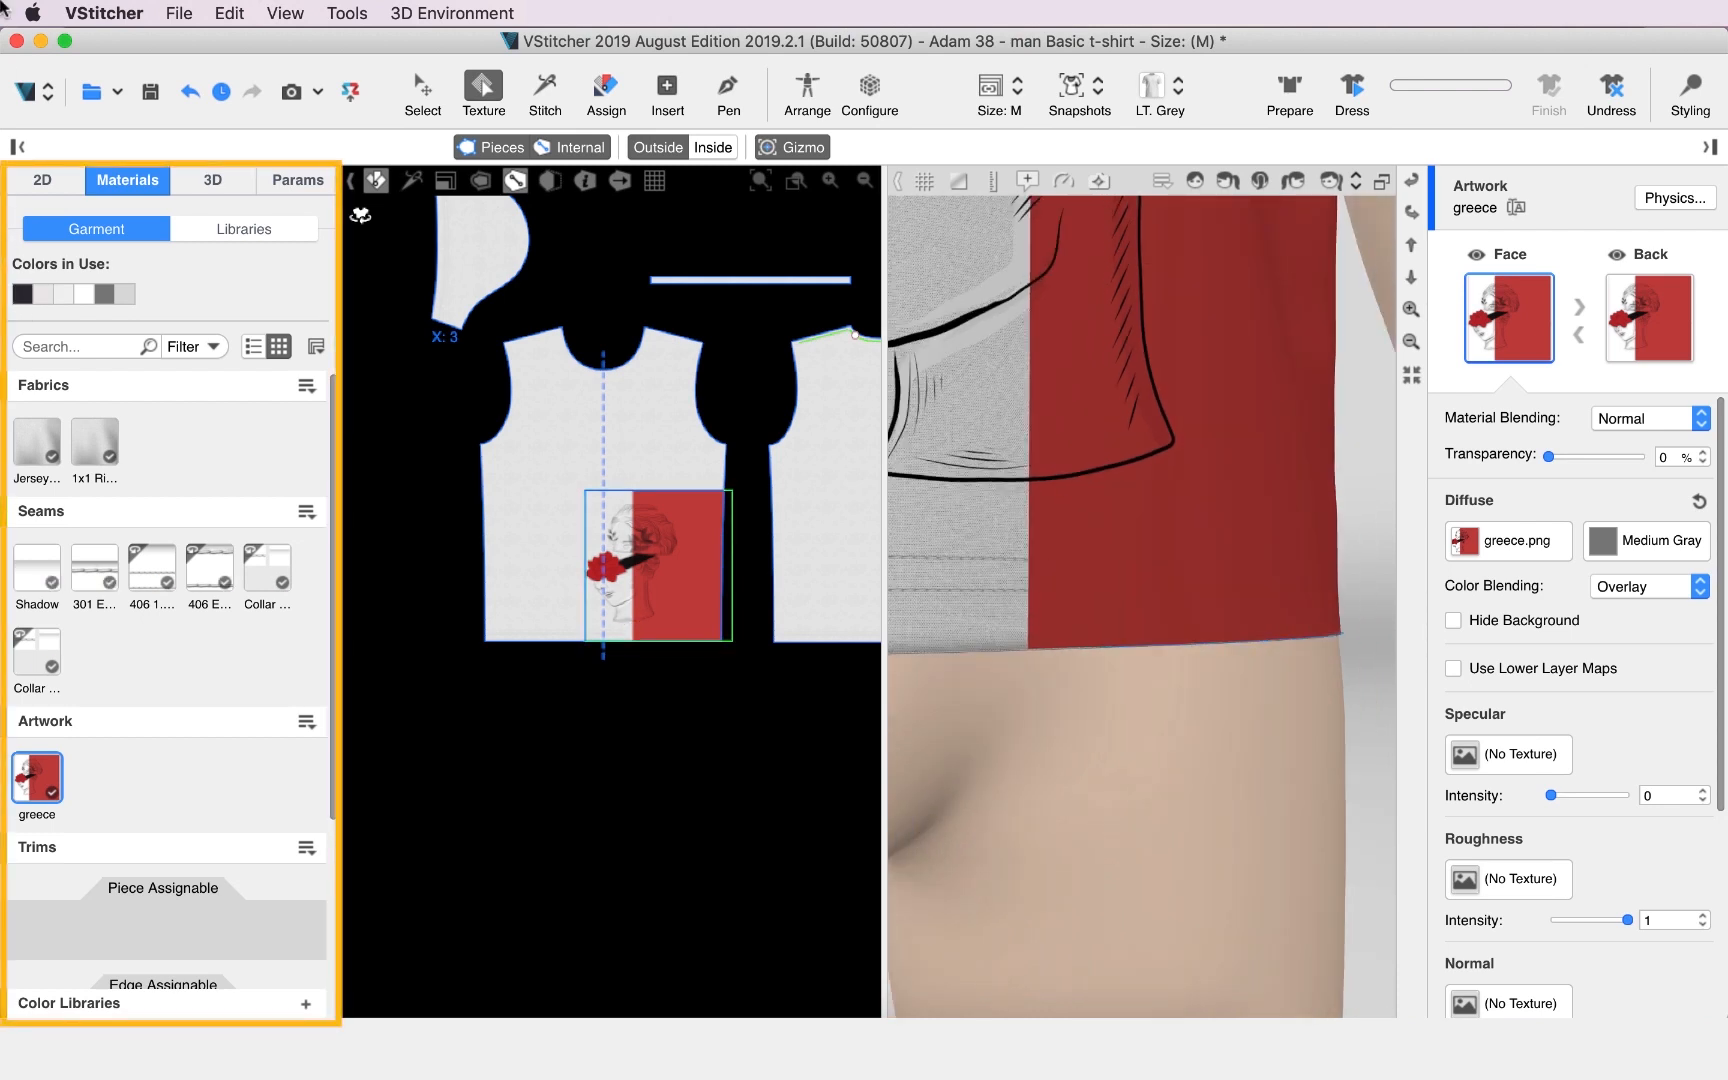
# Expand the Front piece's layer list and select the artwork shape.
pyautogui.click(44, 182)
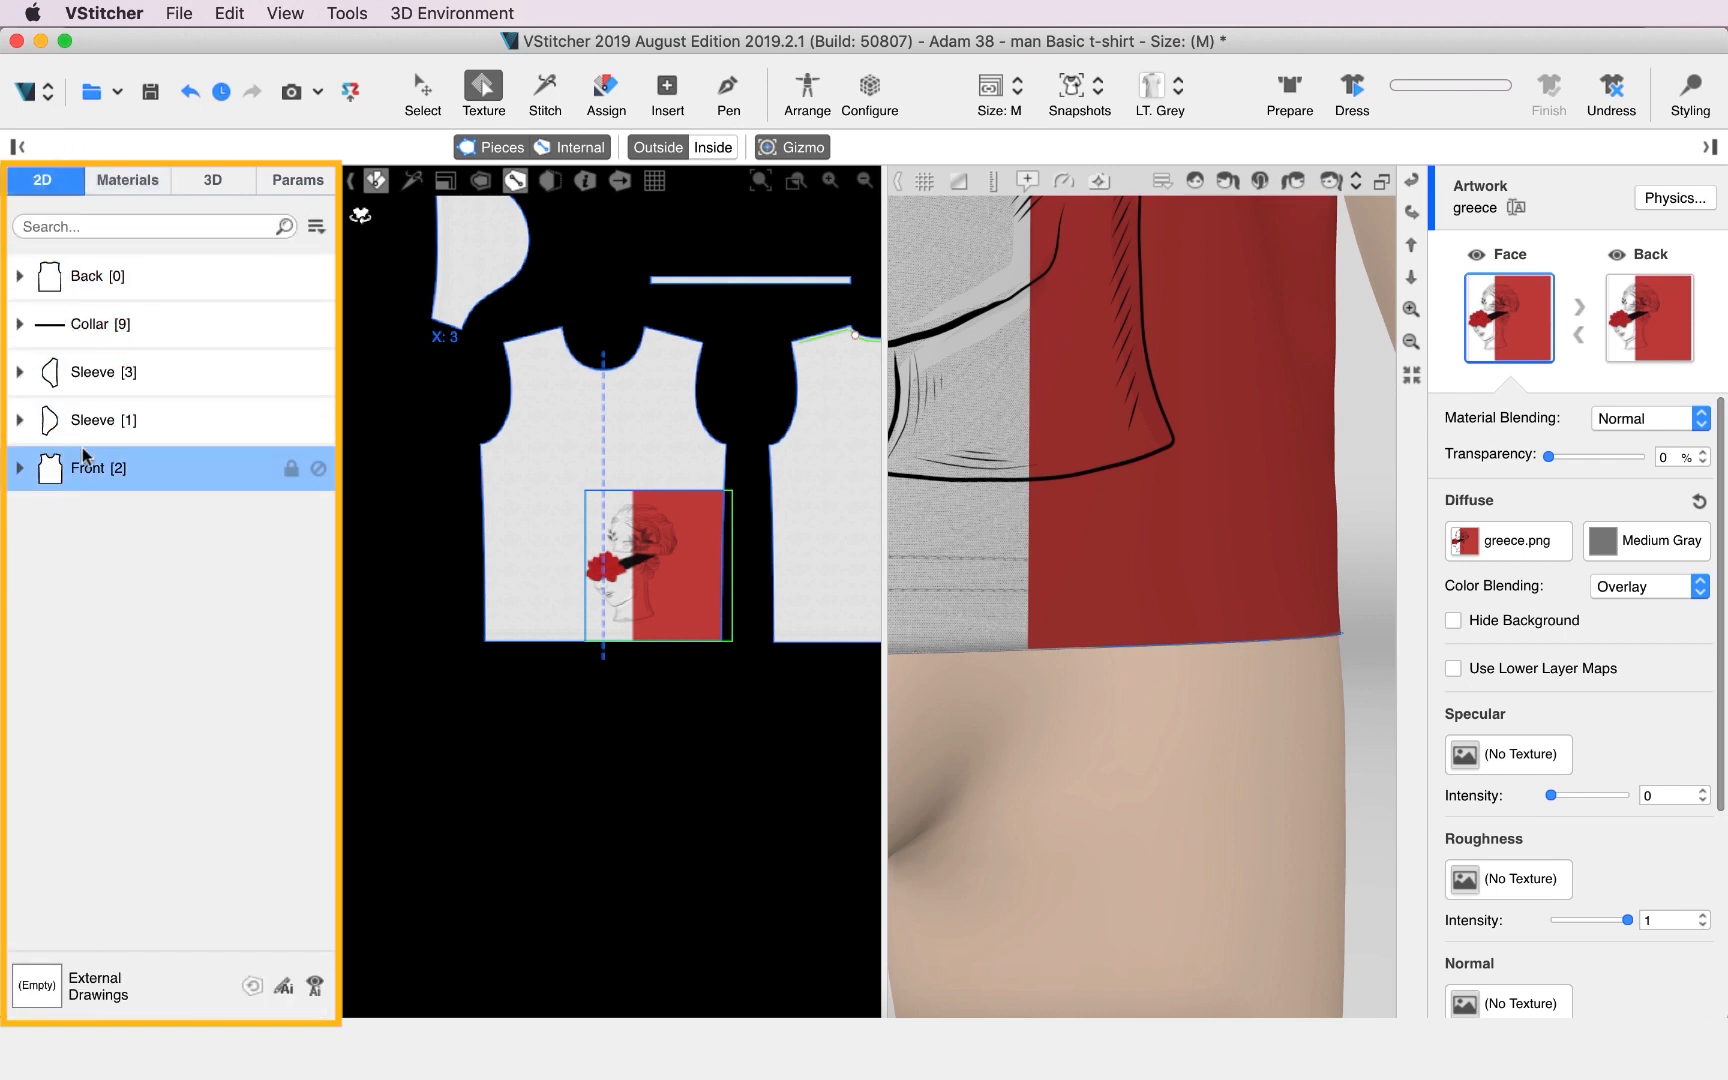
pyautogui.click(118, 467)
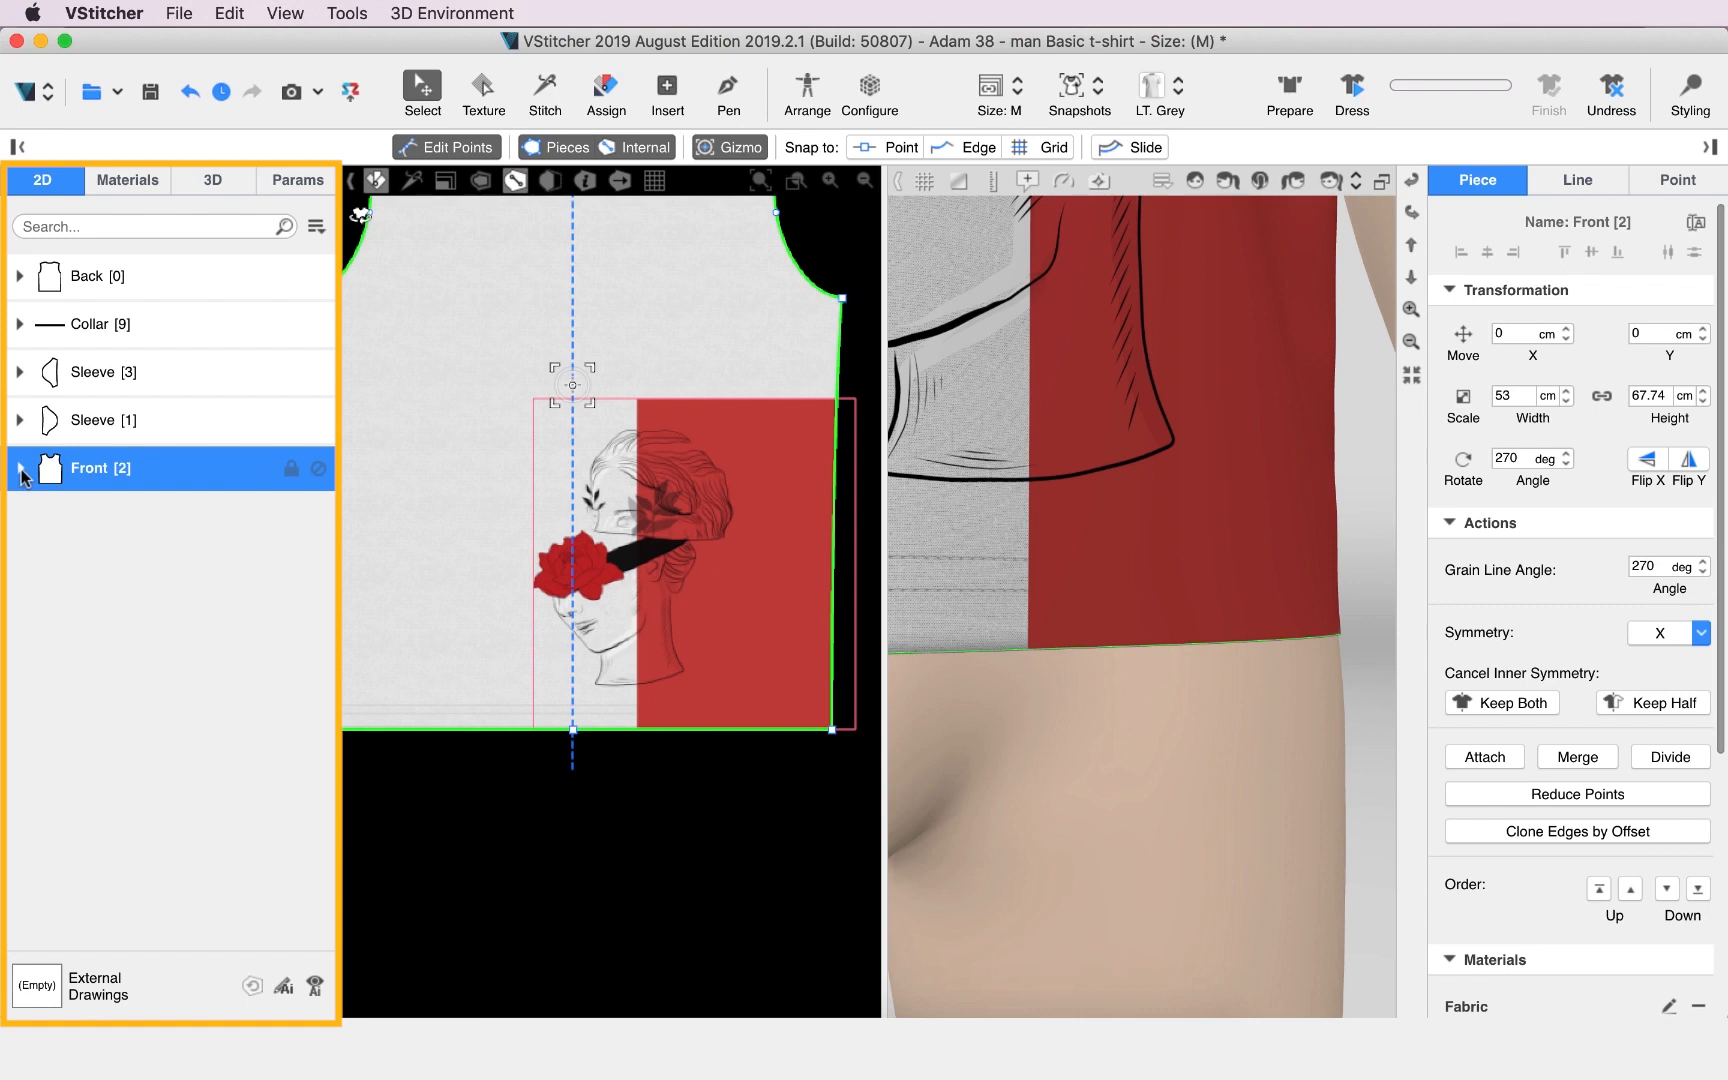
pyautogui.click(20, 470)
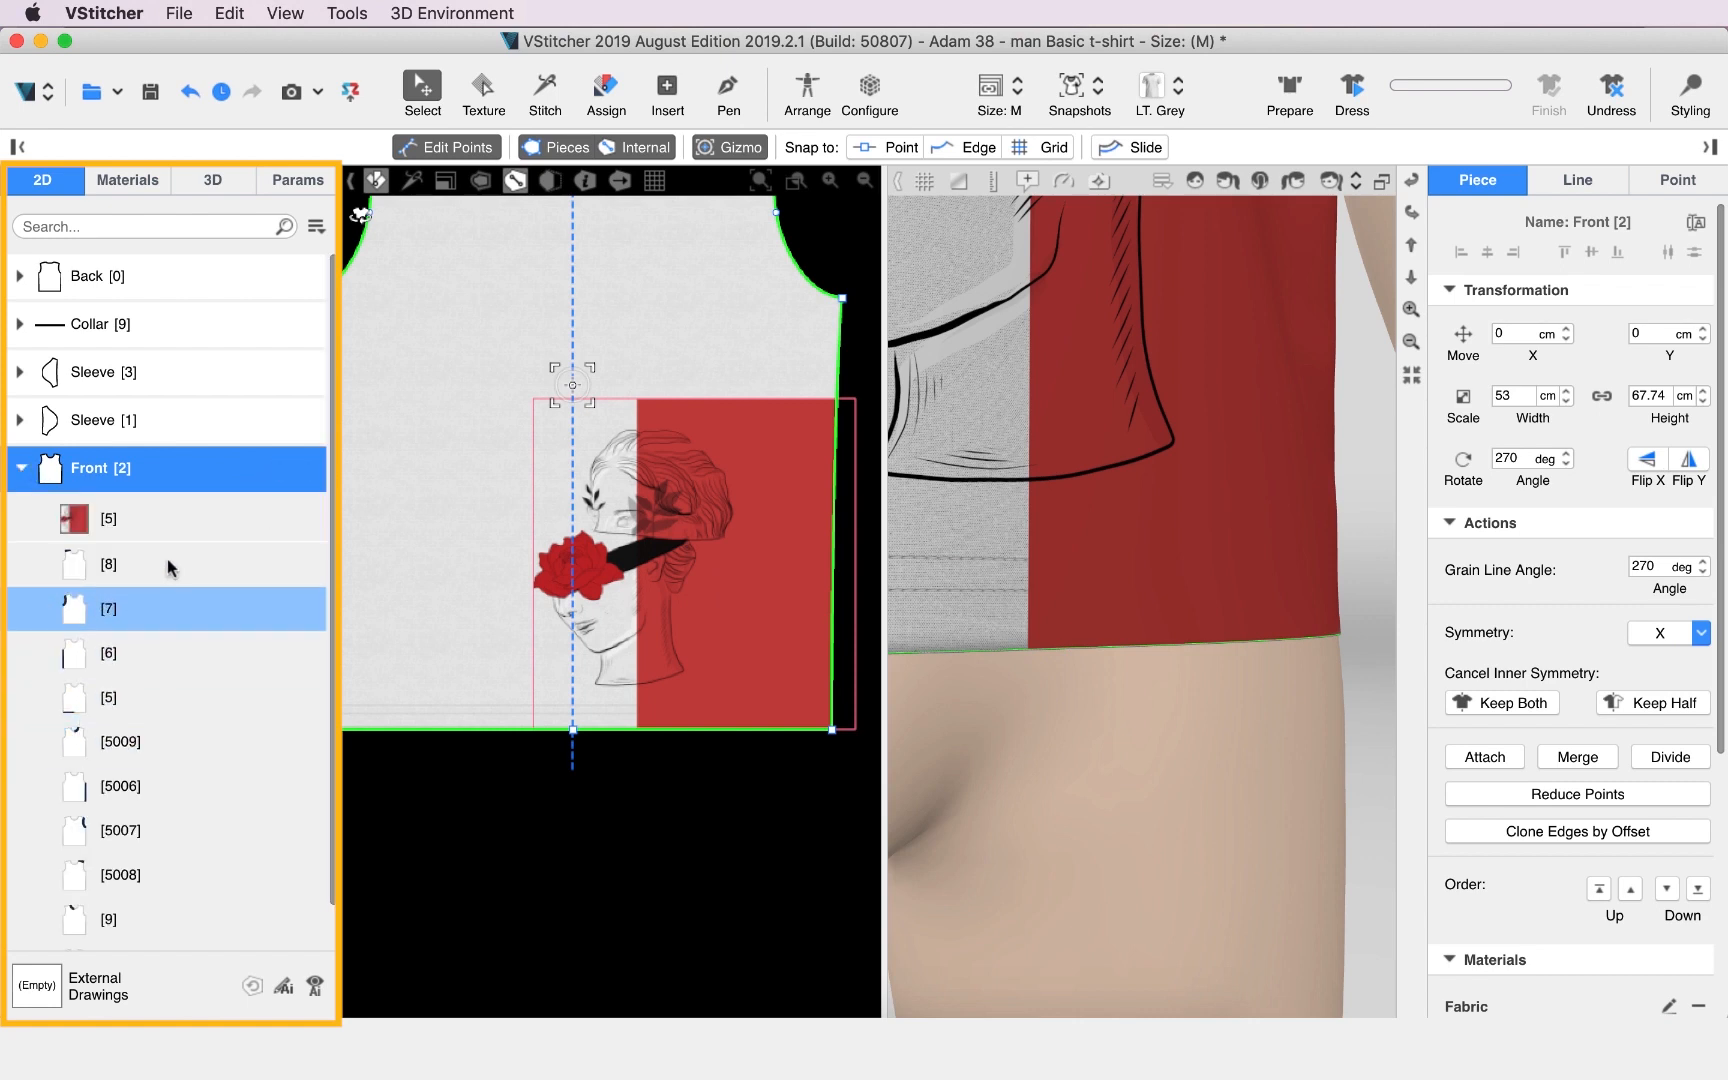
pyautogui.scroll(-1, 185, 489)
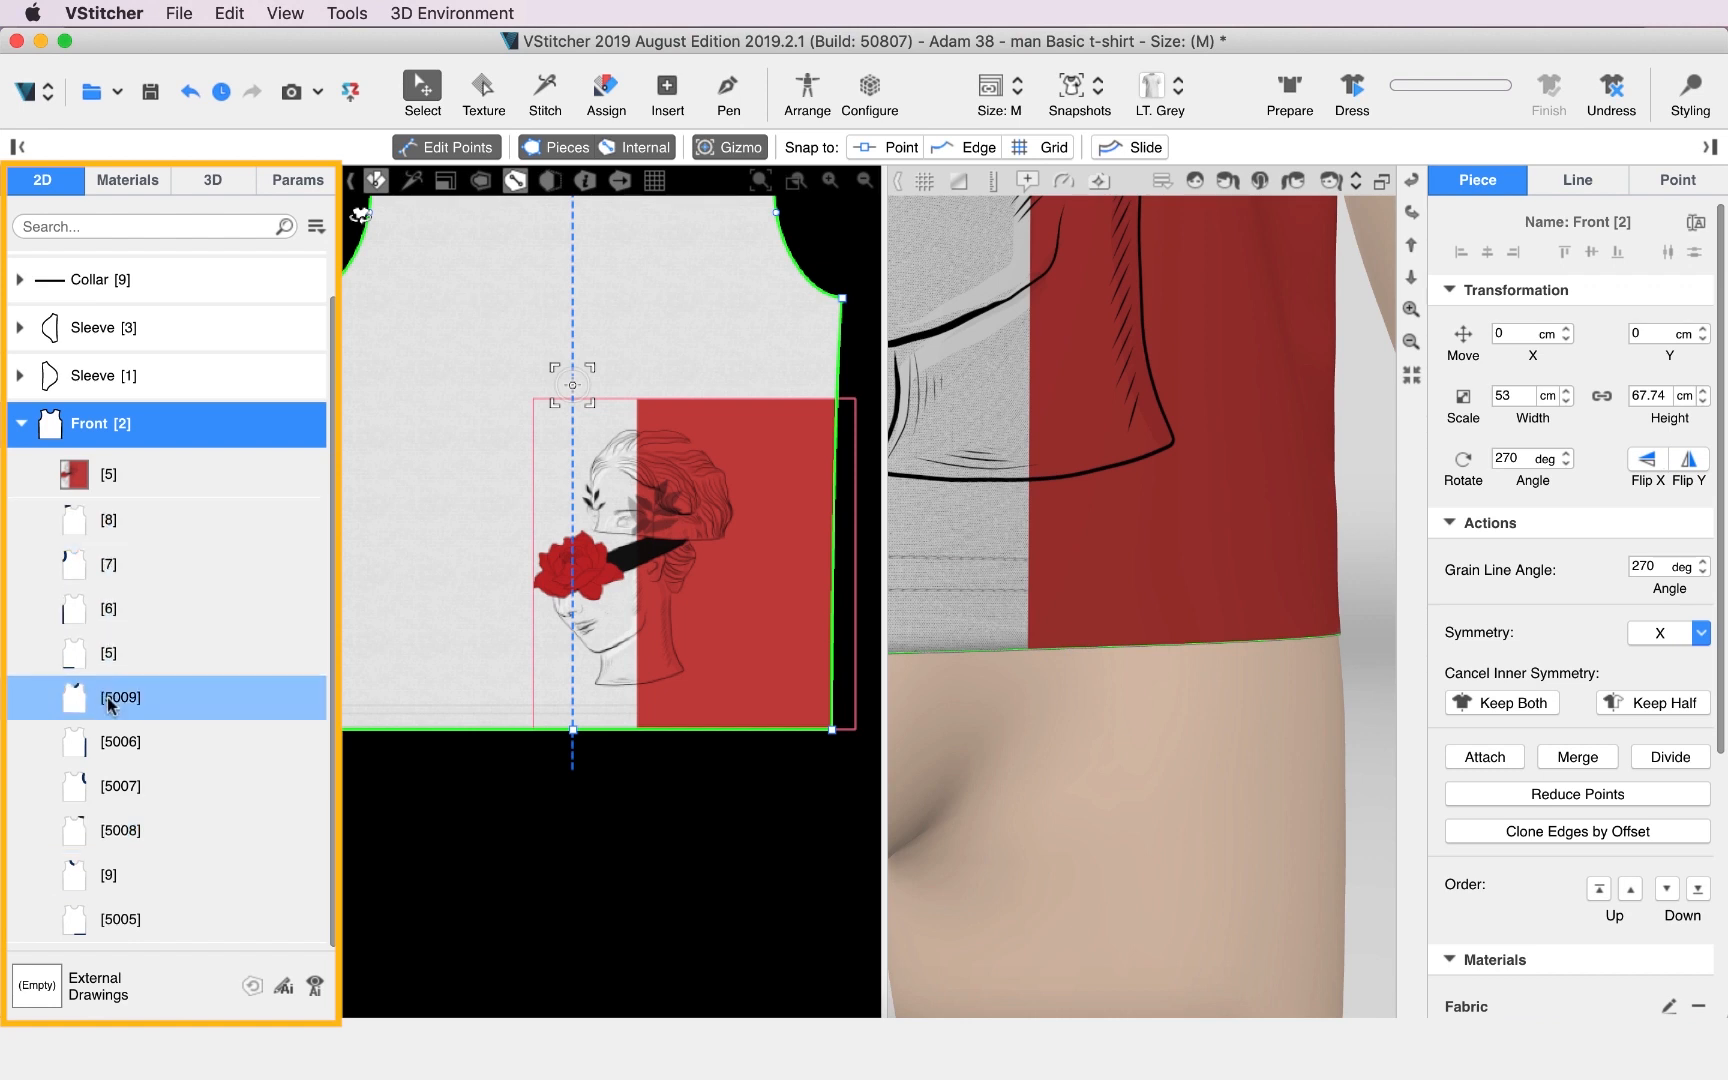
pyautogui.click(160, 480)
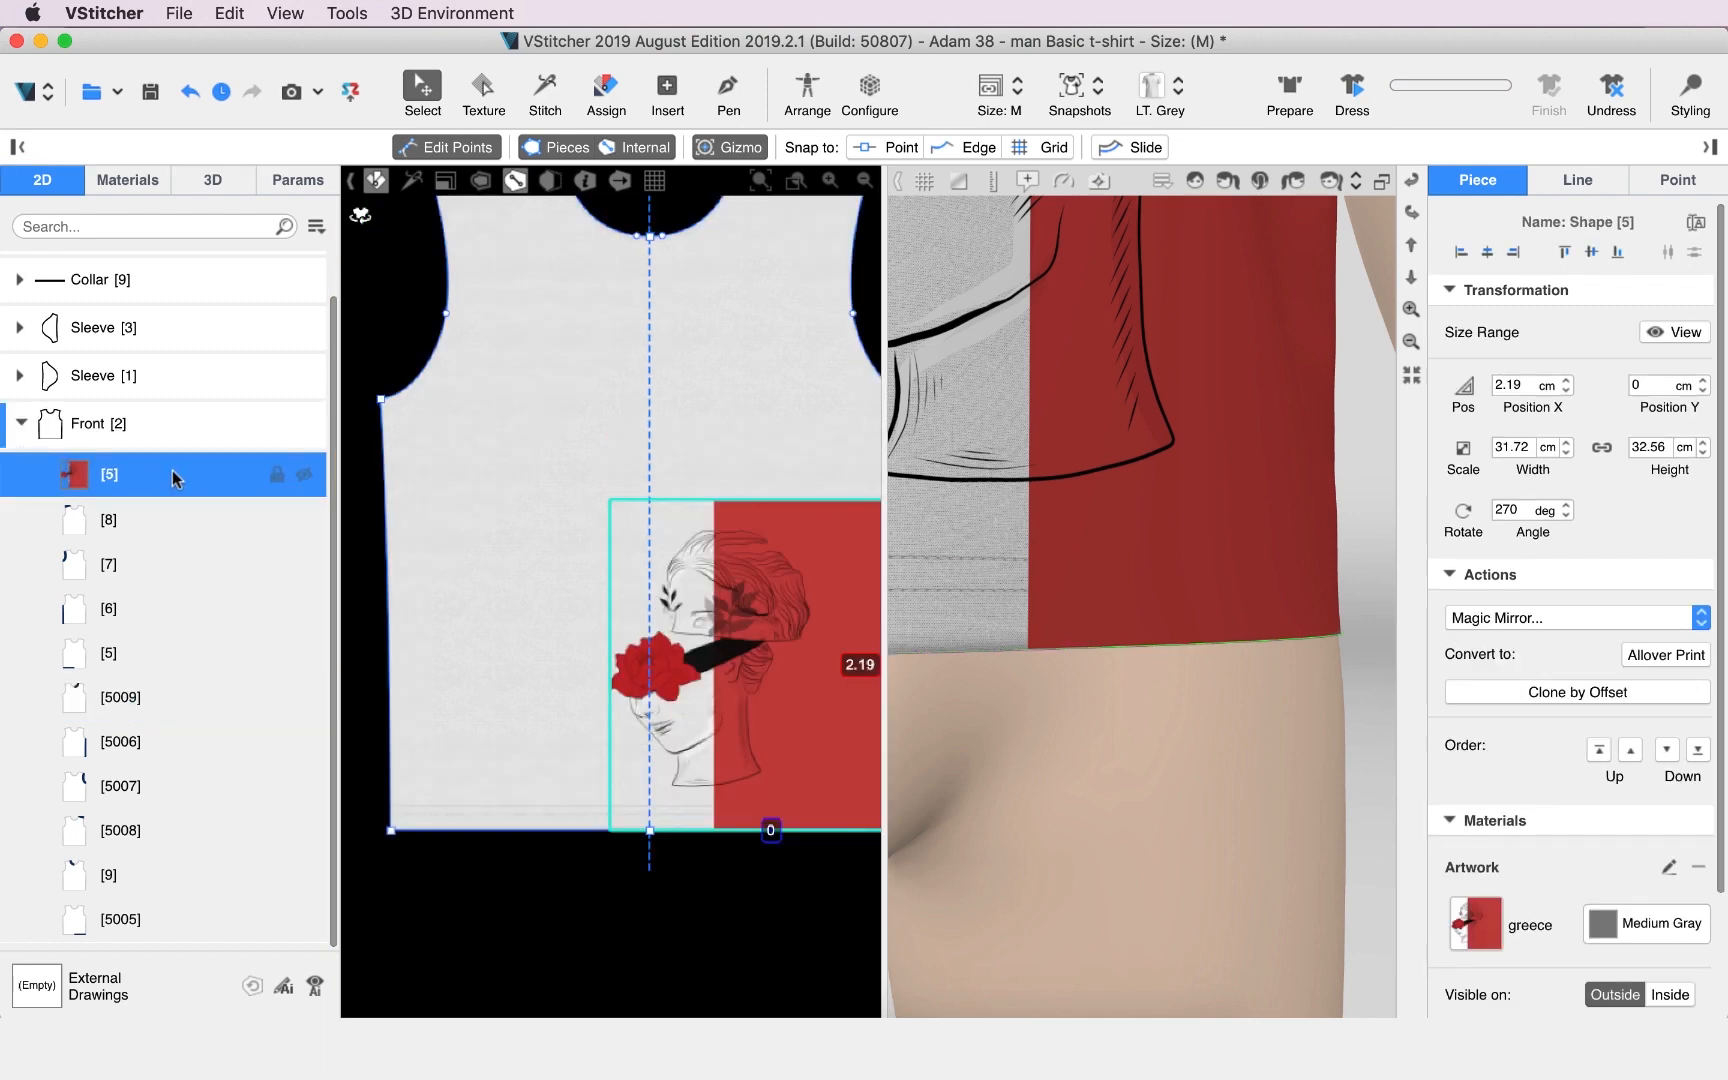
# Move the artwork shape to the bottom of the Front piece's layer order, enabling Enhanced Layer Blending.
pyautogui.click(385, 527)
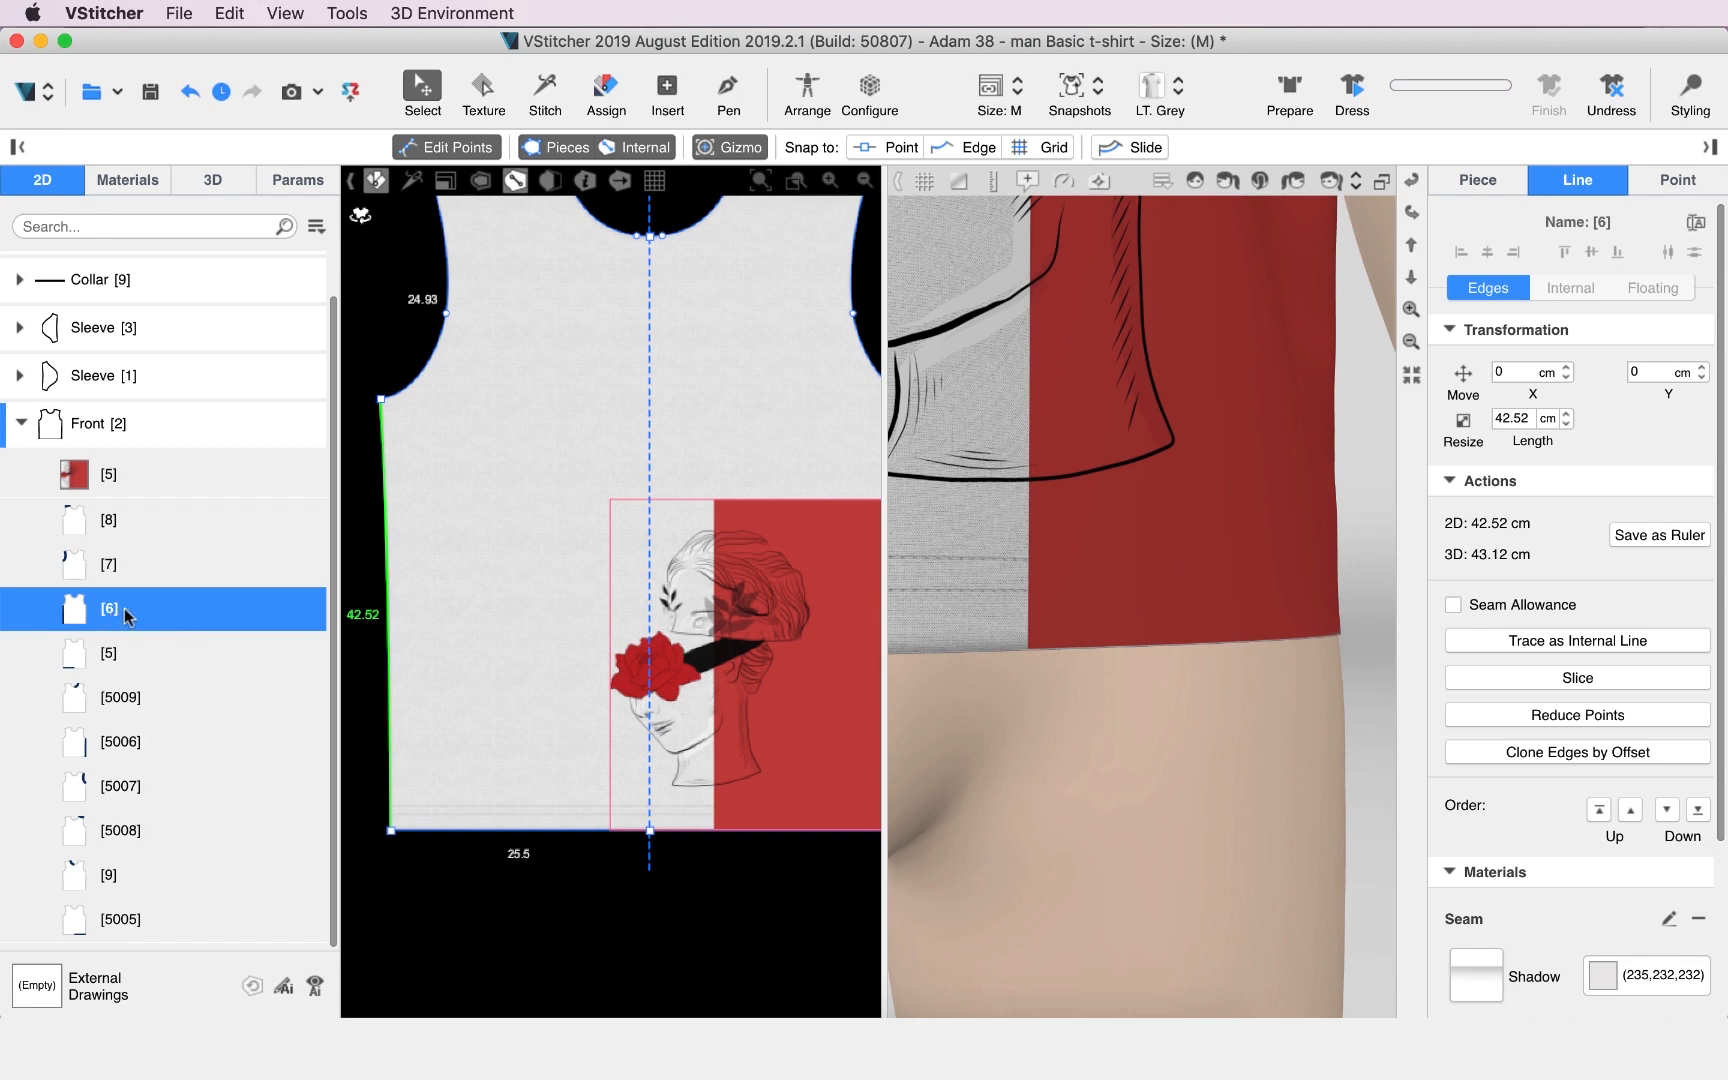
pyautogui.click(169, 475)
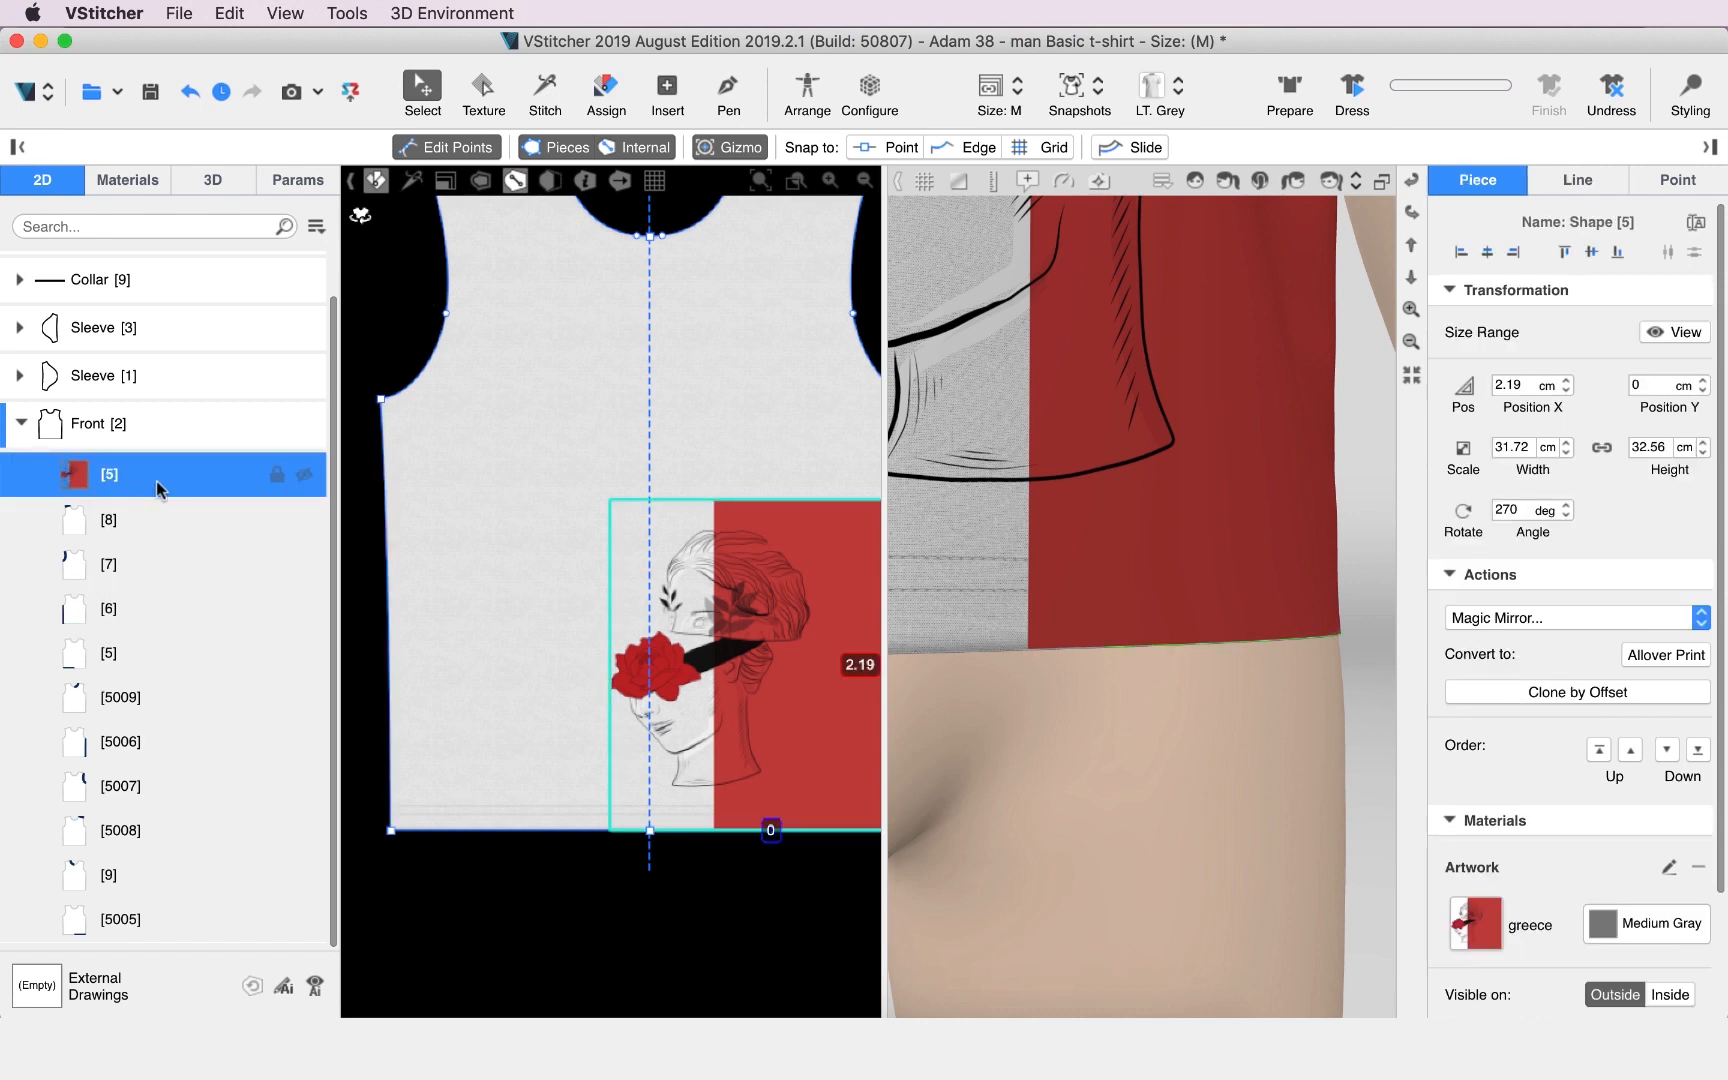
pyautogui.moveTo(157, 482); pyautogui.dragTo(205, 908)
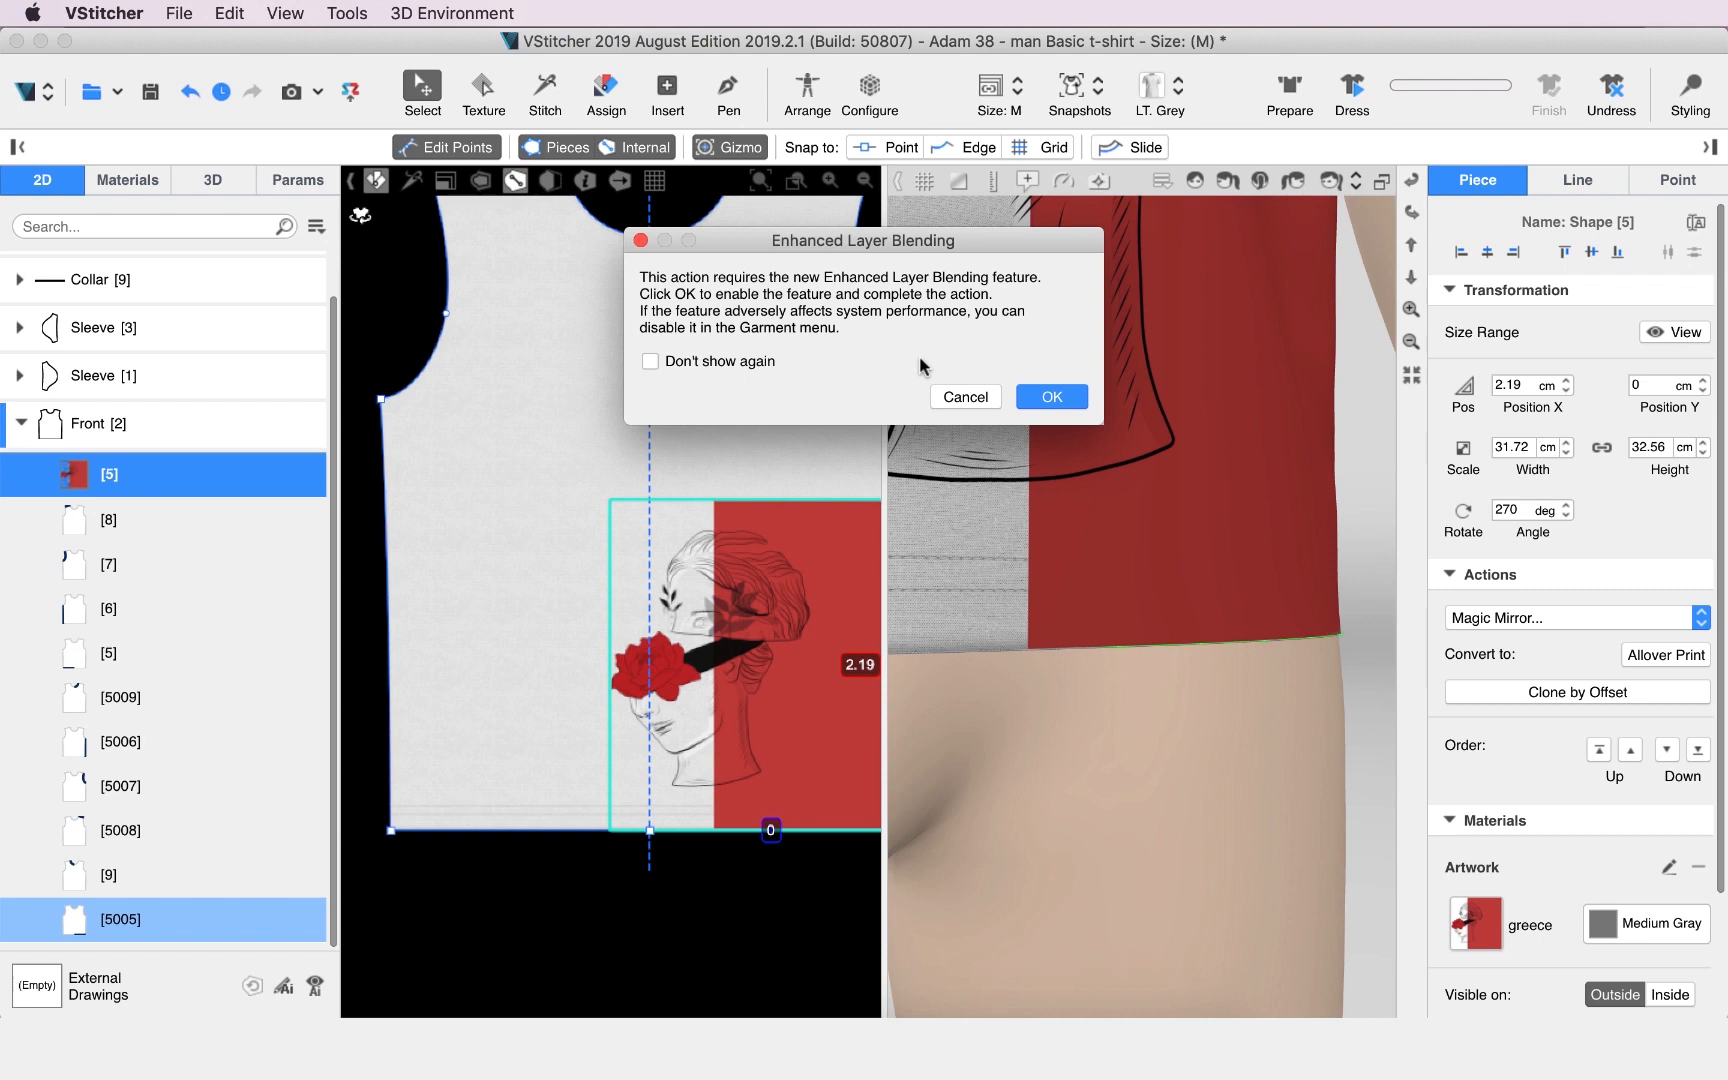
pyautogui.click(1052, 397)
pyautogui.scroll(5, 705, 790)
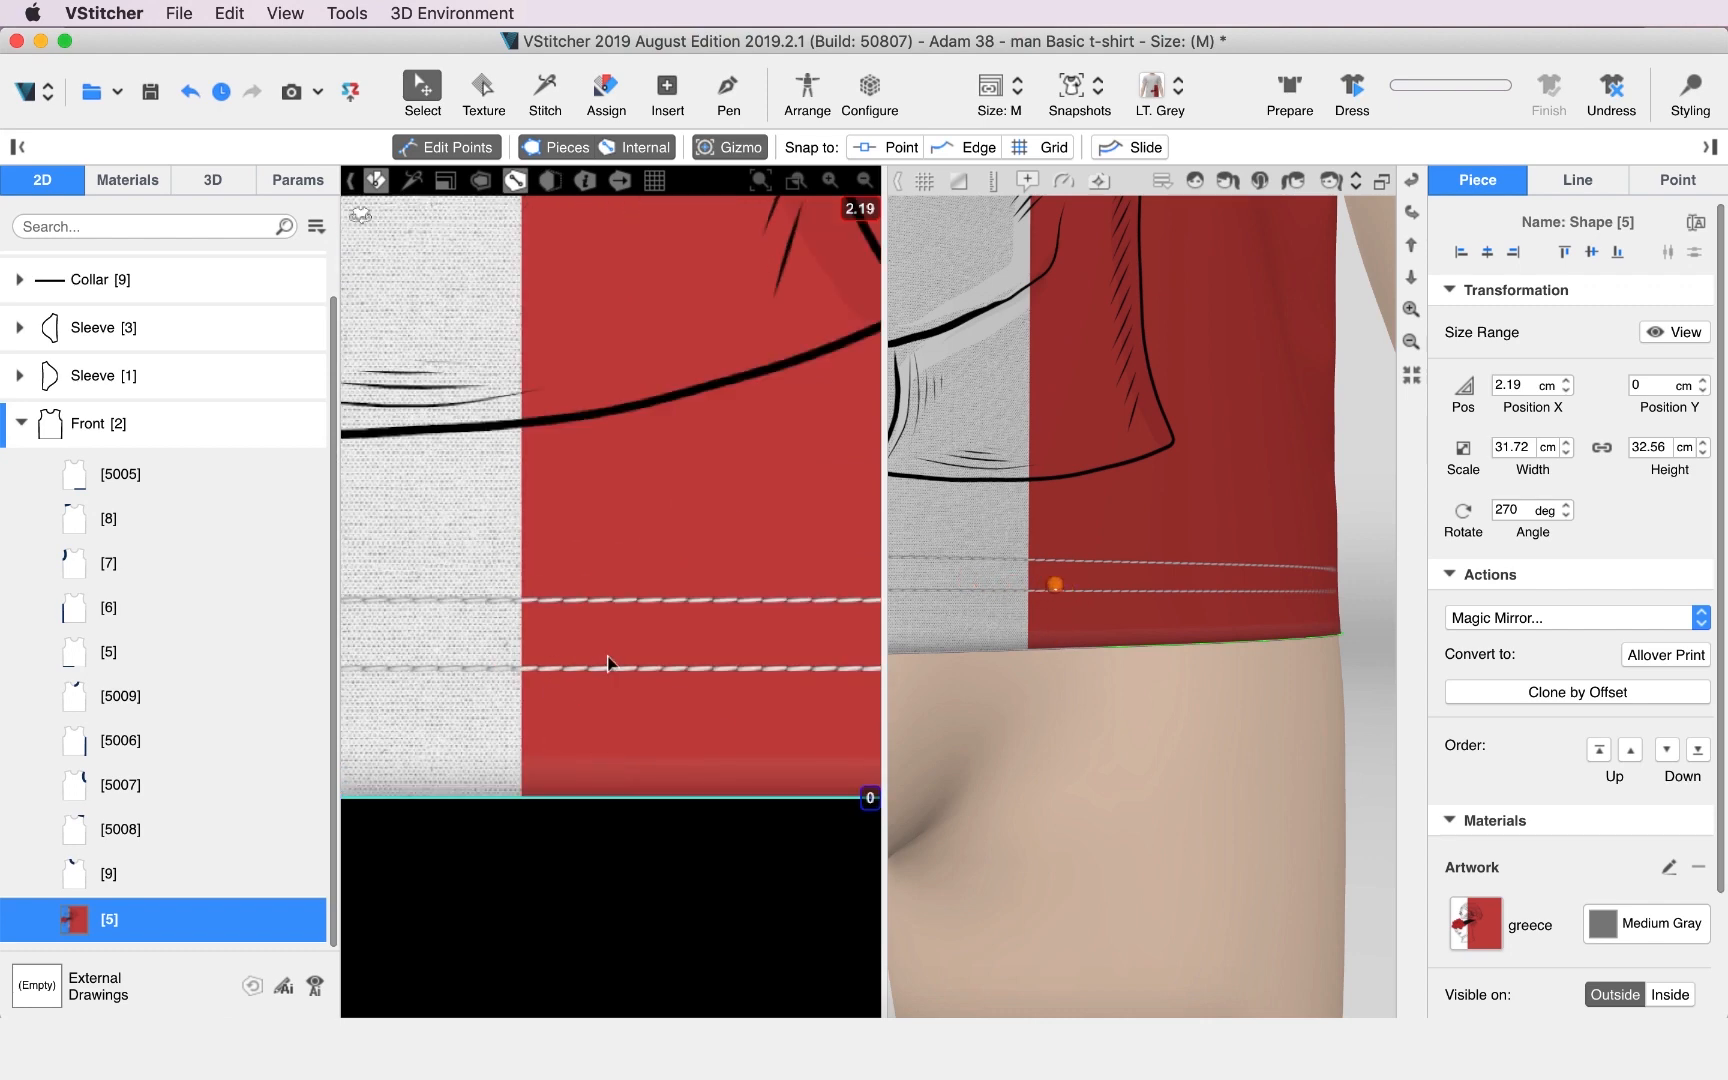
pyautogui.click(685, 884)
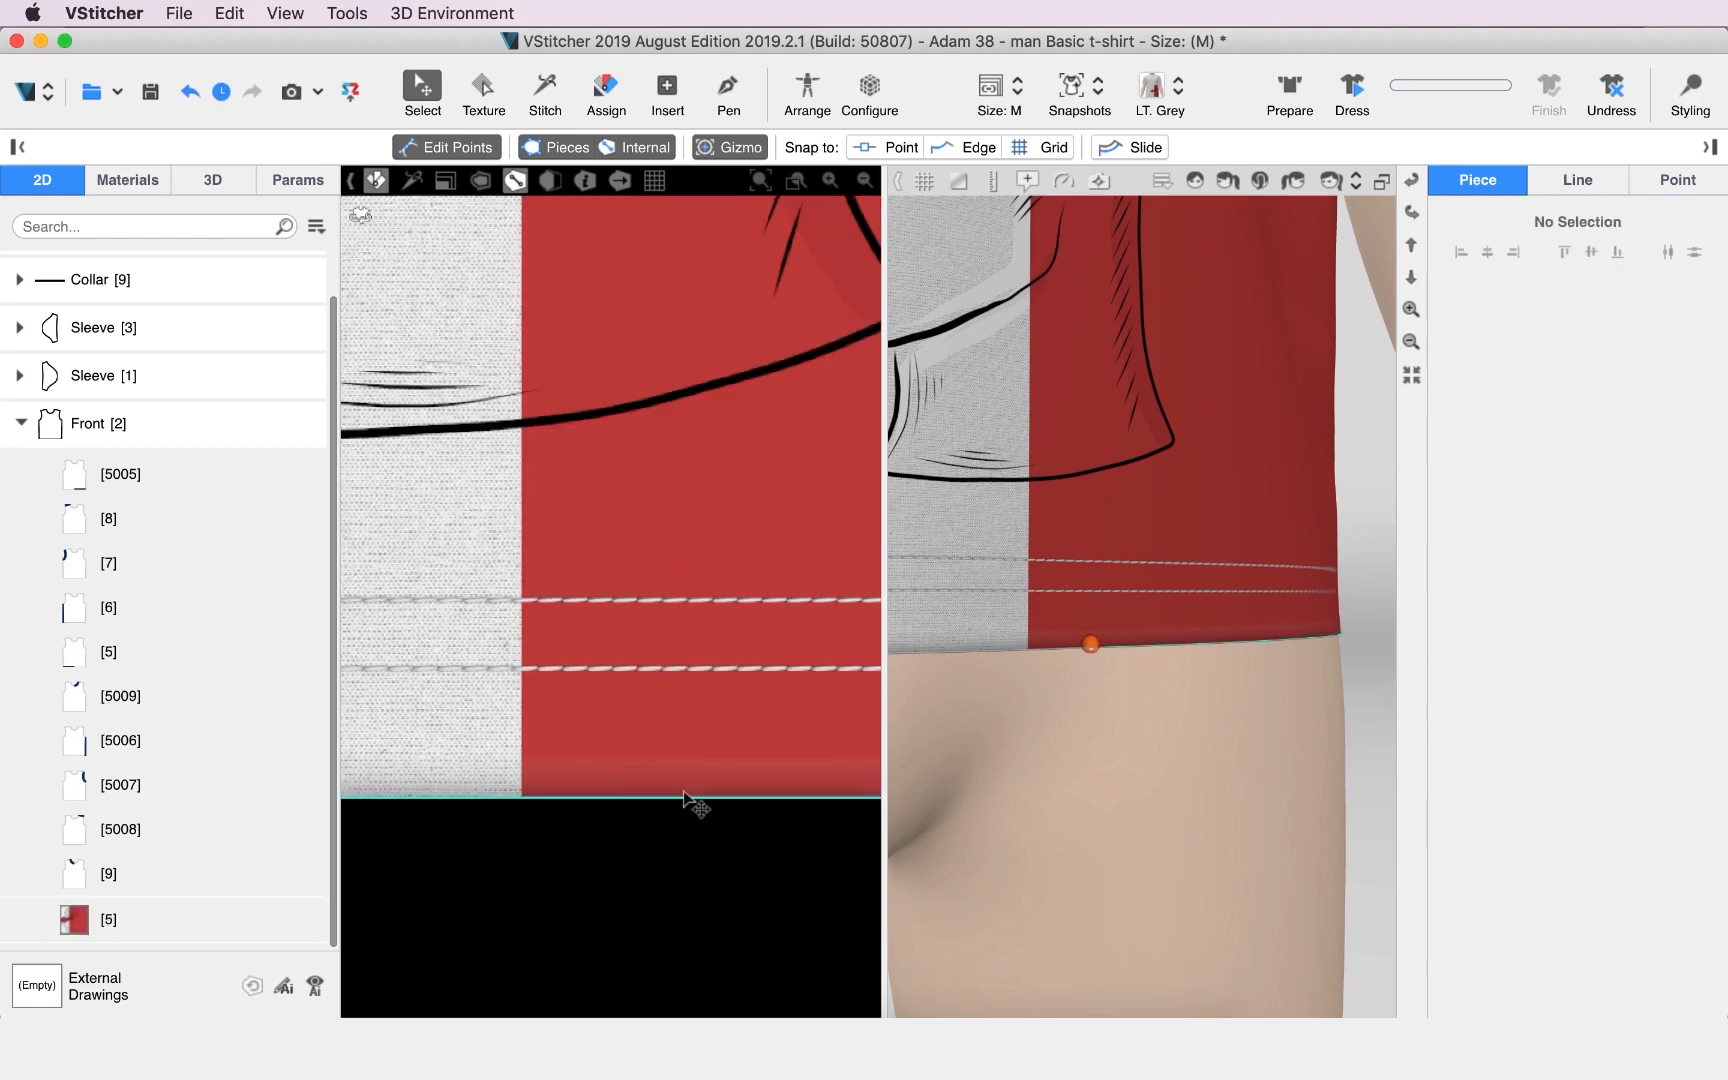
pyautogui.click(692, 802)
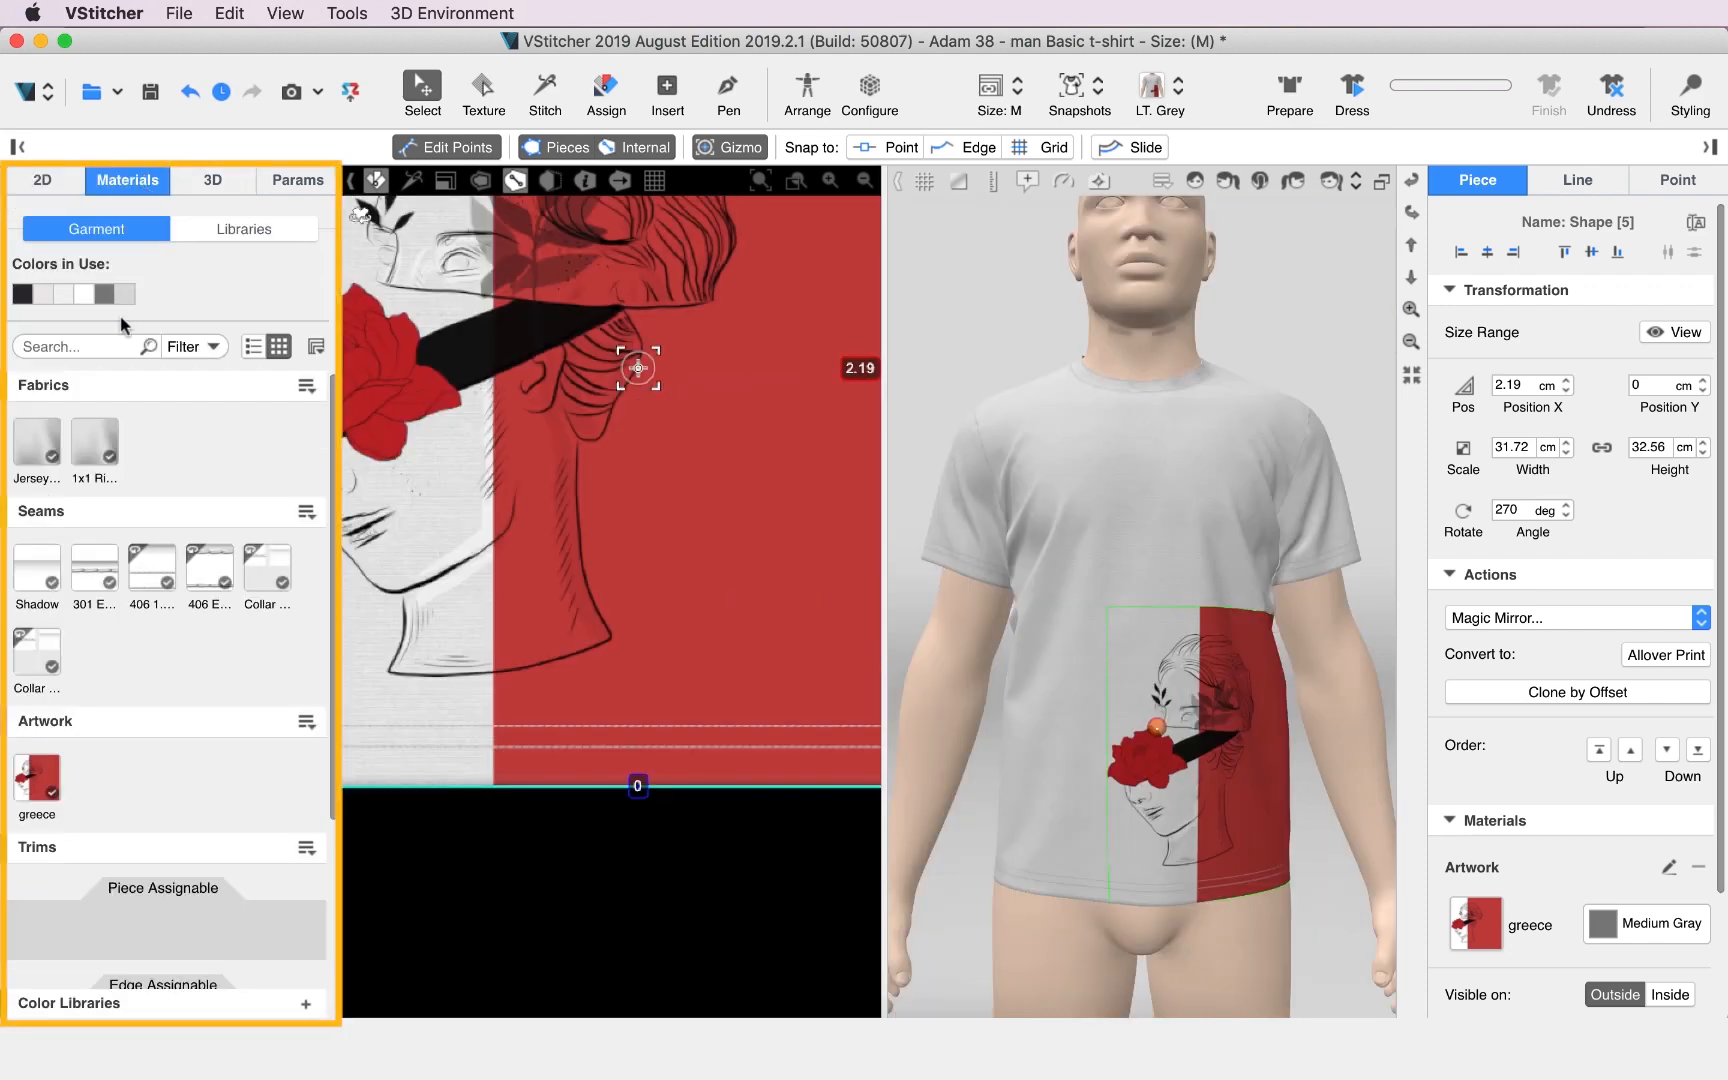
# Set the Jersey Cotton 180g fabric's diffuse color to pink (247,124,131).
pyautogui.click(88, 442)
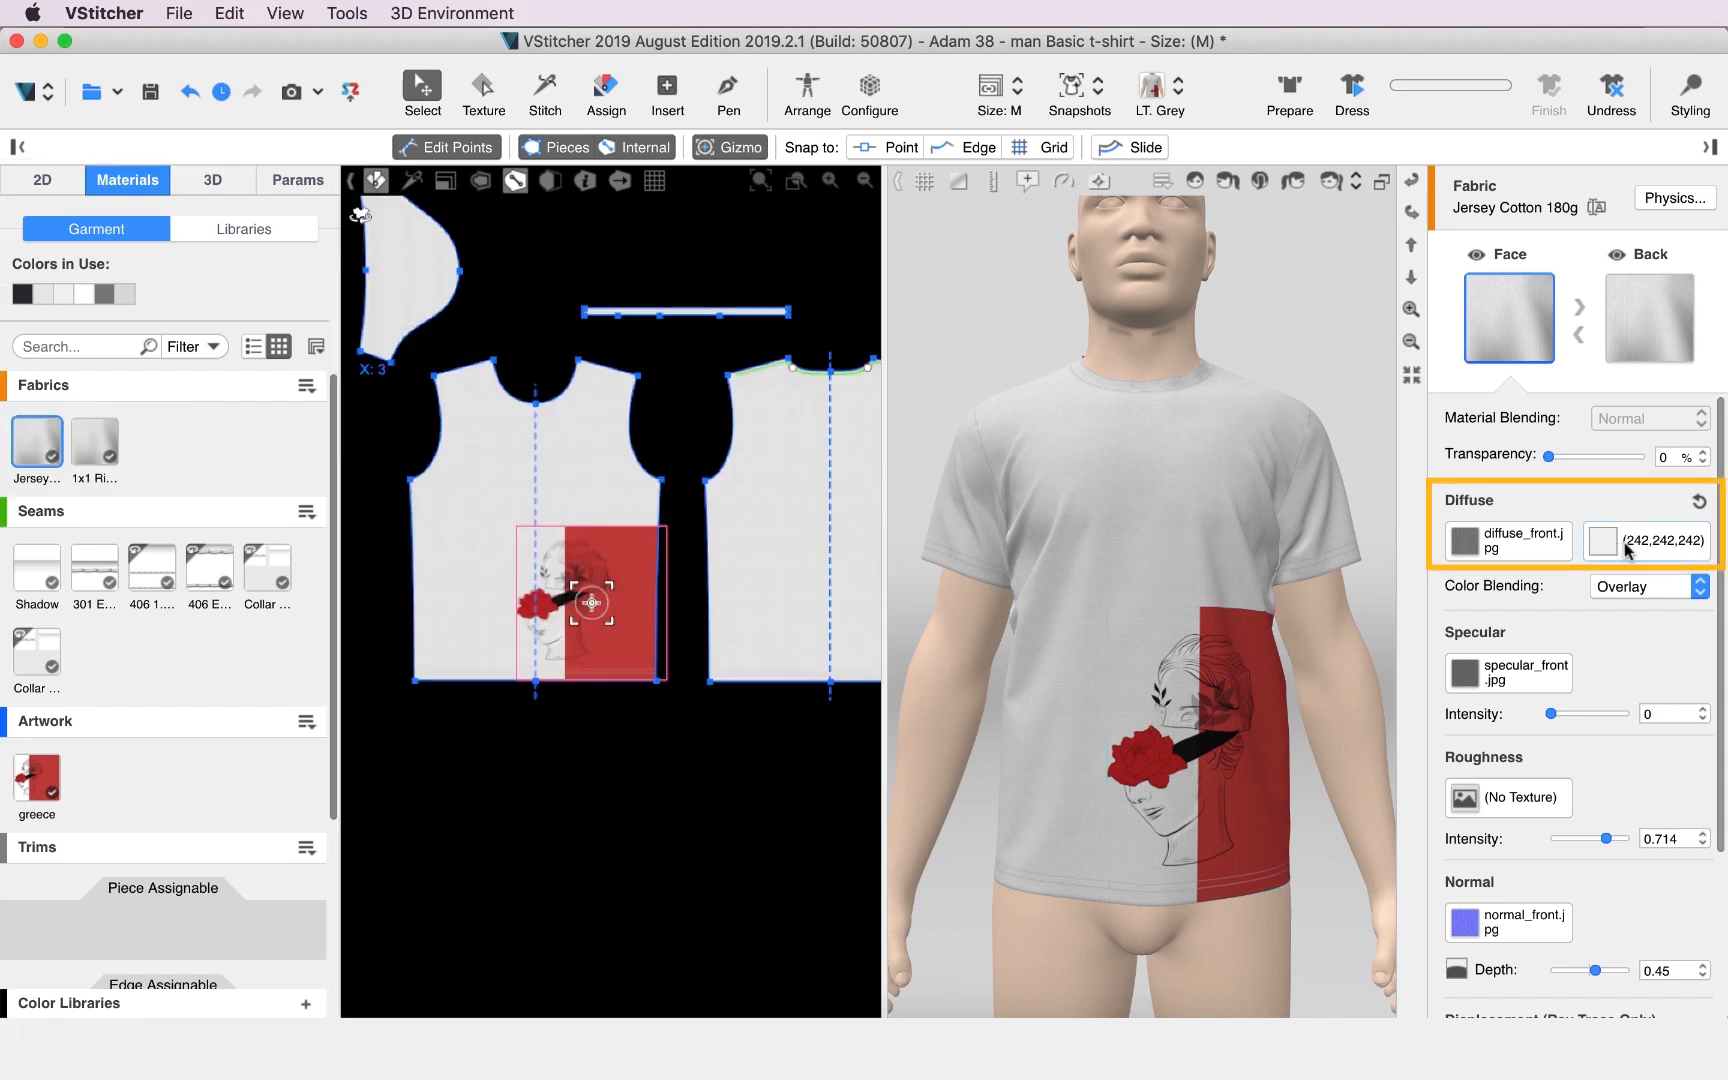
pyautogui.click(1602, 548)
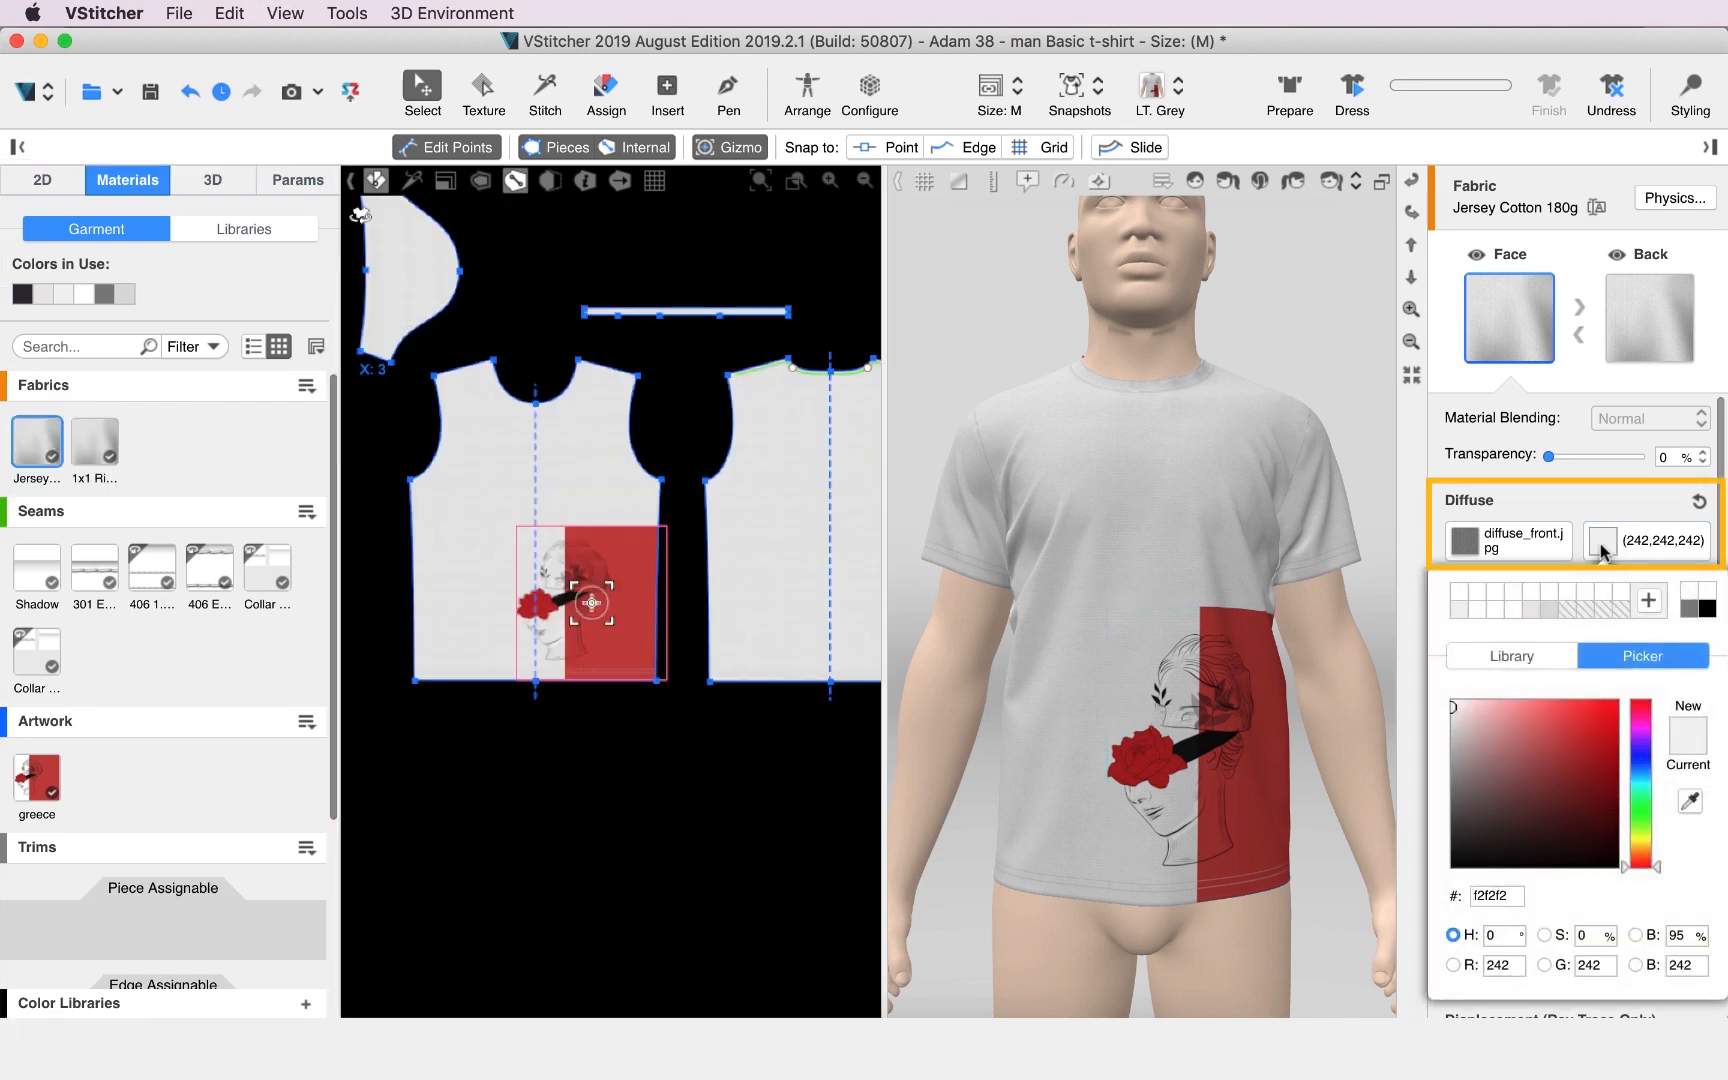
pyautogui.click(1537, 706)
pyautogui.click(1233, 366)
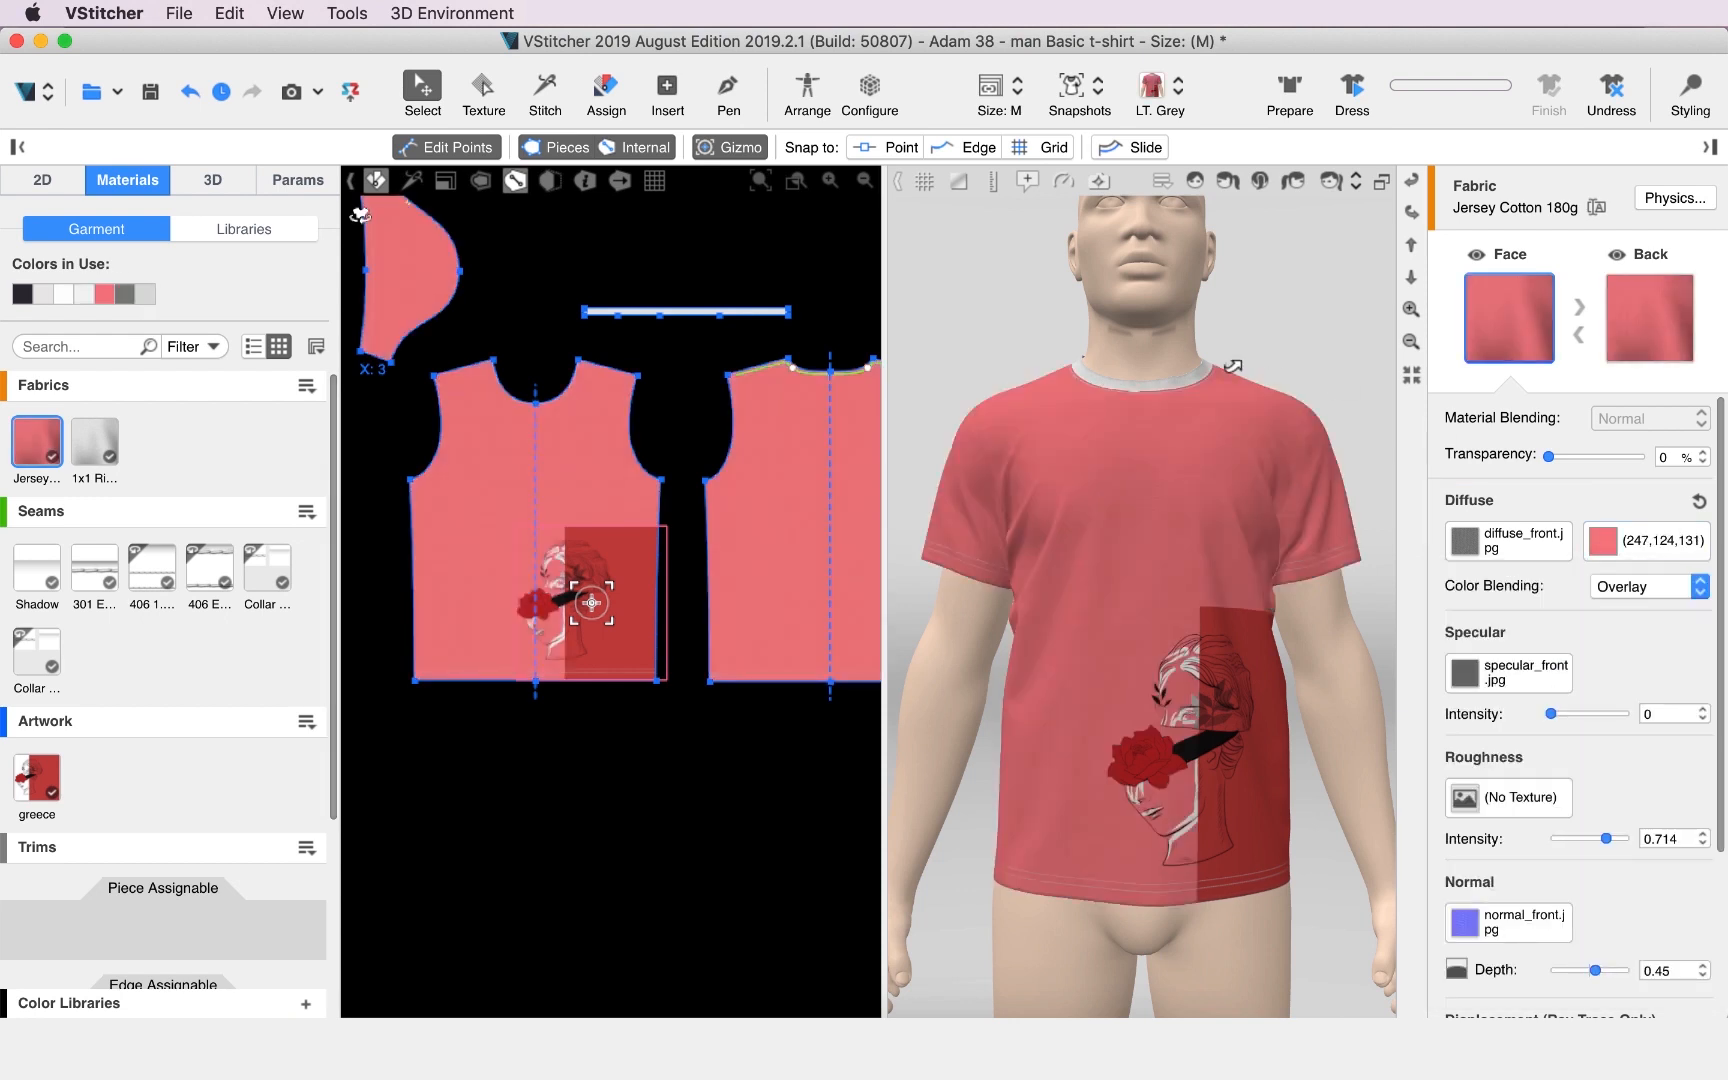
# Set the 1x1 Rib 270g fabric's diffuse color to the artwork's red (162,31,37) using the eye dropper.
pyautogui.click(100, 448)
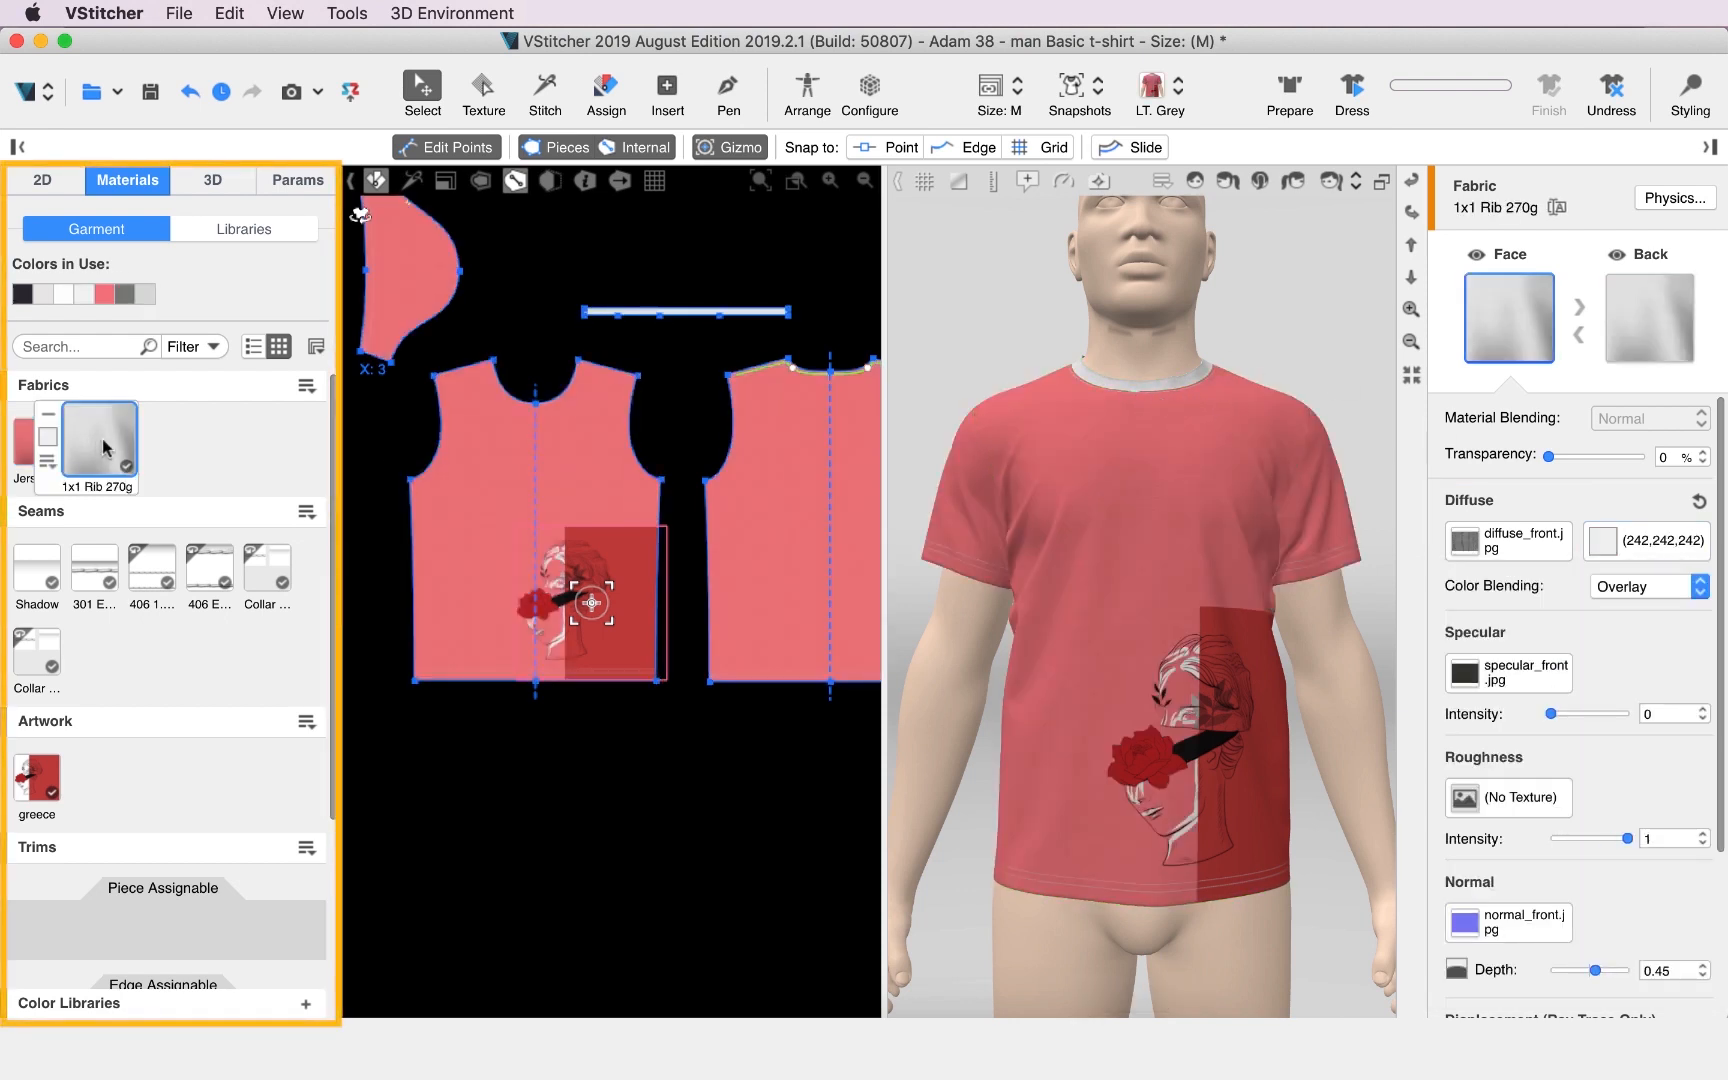
pyautogui.click(1606, 543)
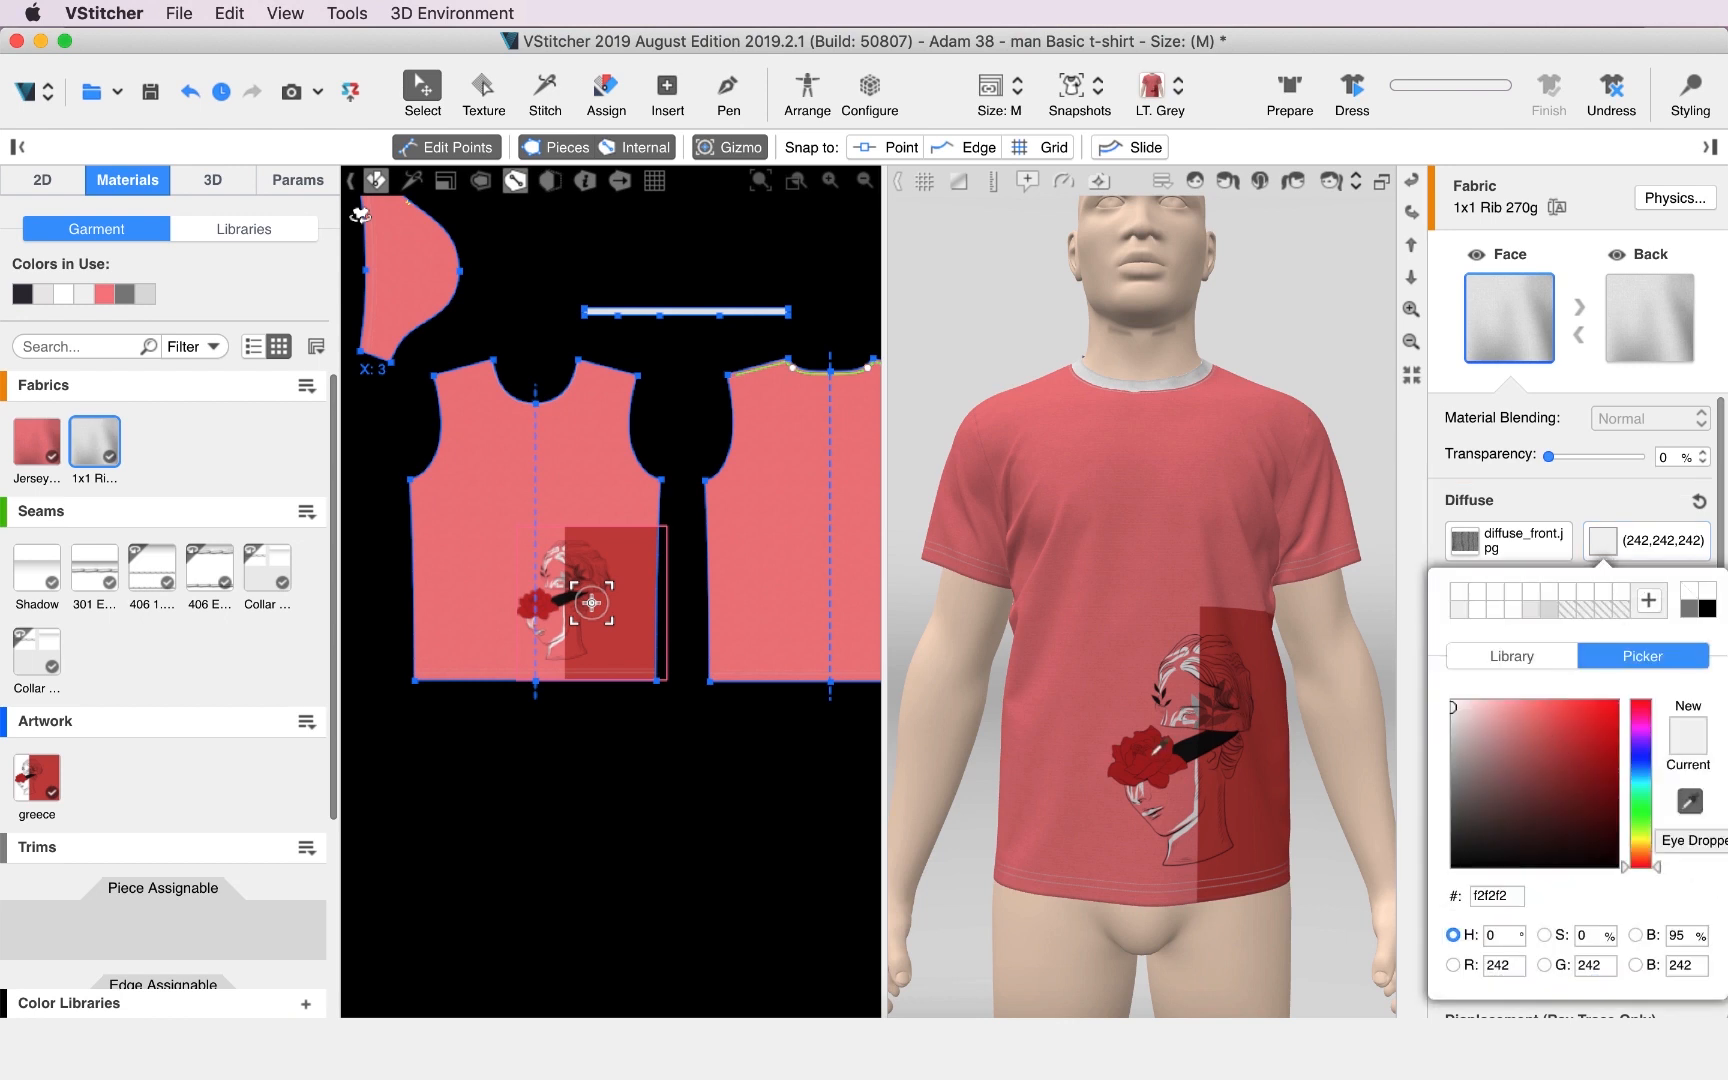
pyautogui.click(1151, 757)
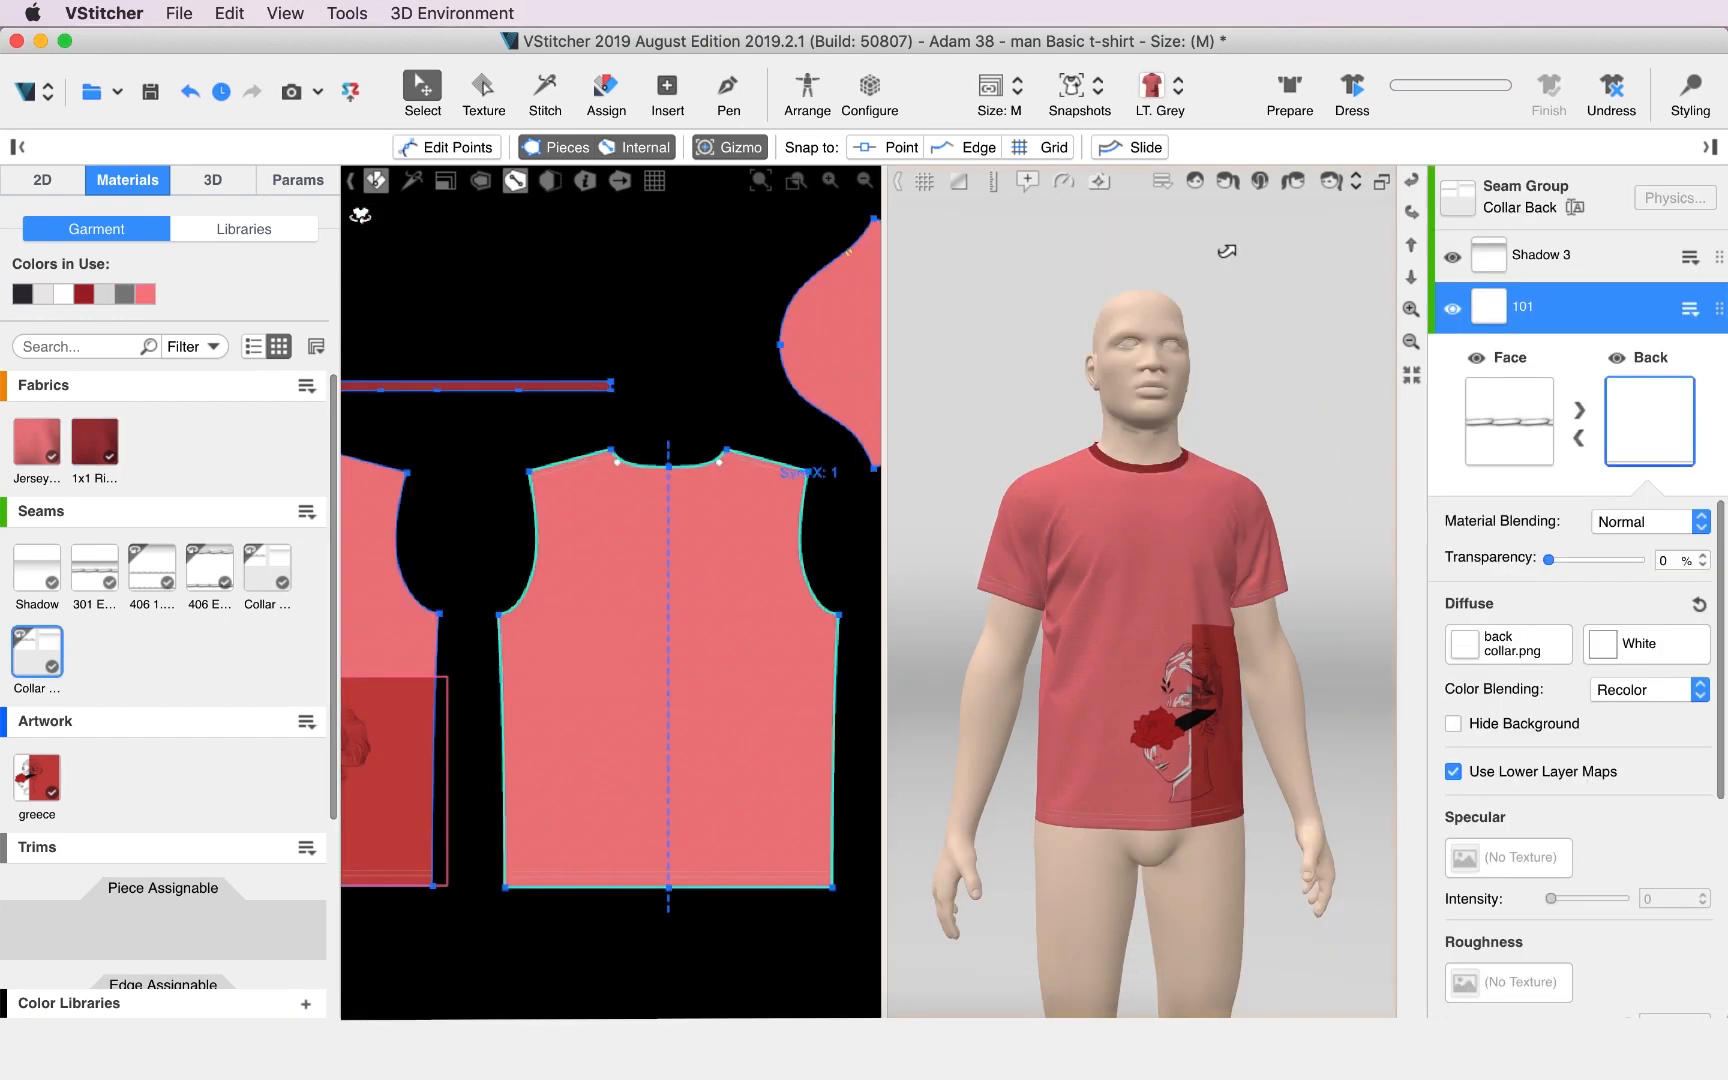
# Hide the avatar in the 3D view.
pyautogui.scroll(3, 1250, 337)
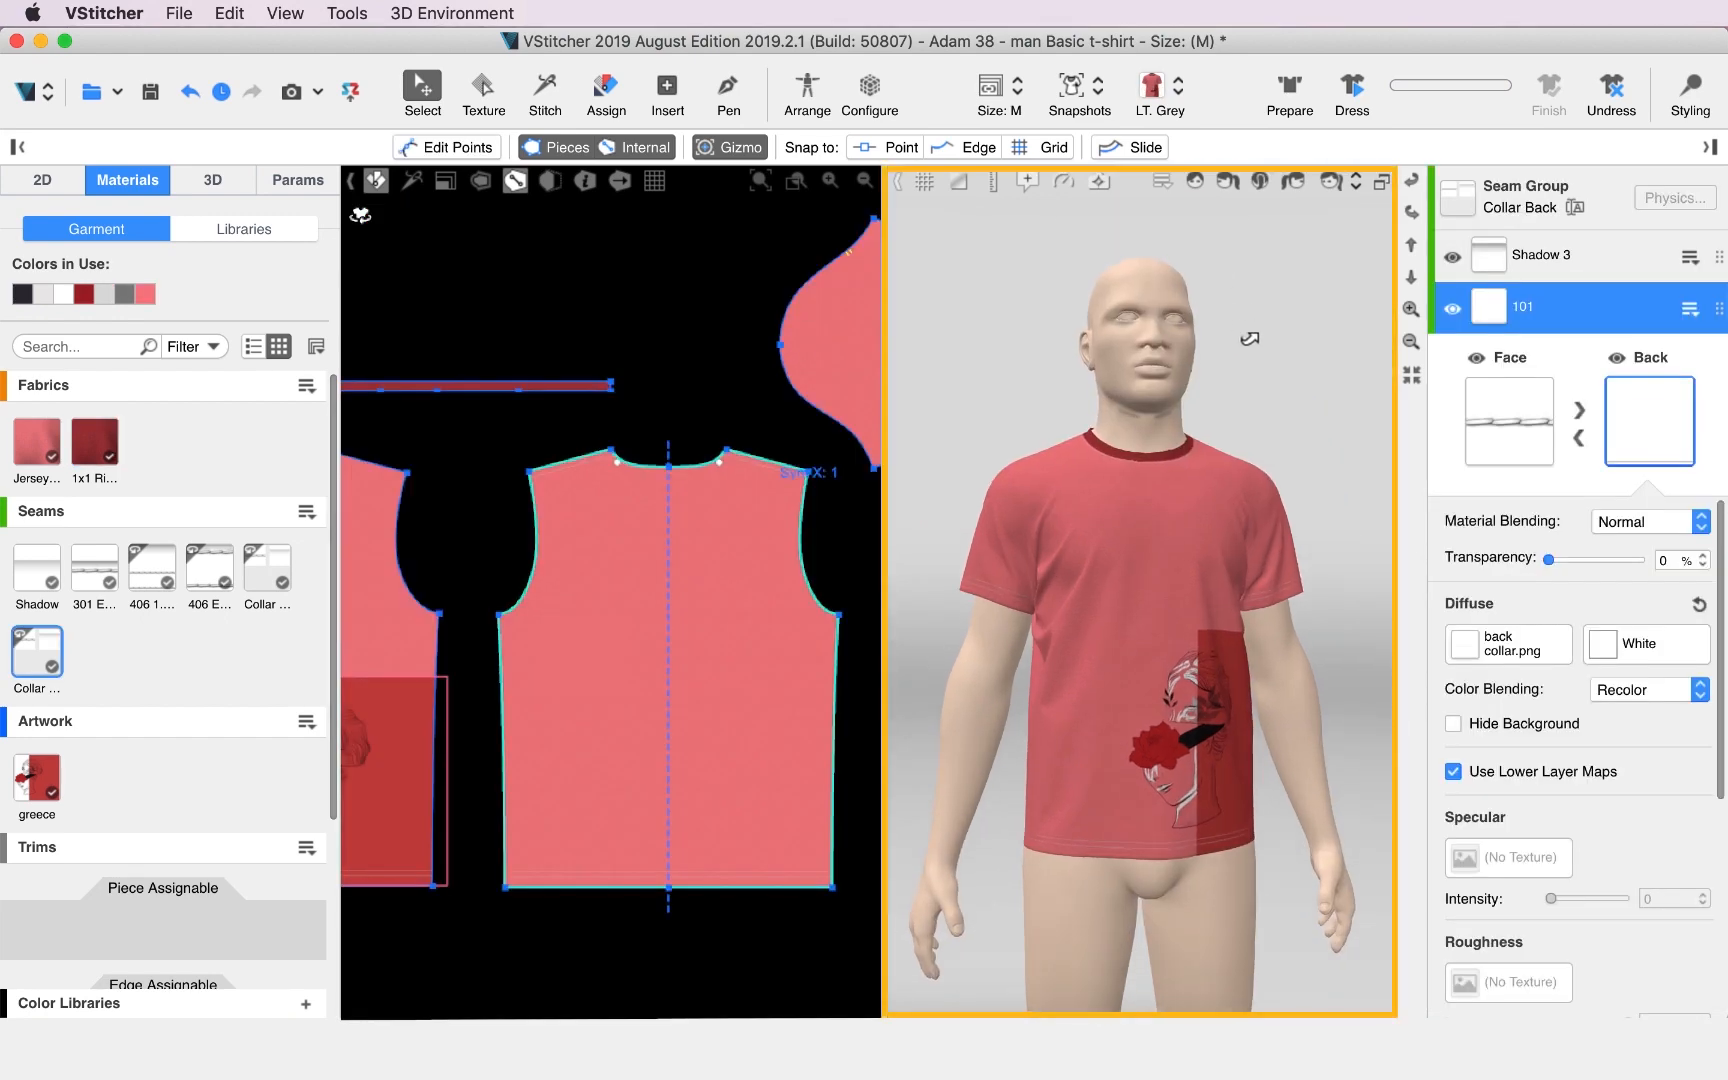
pyautogui.click(1415, 217)
pyautogui.rightClick(1161, 344)
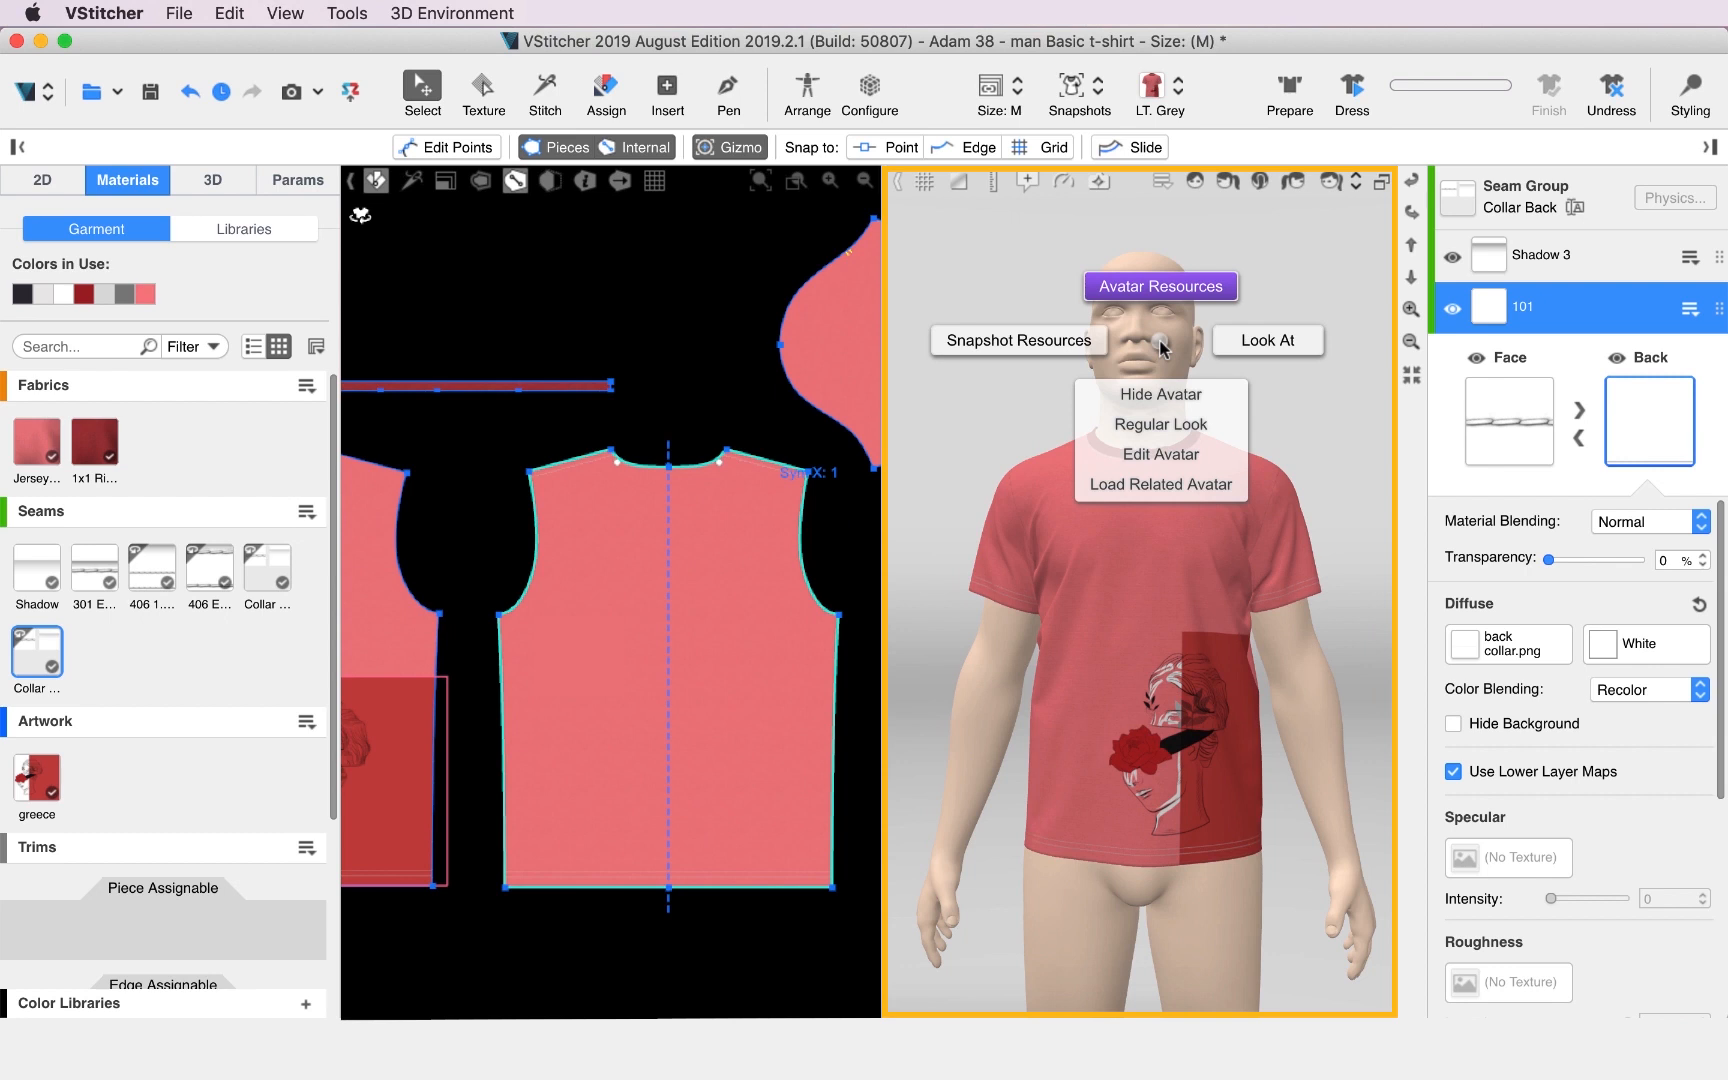
pyautogui.click(1163, 400)
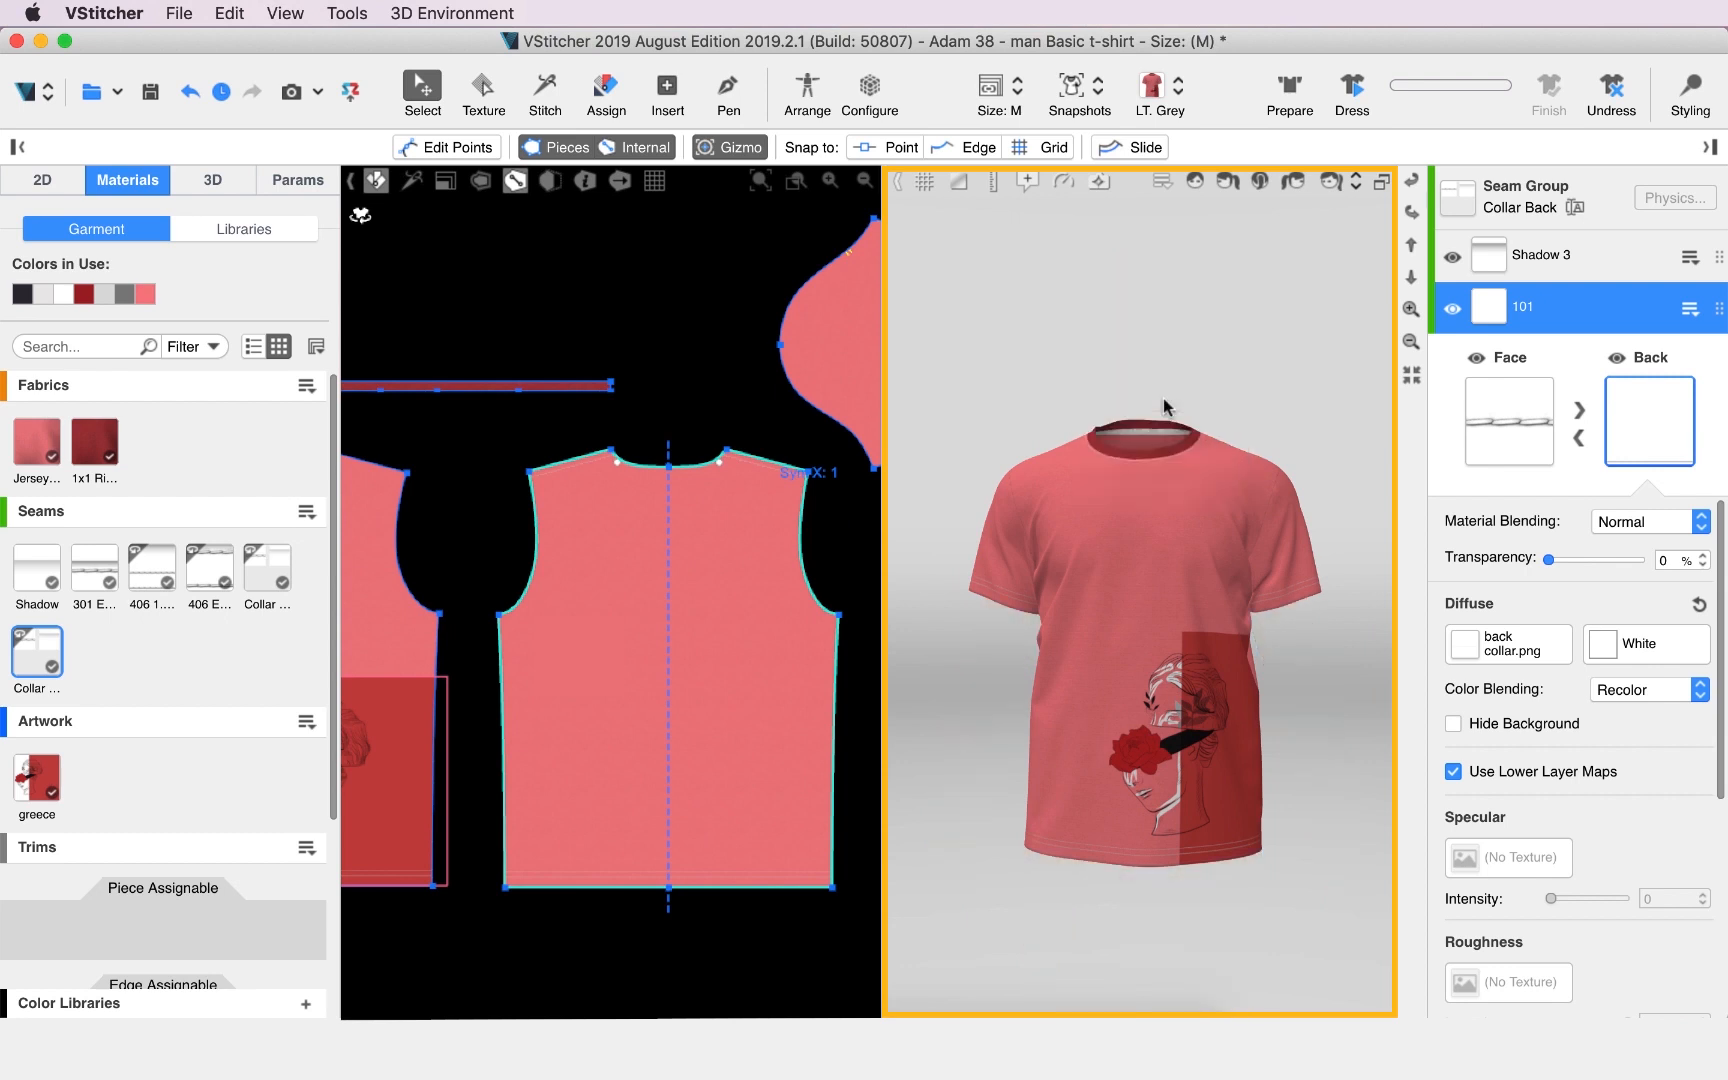
# Open the back collar seam's resources and set its 101 layer's back diffuse color to dark brown (92,72,72).
pyautogui.scroll(5, 1165, 585)
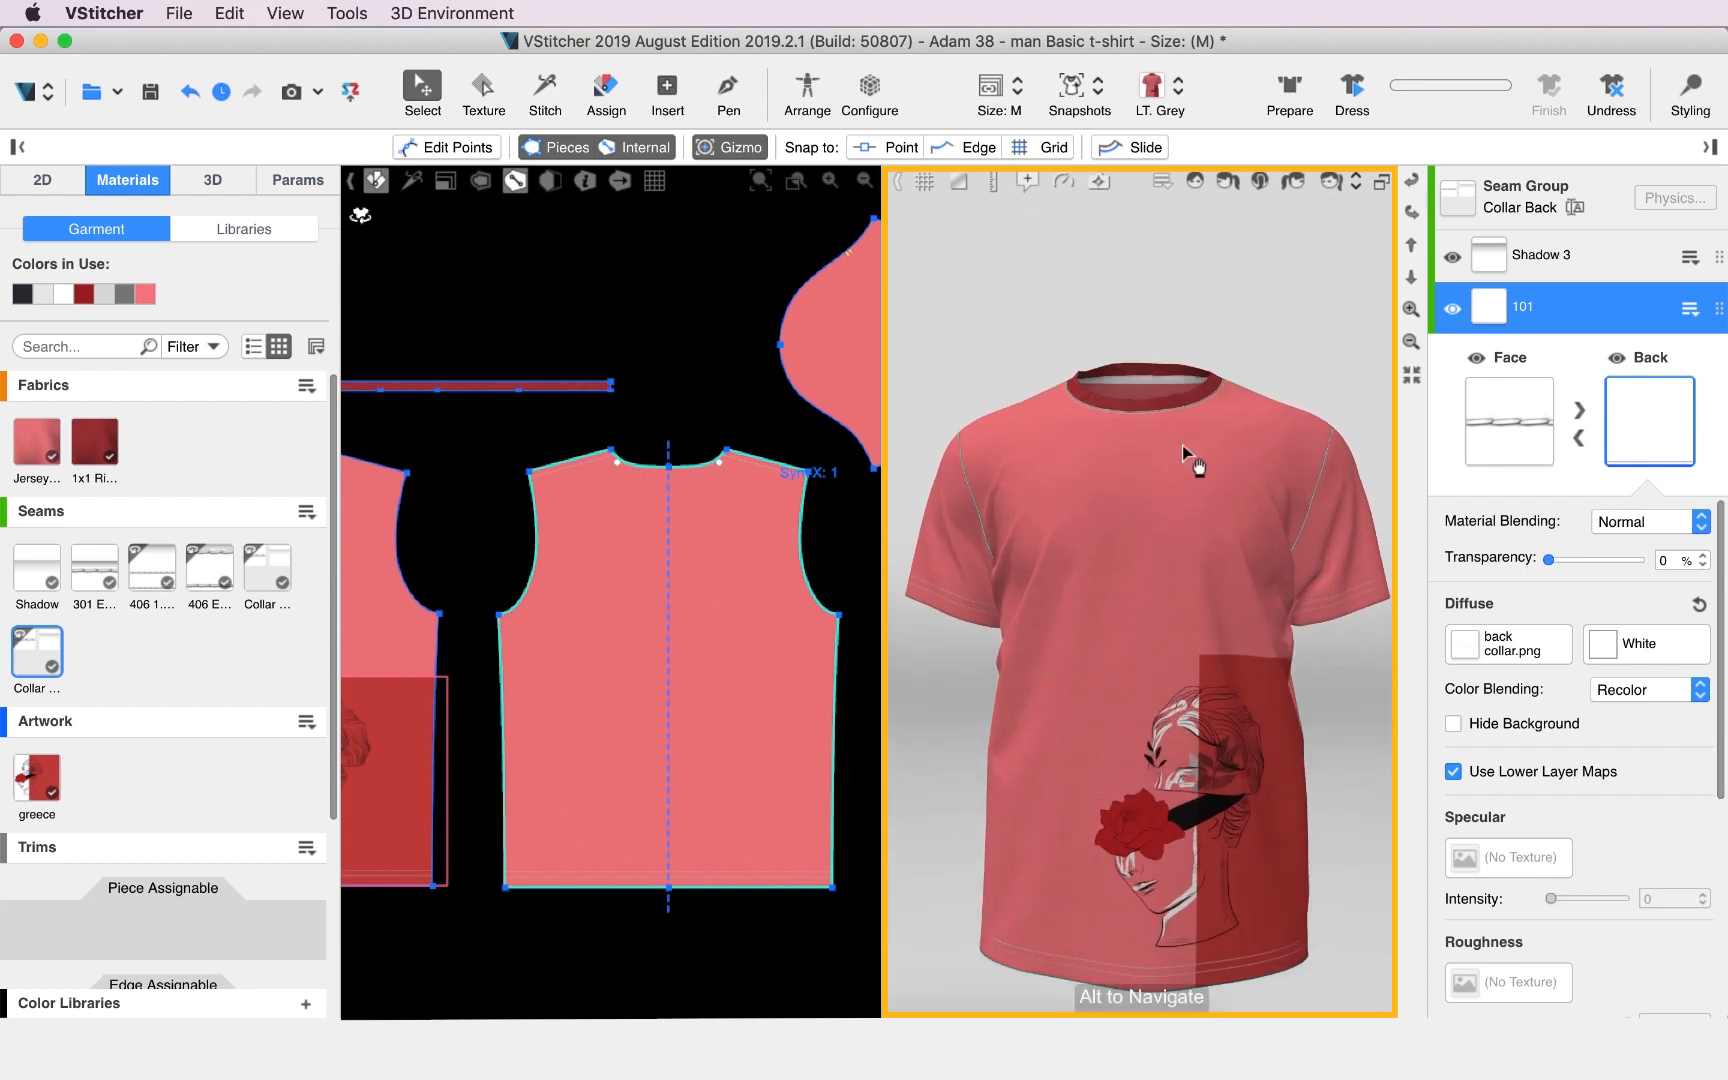
pyautogui.click(1409, 265)
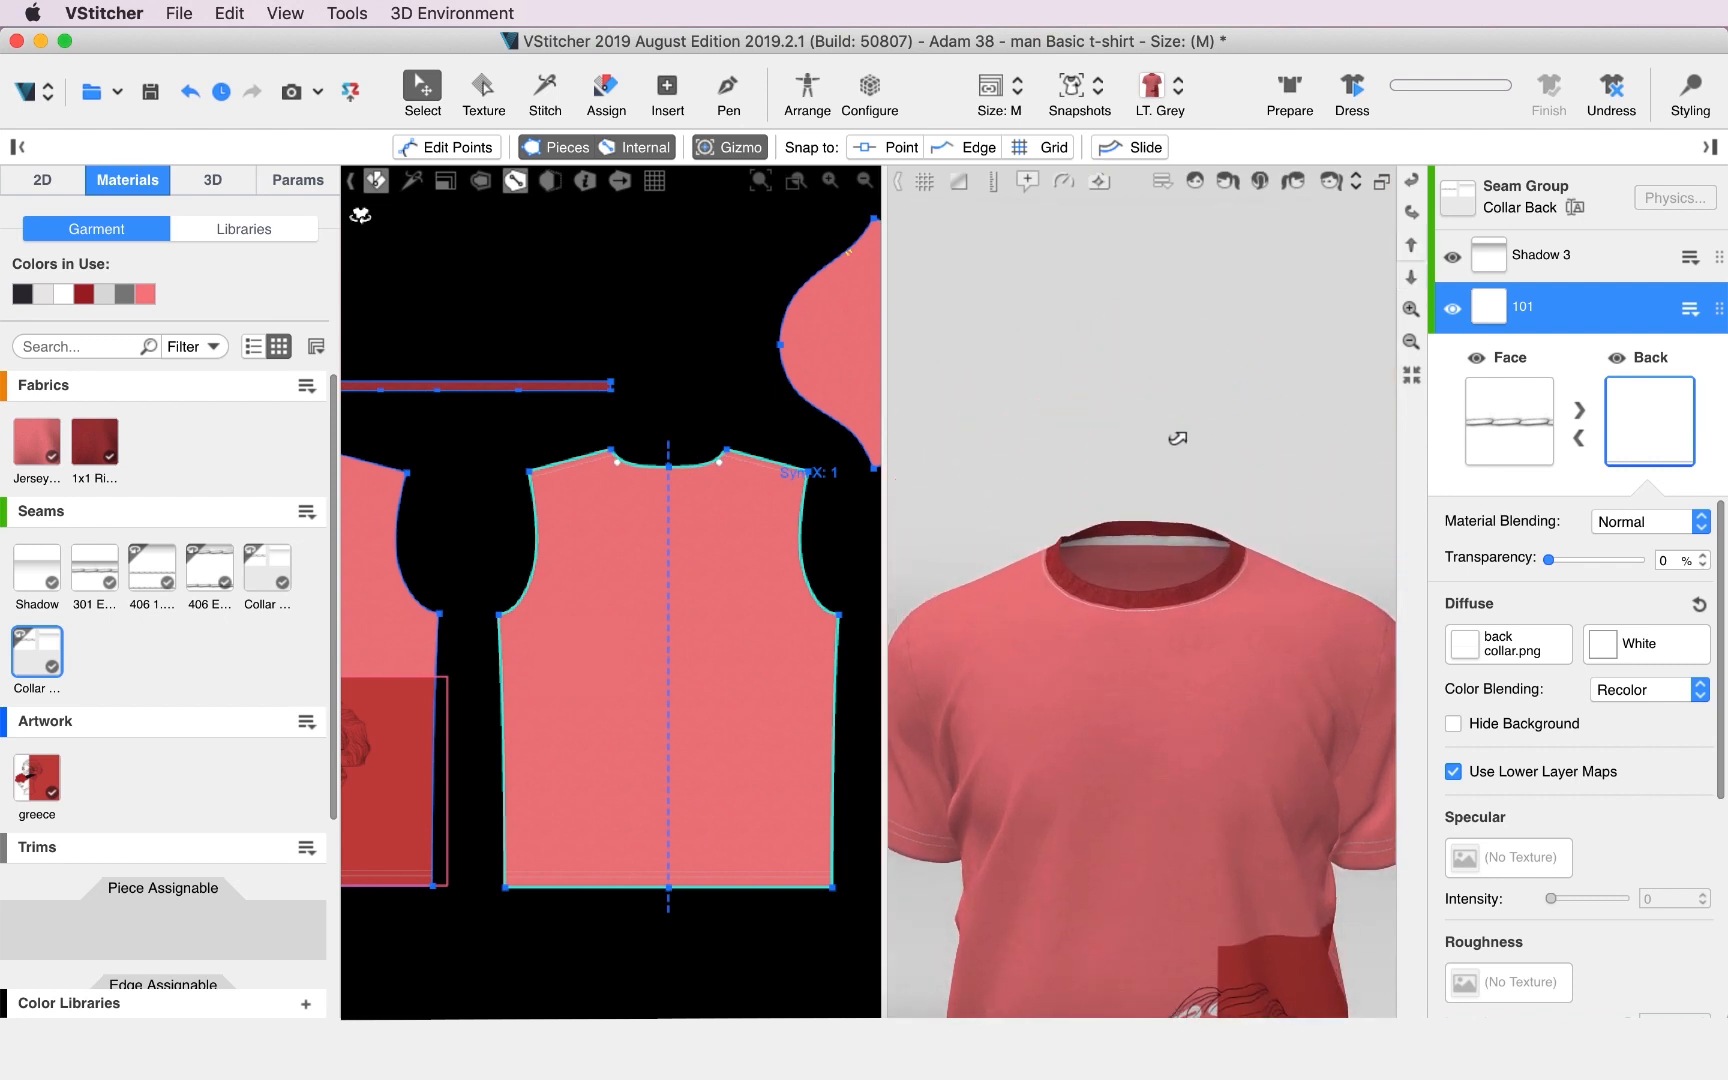
pyautogui.scroll(3, 1185, 540)
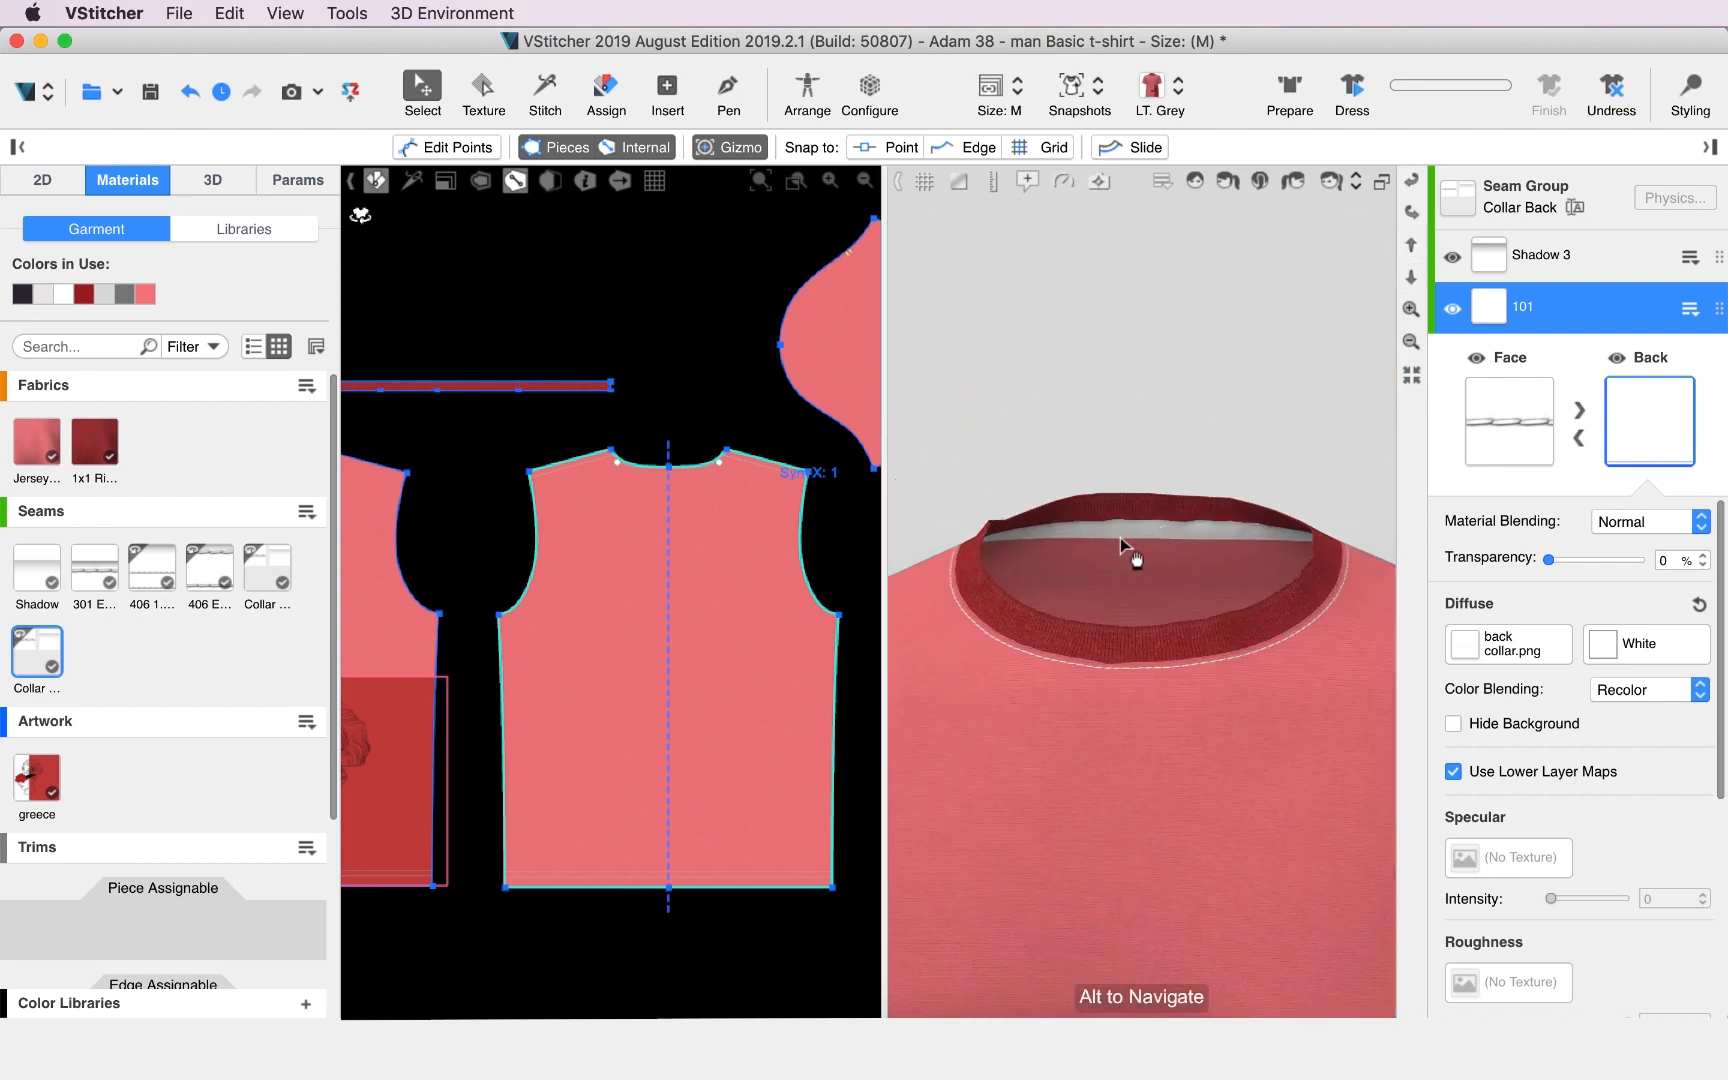
pyautogui.scroll(-3, 1125, 545)
pyautogui.scroll(2, 735, 487)
pyautogui.scroll(3, 730, 500)
pyautogui.rightClick(663, 582)
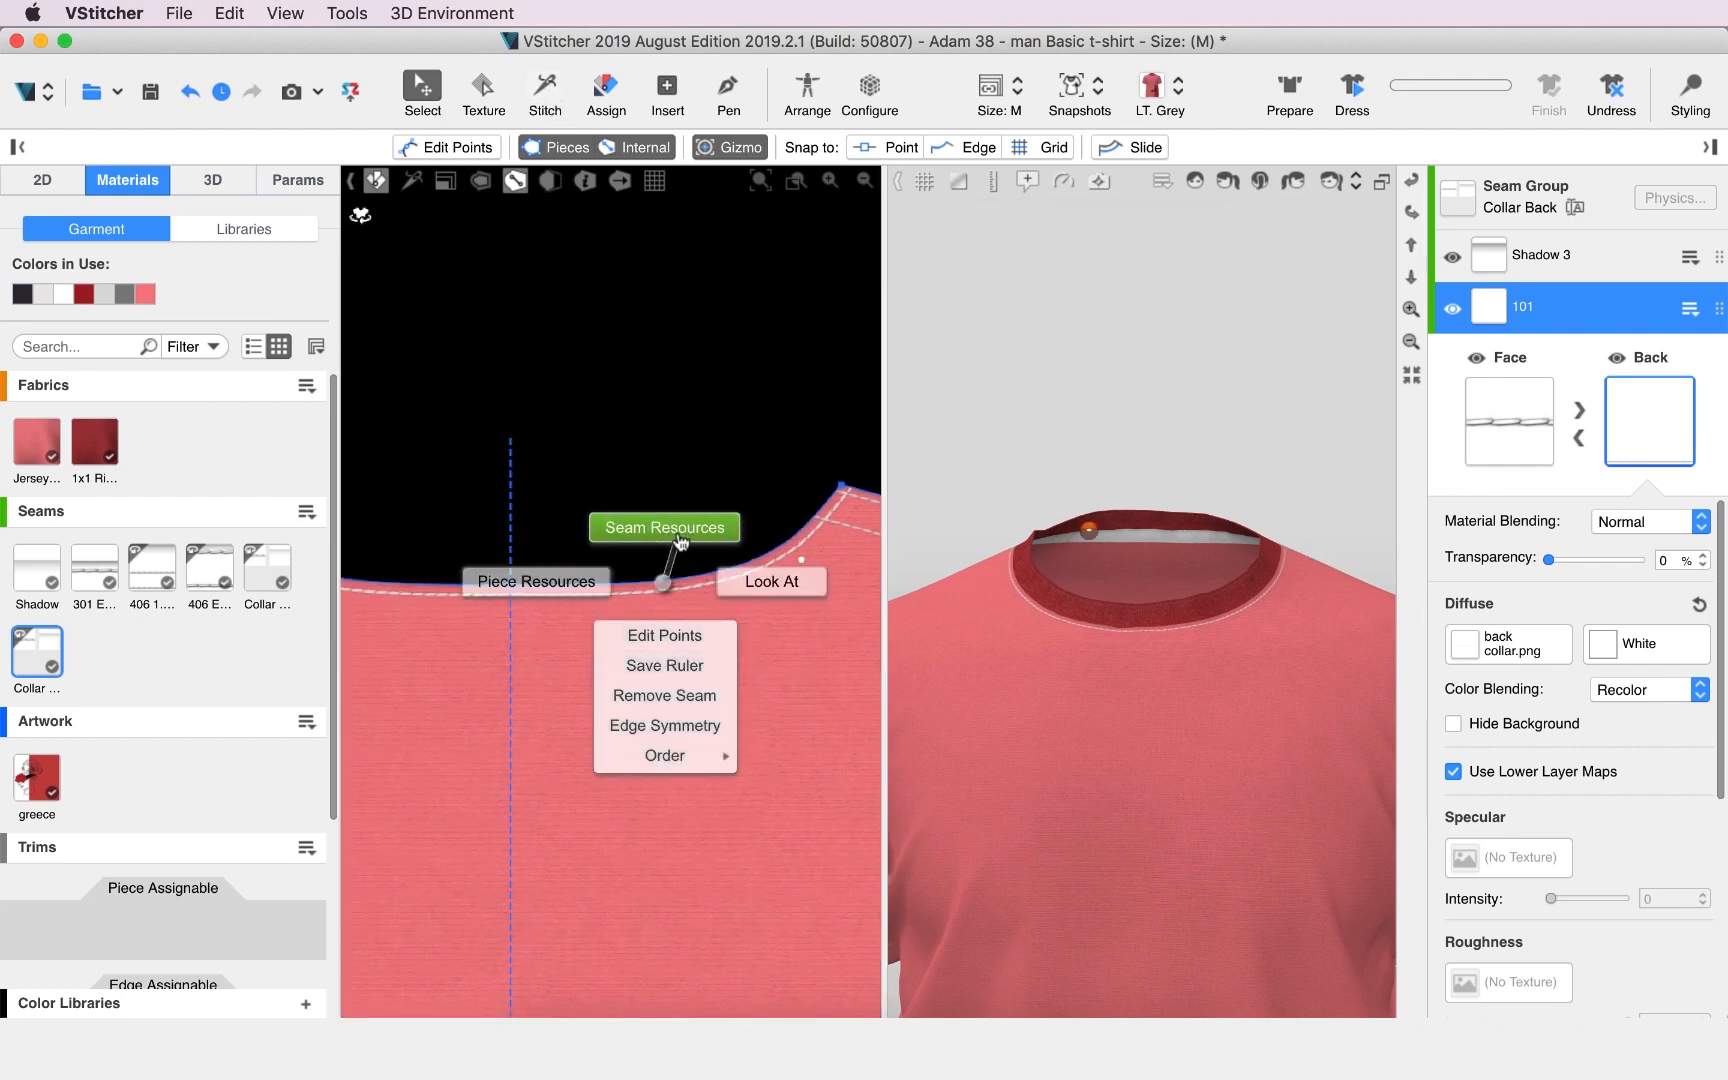
pyautogui.click(680, 541)
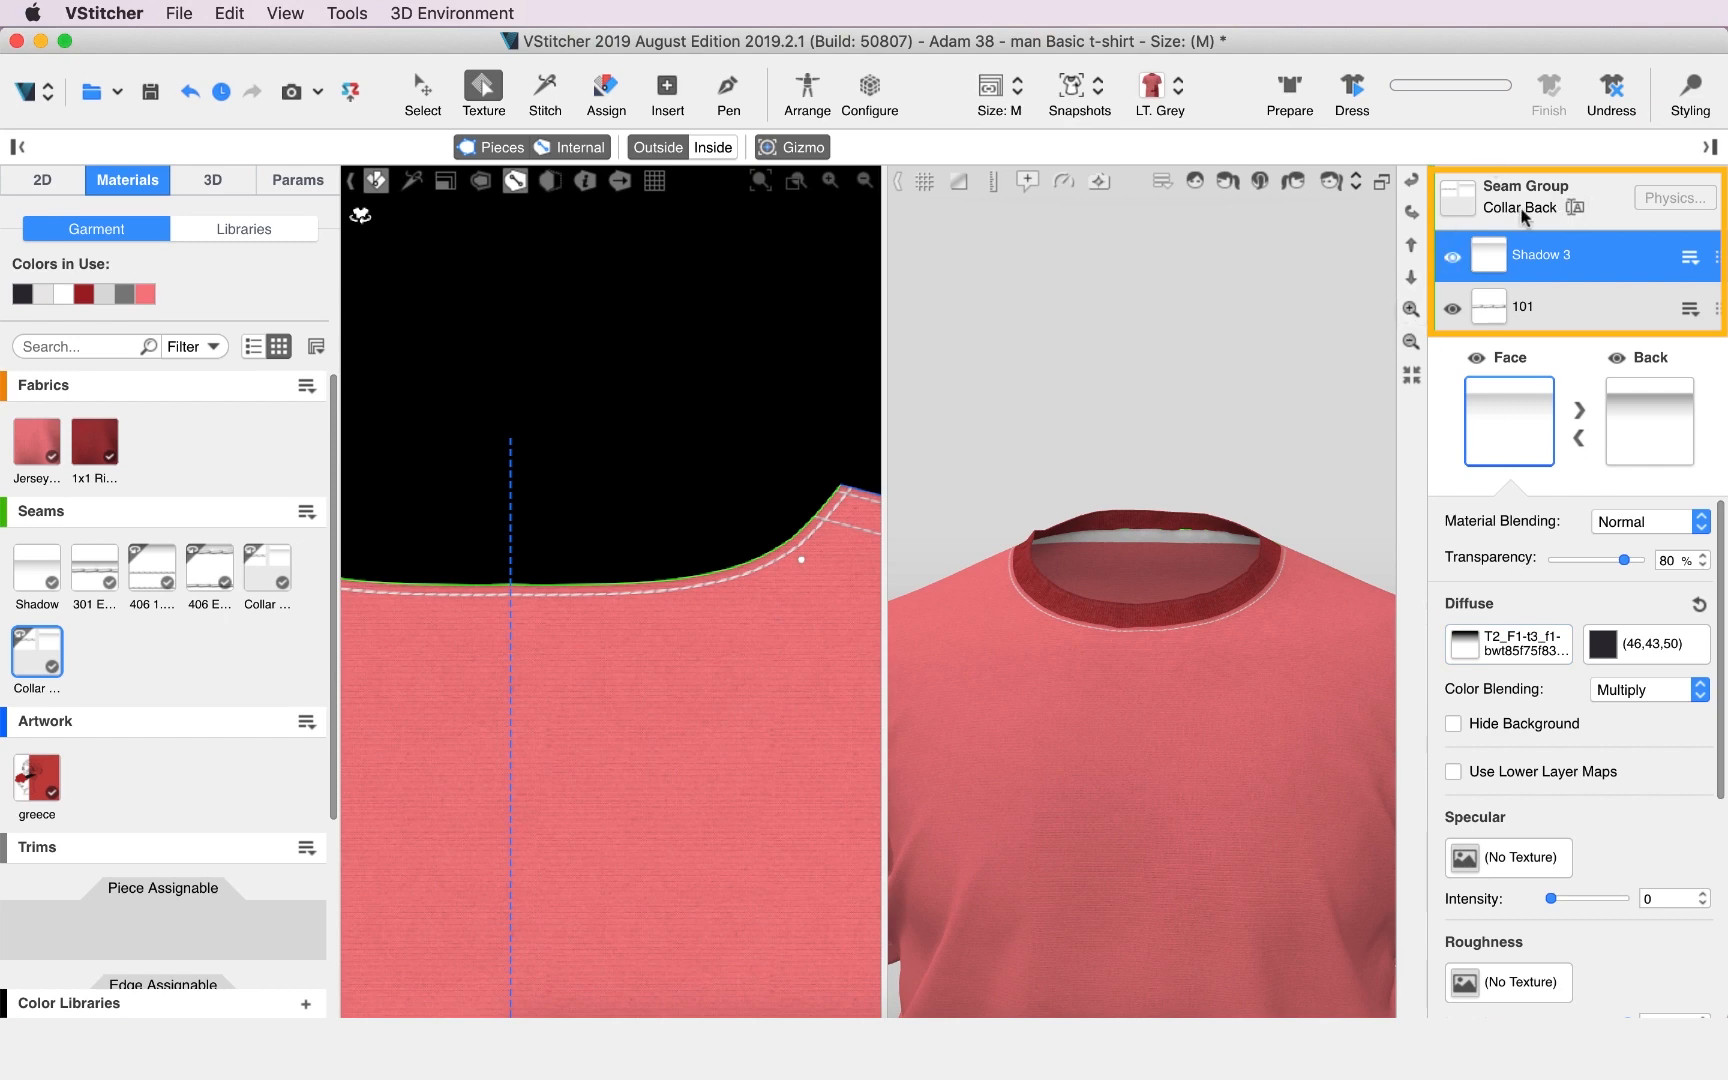
pyautogui.click(1537, 293)
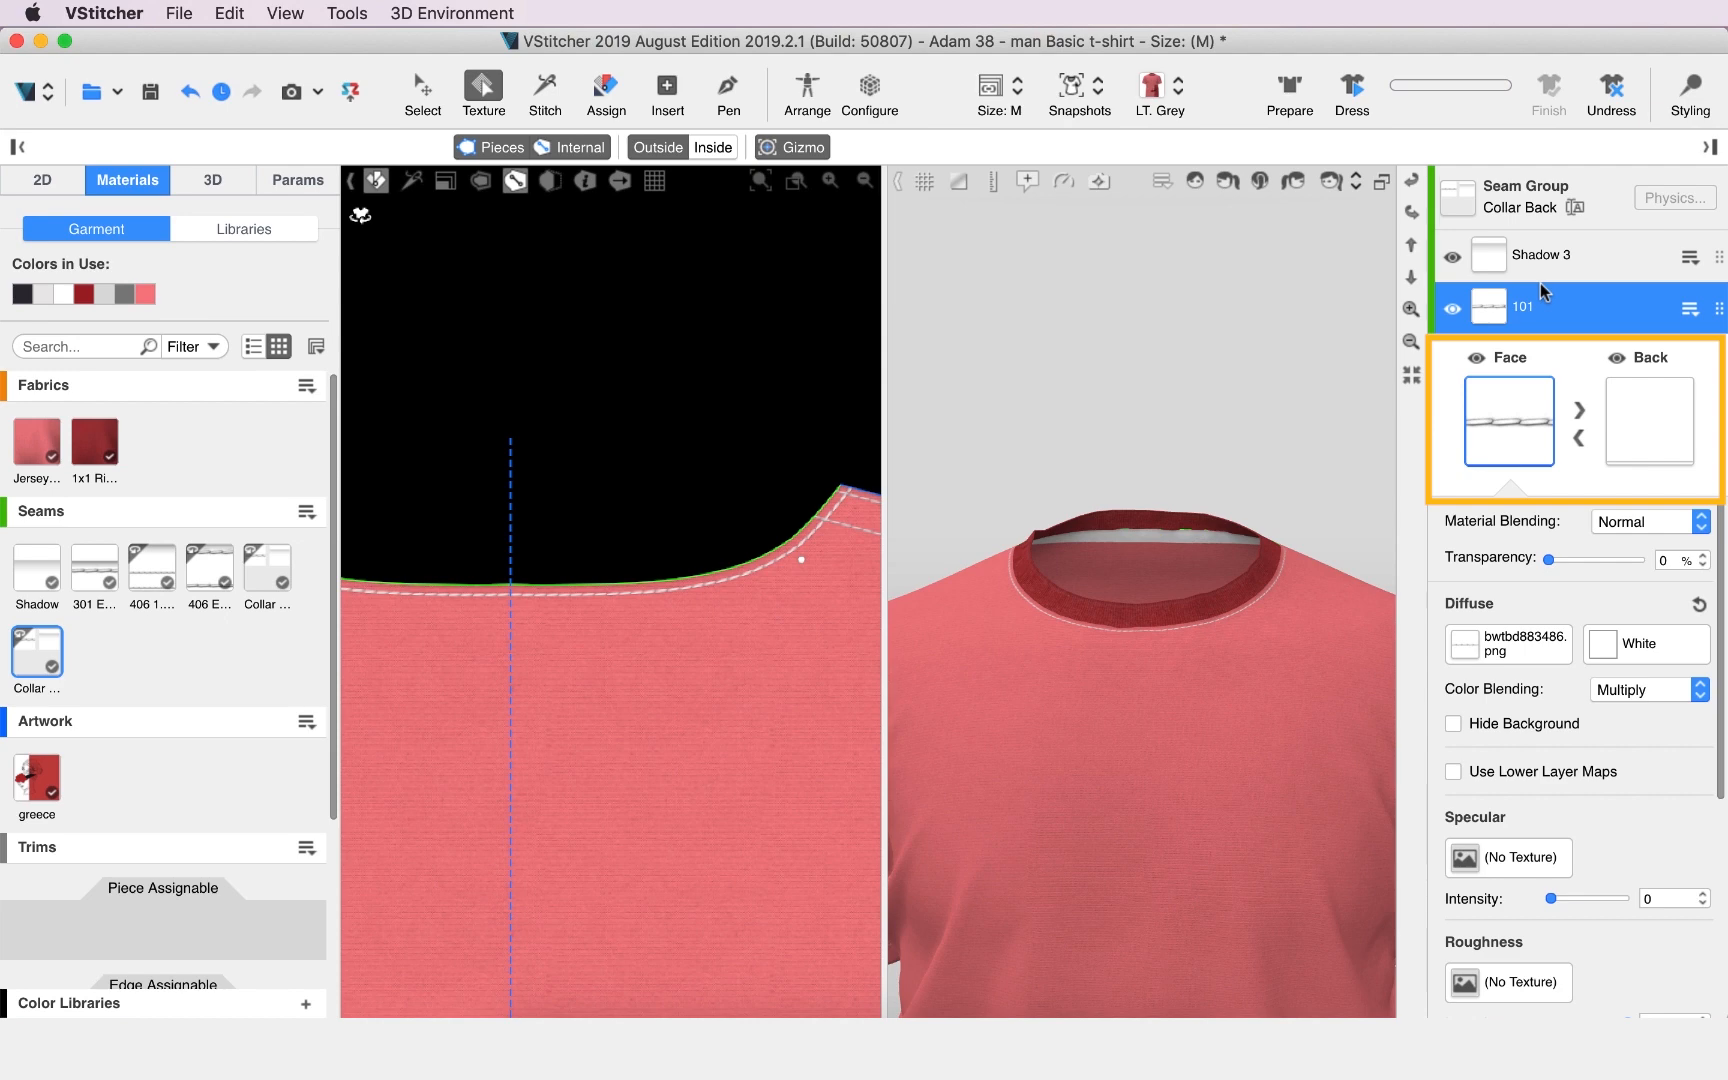
pyautogui.click(1636, 413)
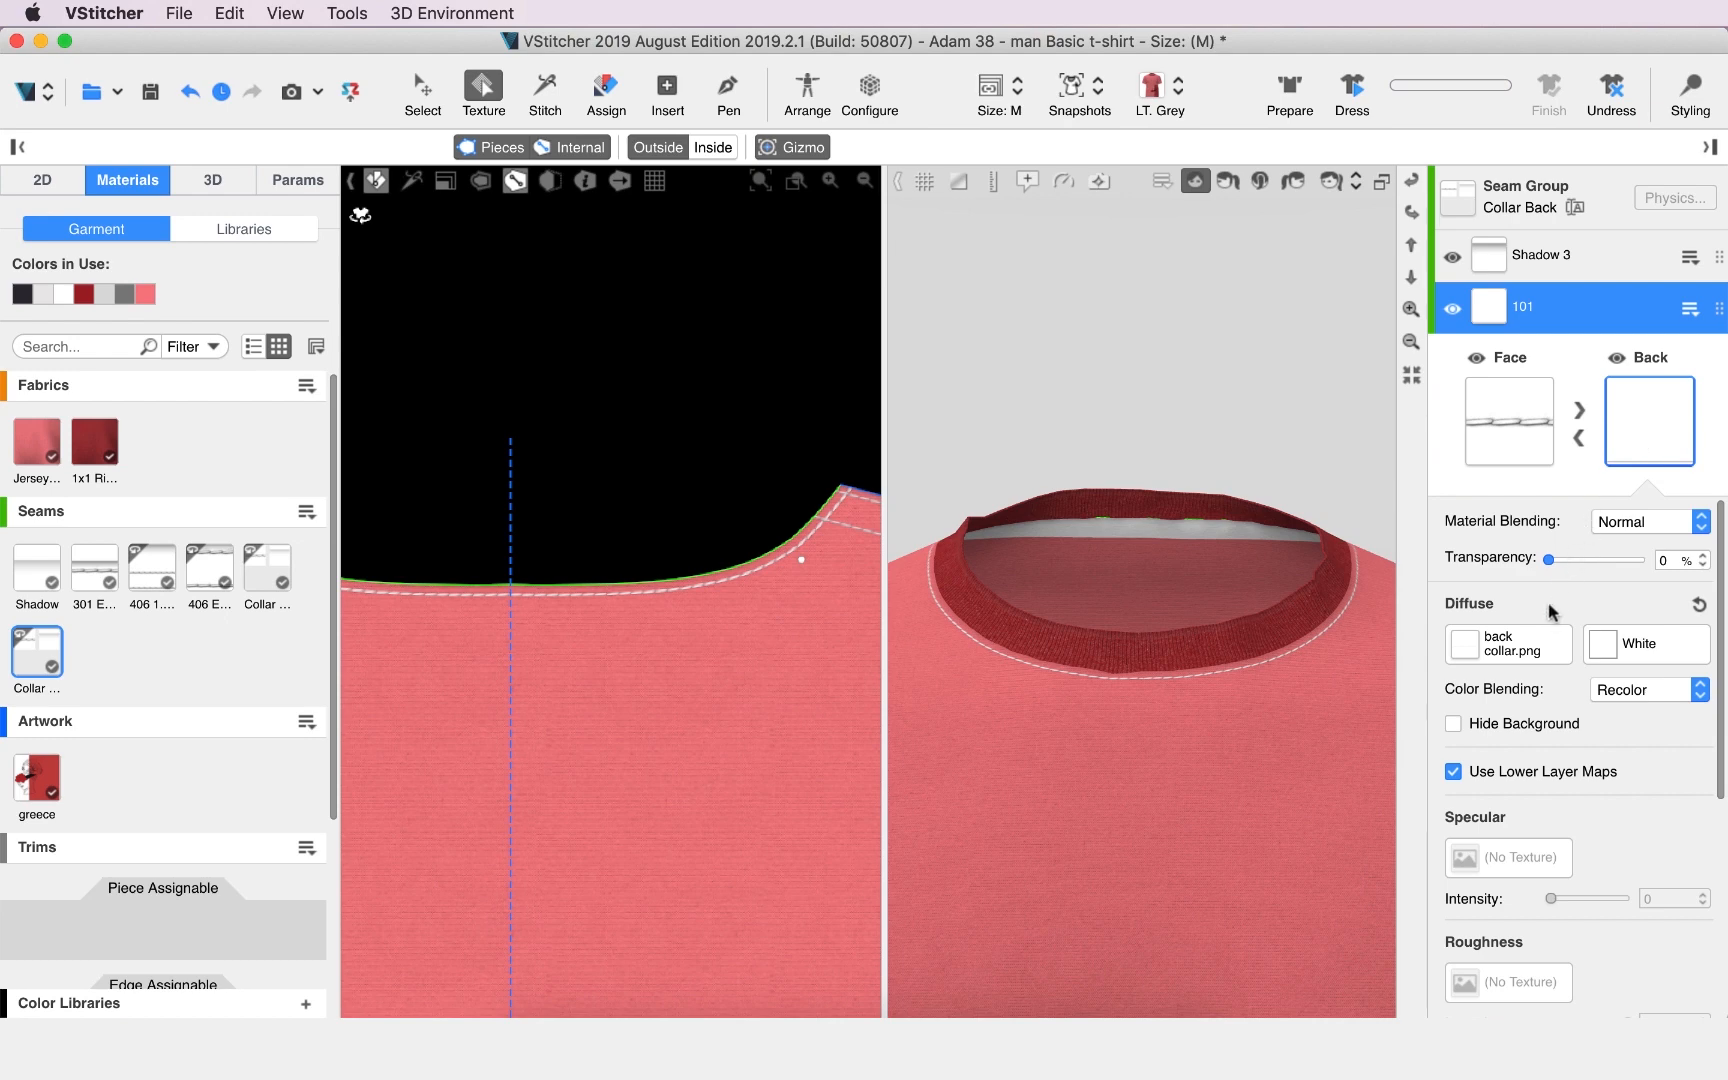
pyautogui.click(1602, 648)
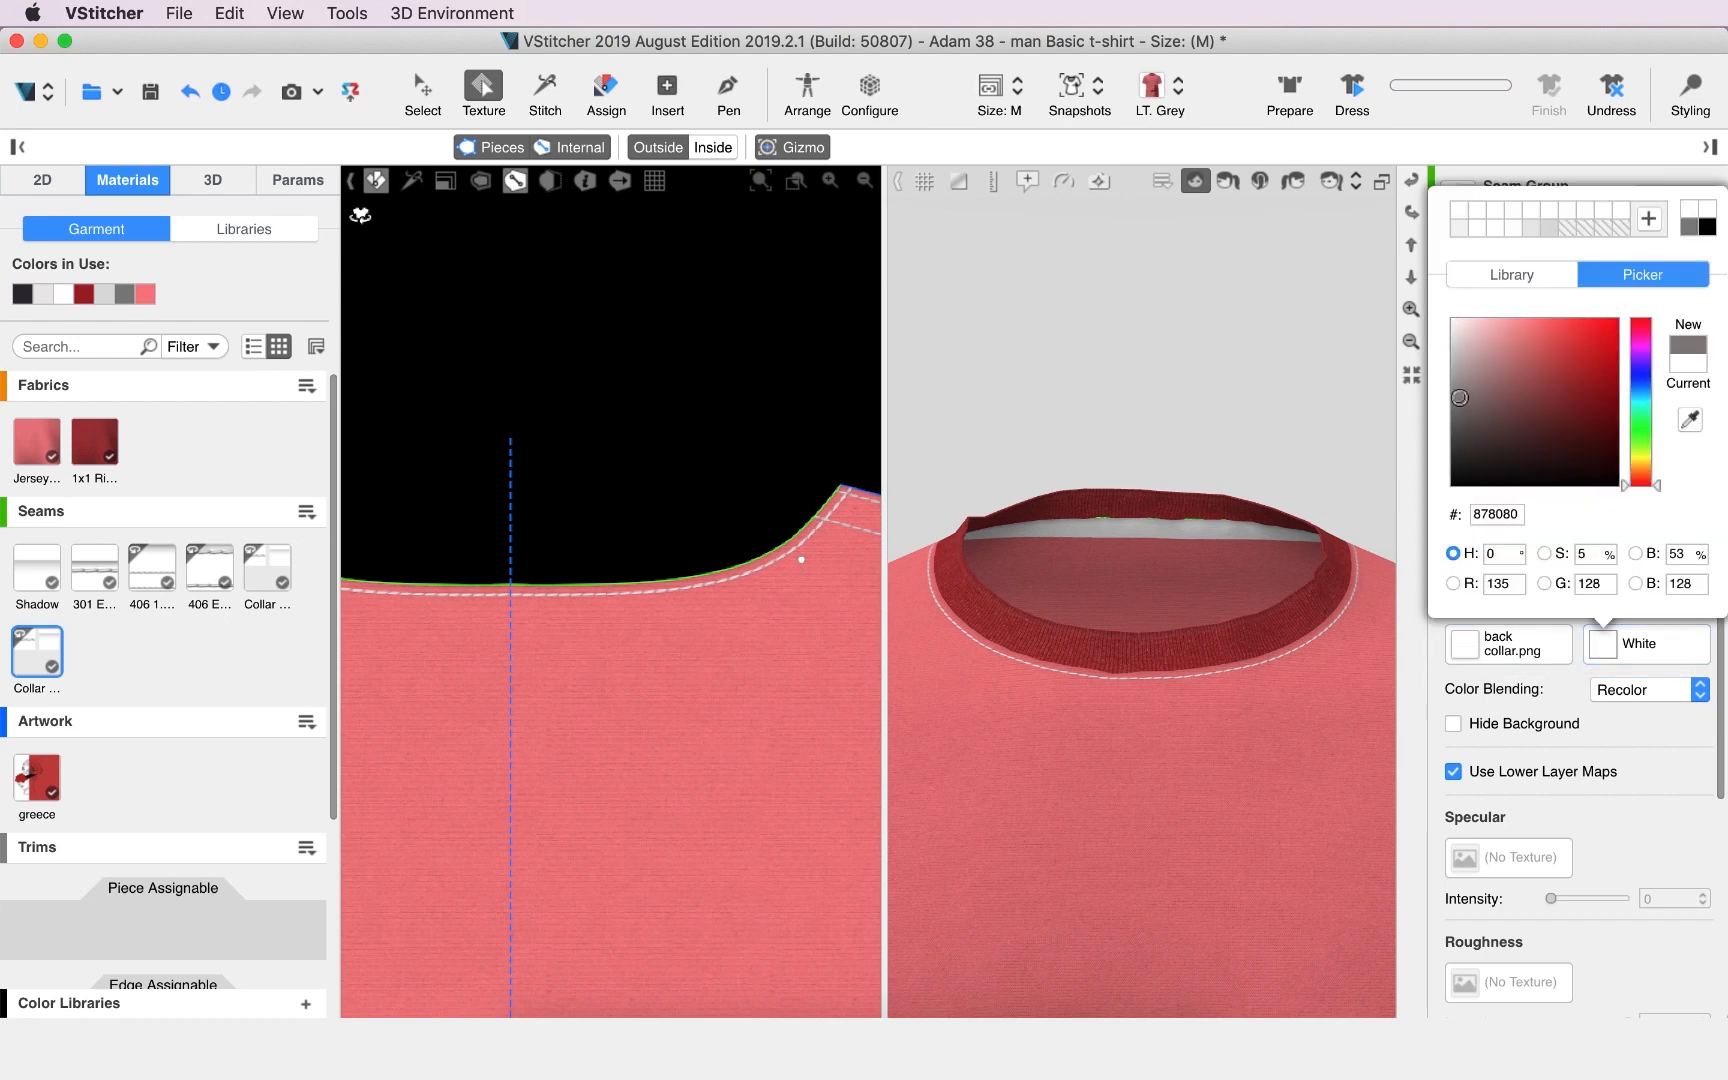
pyautogui.click(1487, 426)
pyautogui.press('Escape')
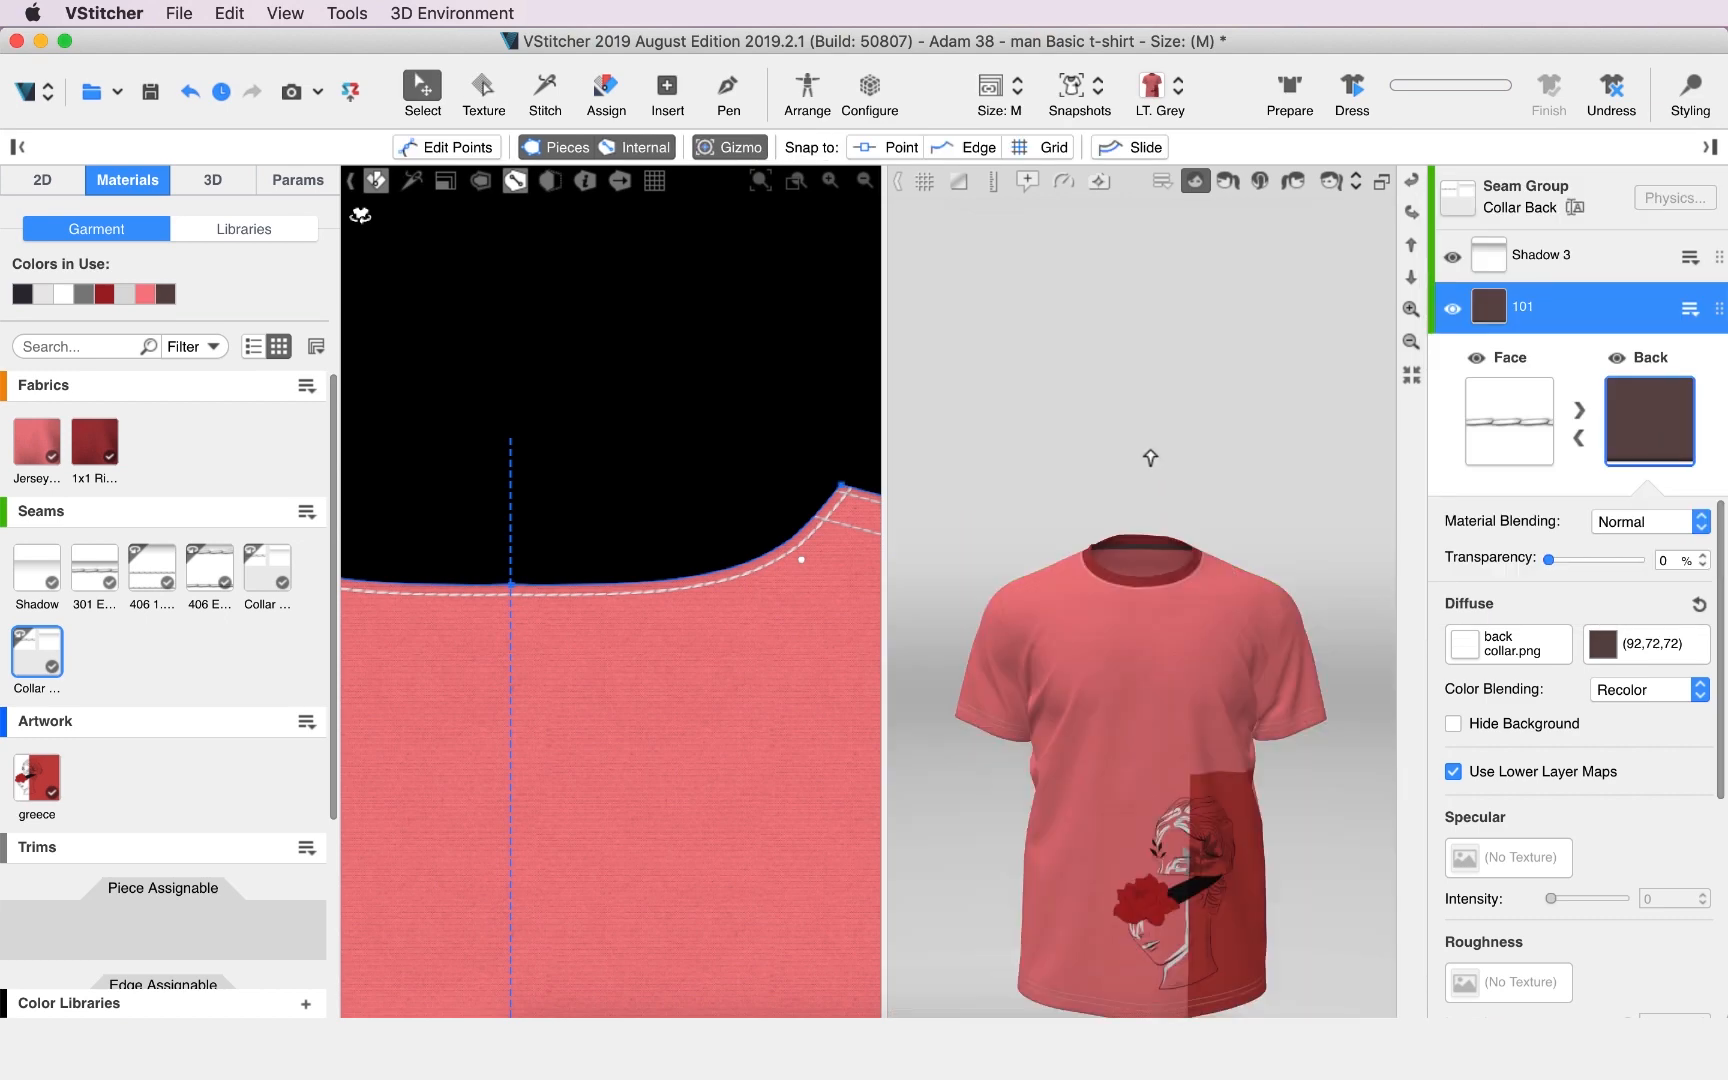
# Show the avatar again in the 3D view.
pyautogui.rightClick(1131, 467)
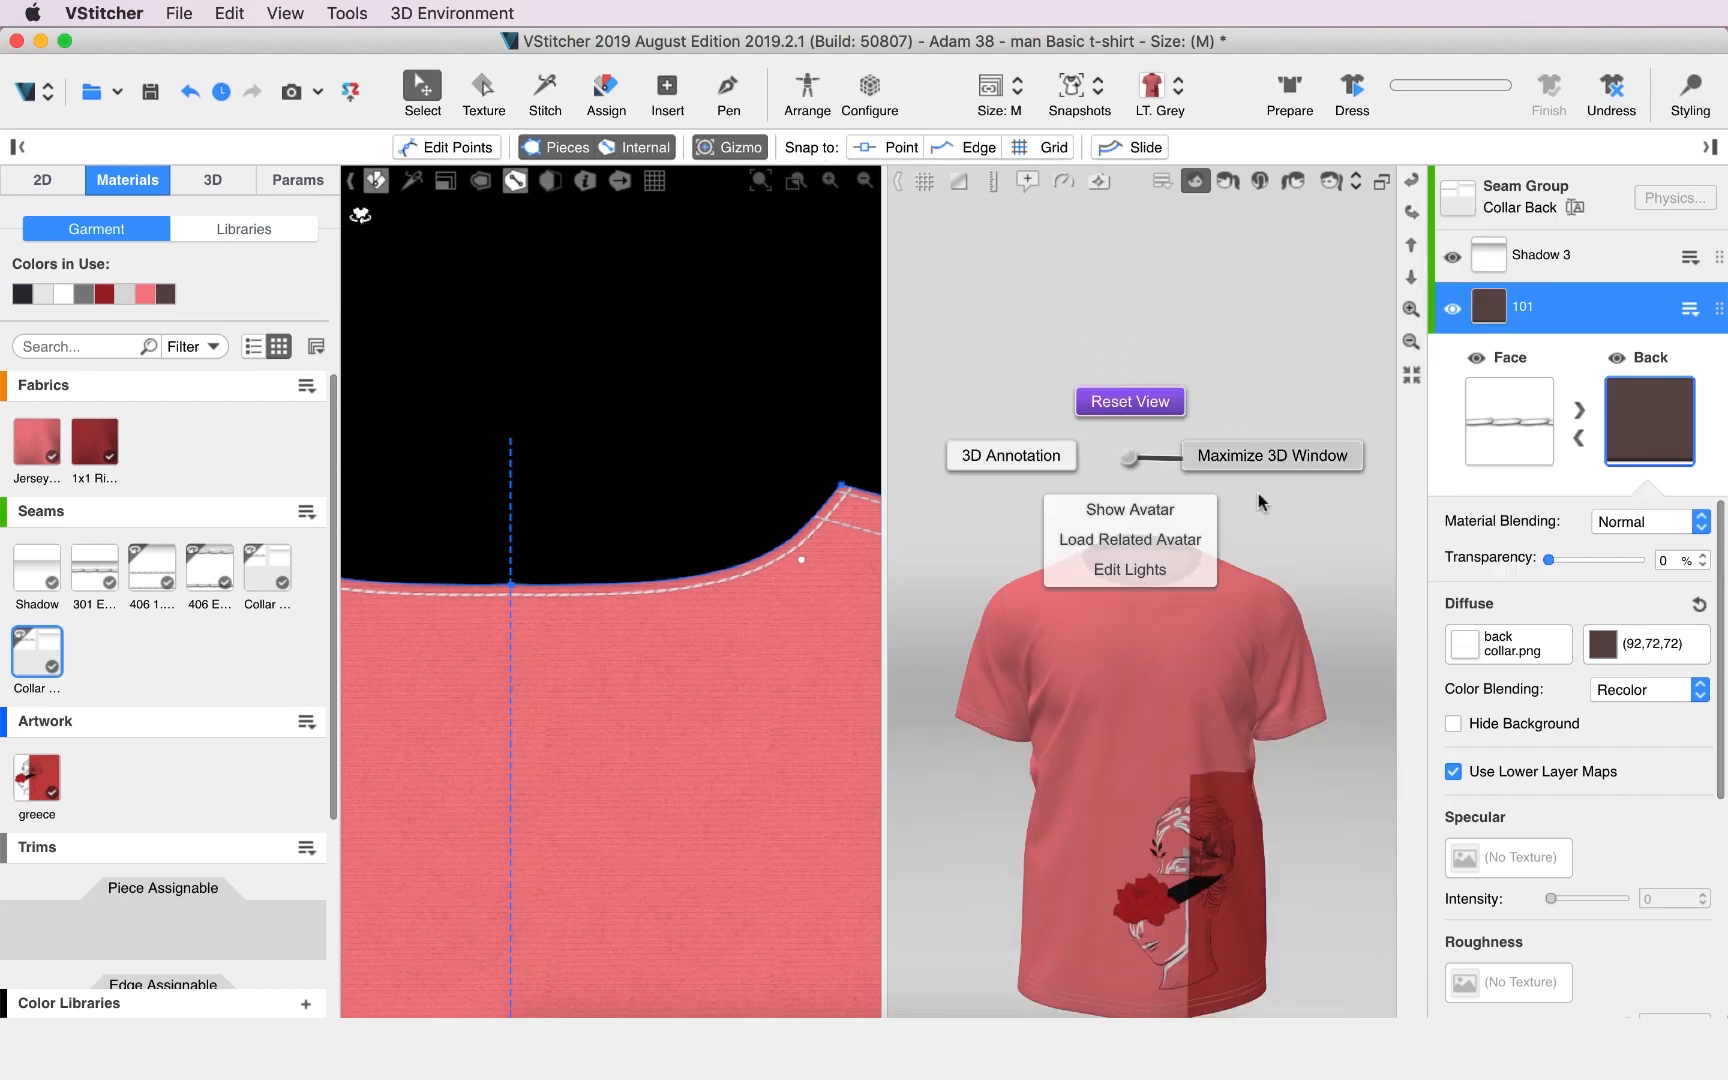
pyautogui.click(1169, 508)
pyautogui.scroll(-3, 1237, 595)
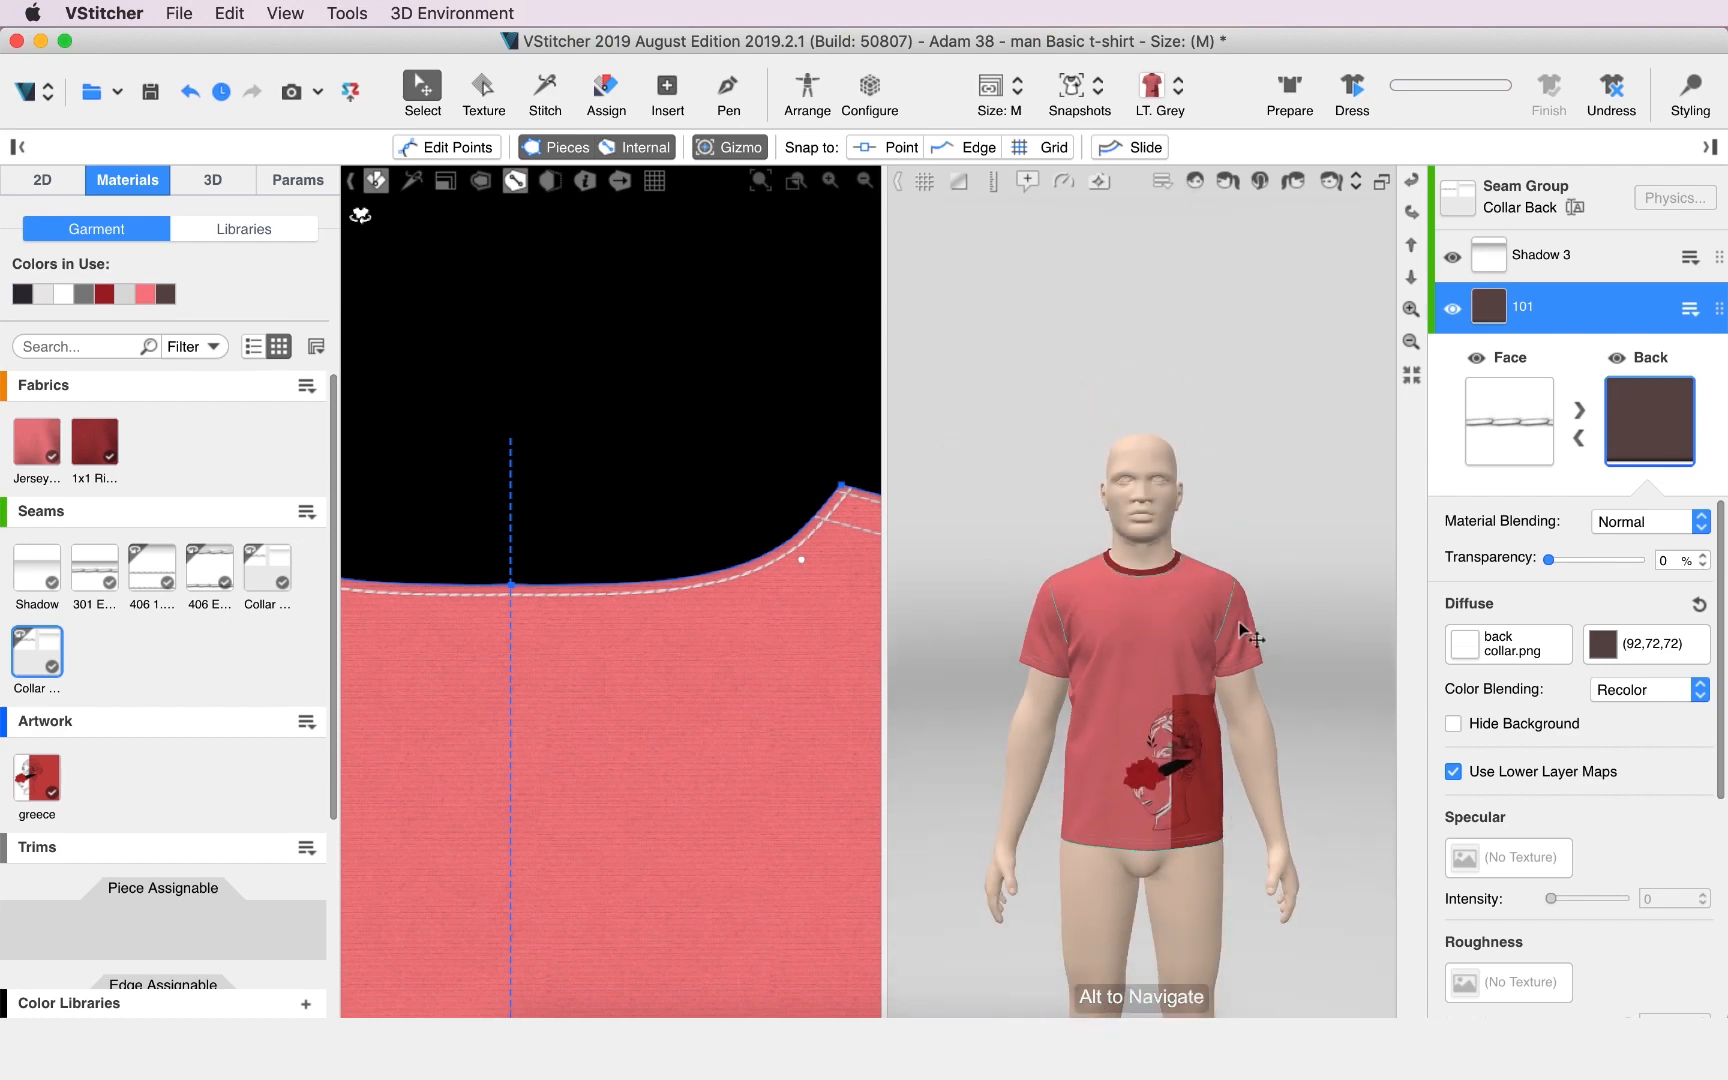
# Save the garment as a new file named man Basic t-shirt pink.
pyautogui.click(178, 13)
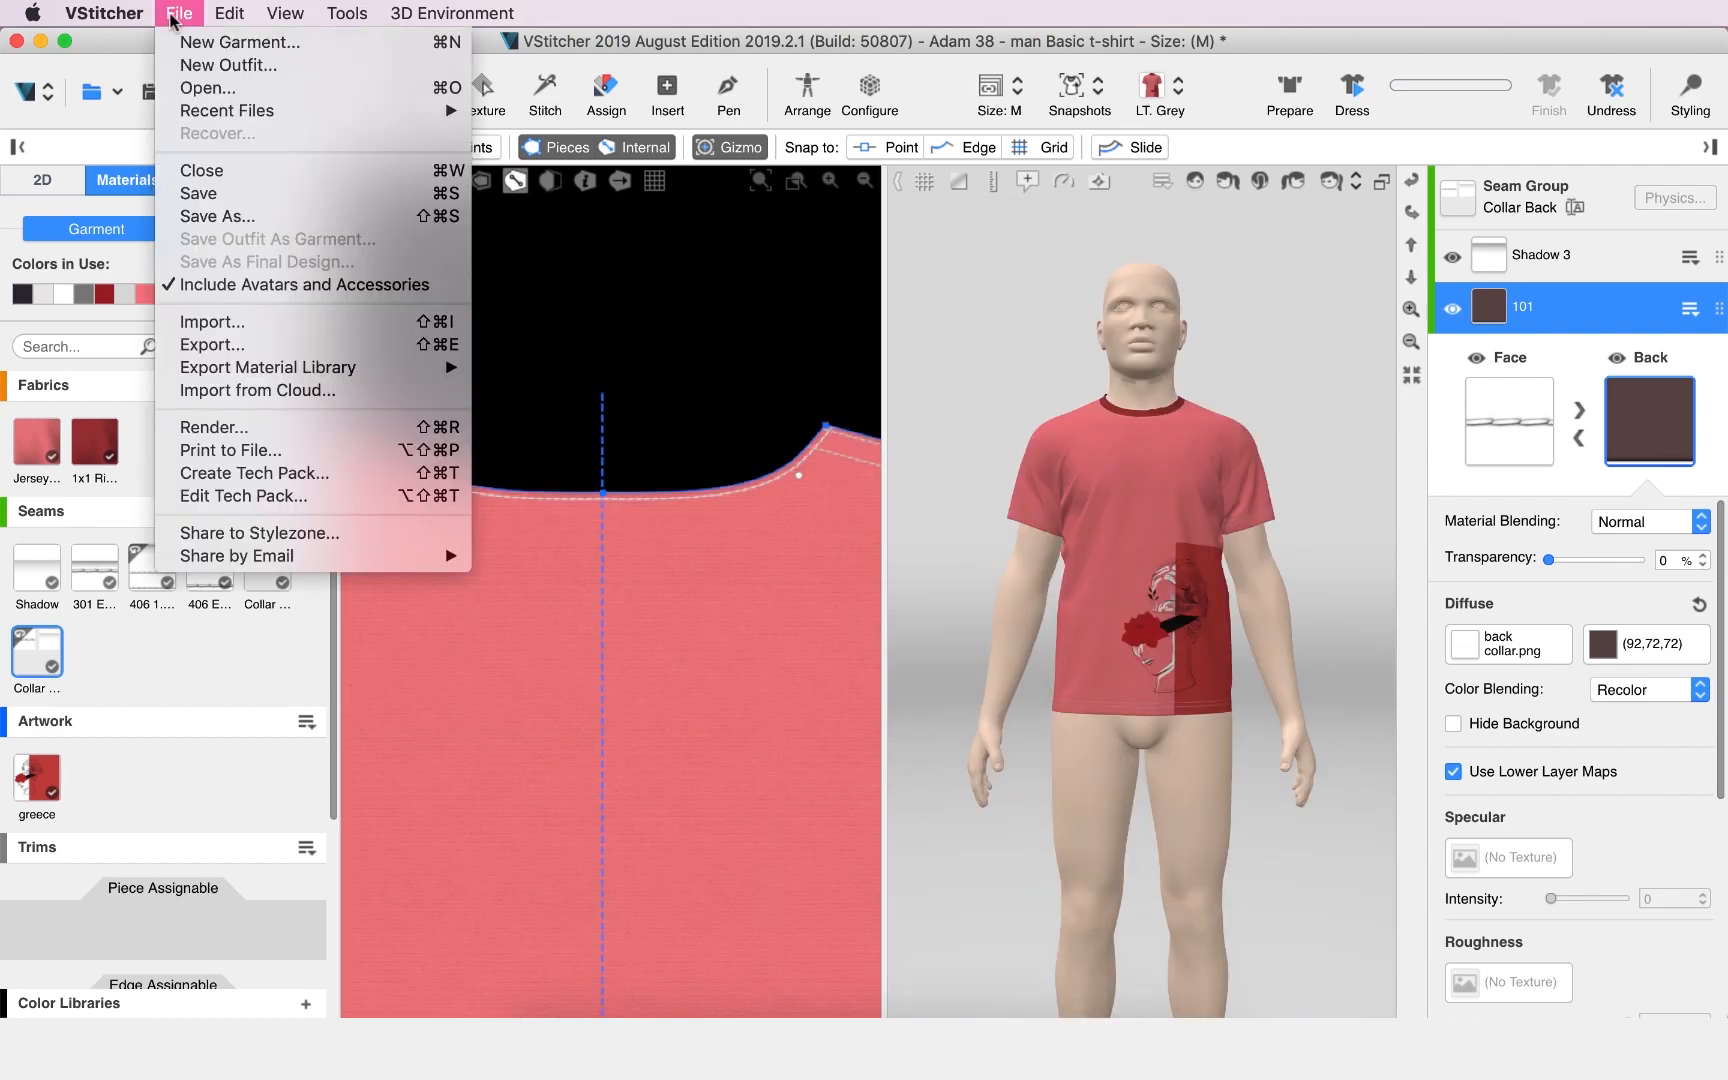
pyautogui.click(216, 216)
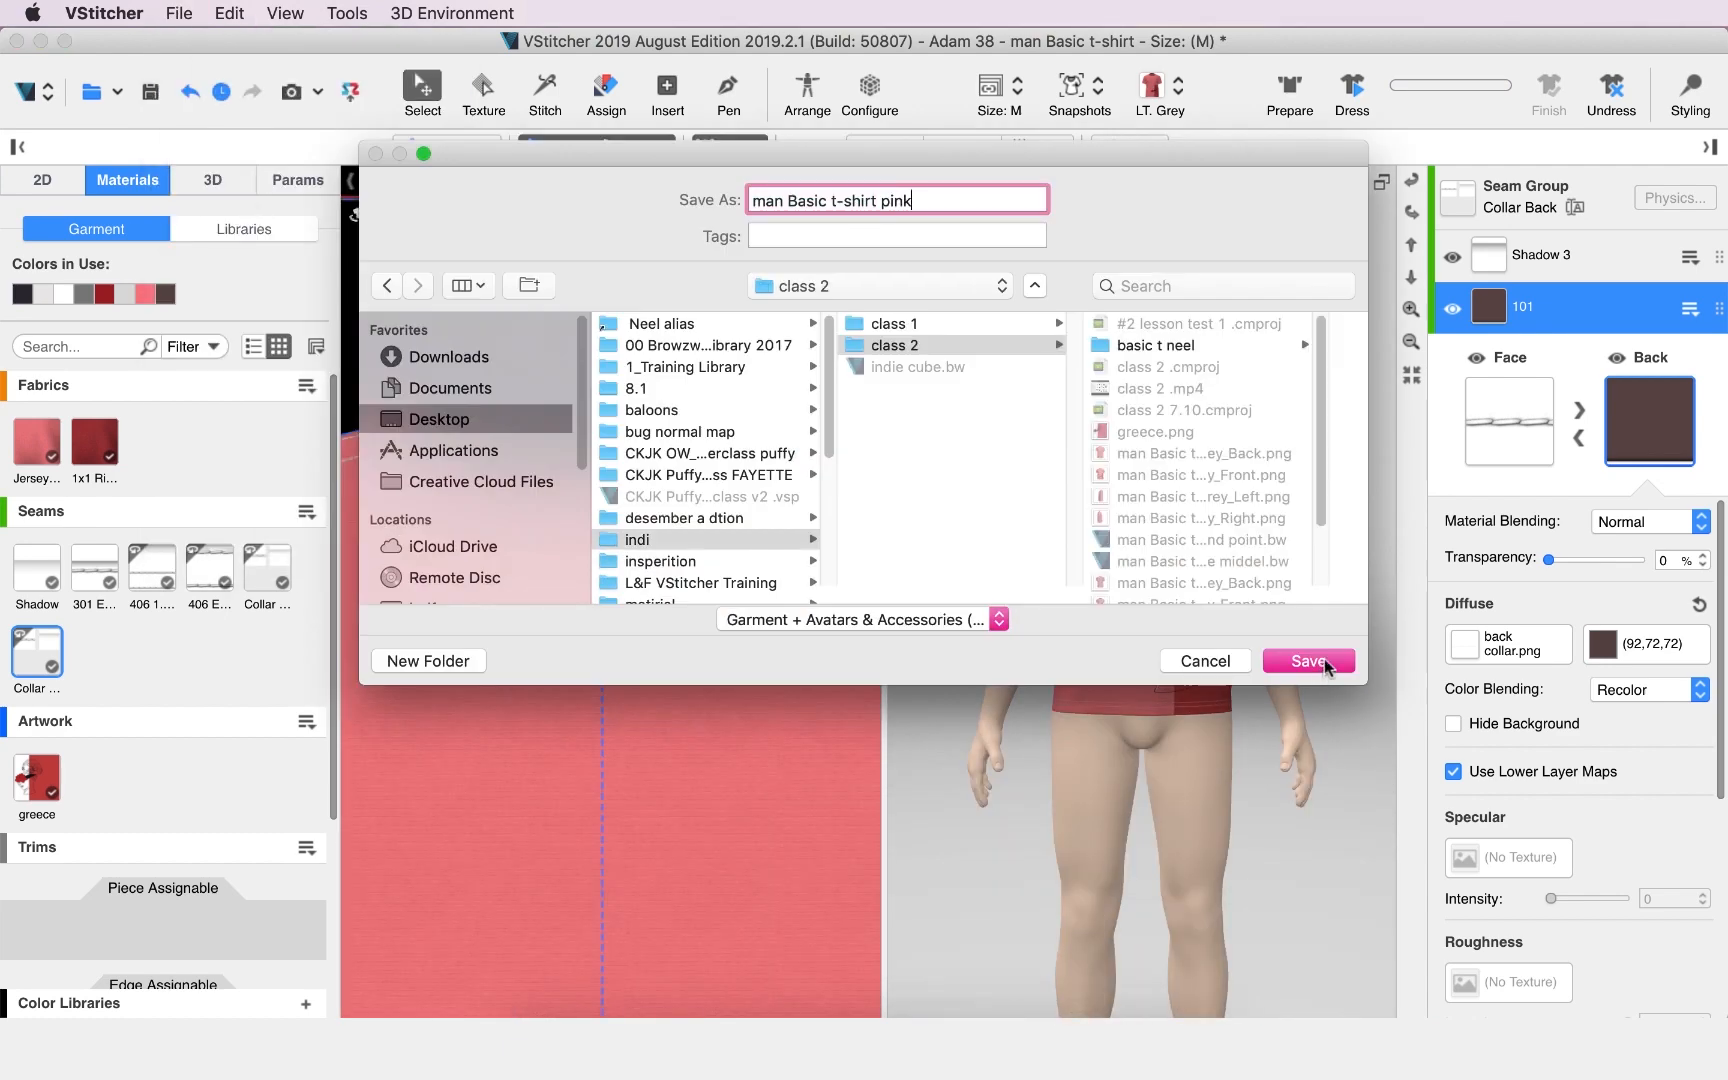
pyautogui.click(1307, 661)
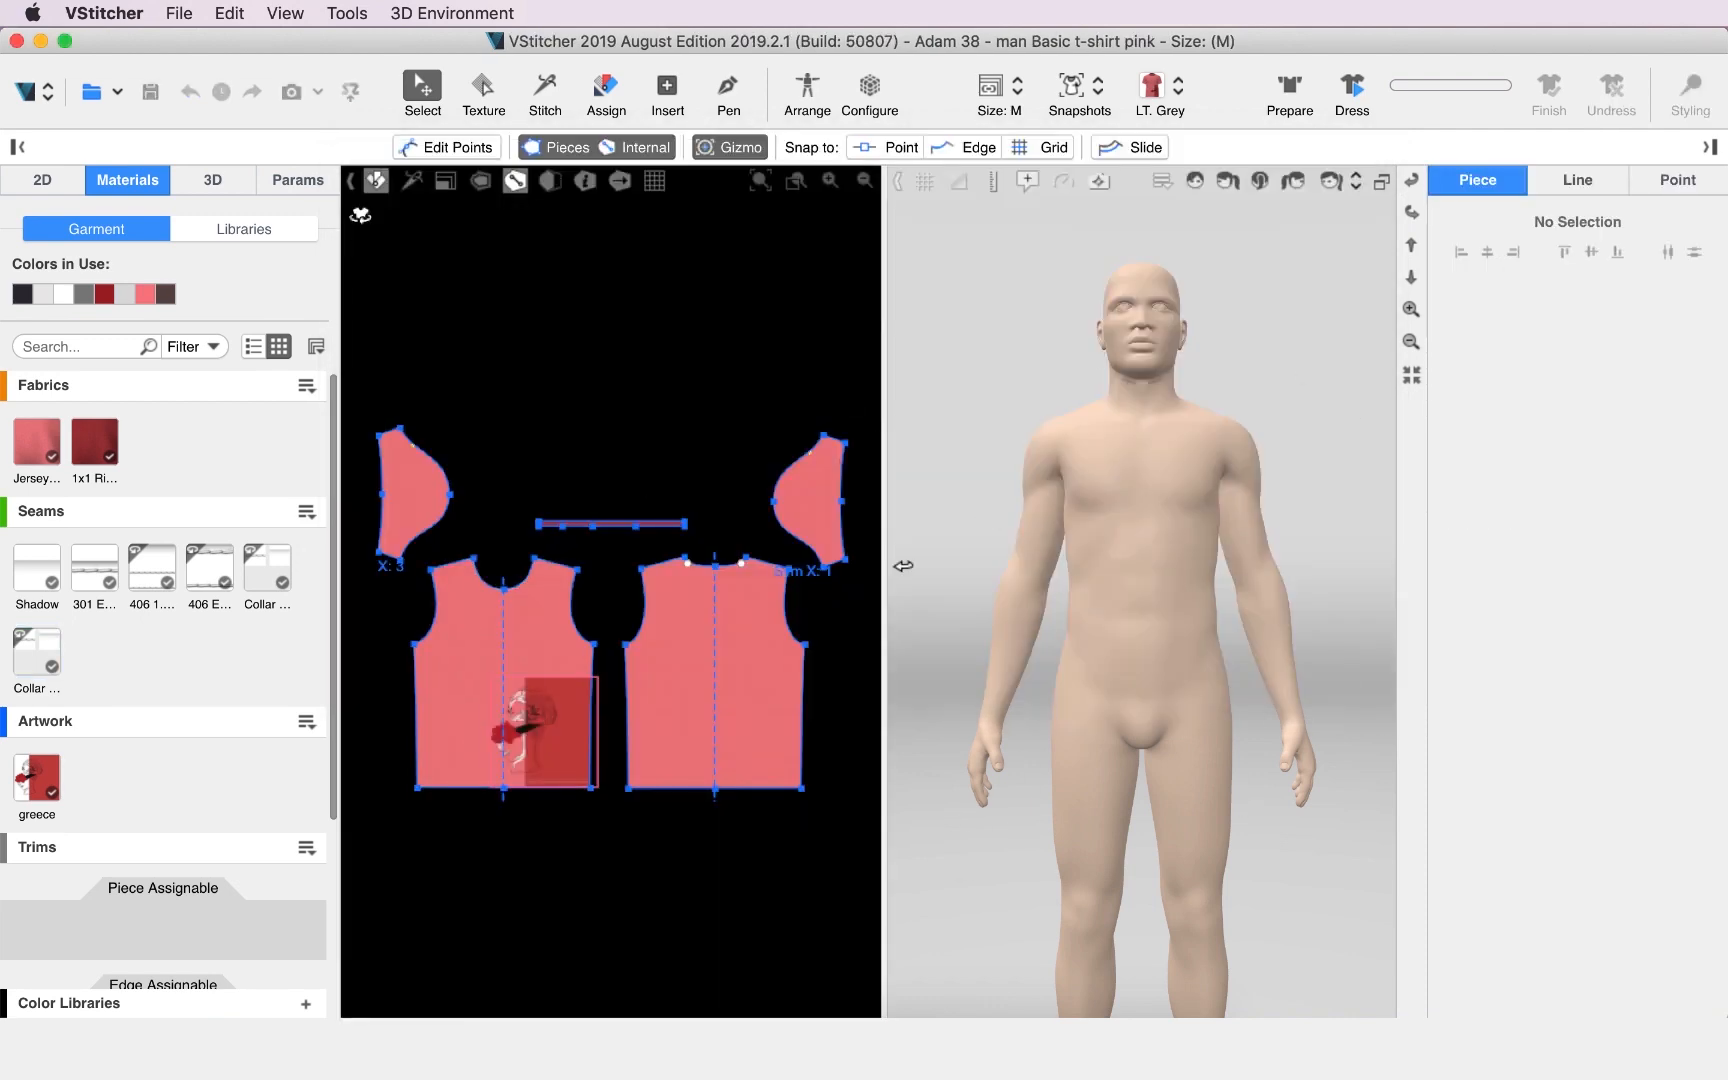
# Restore the first snapshot to dress the avatar and open the Render dialog.
pyautogui.click(1092, 88)
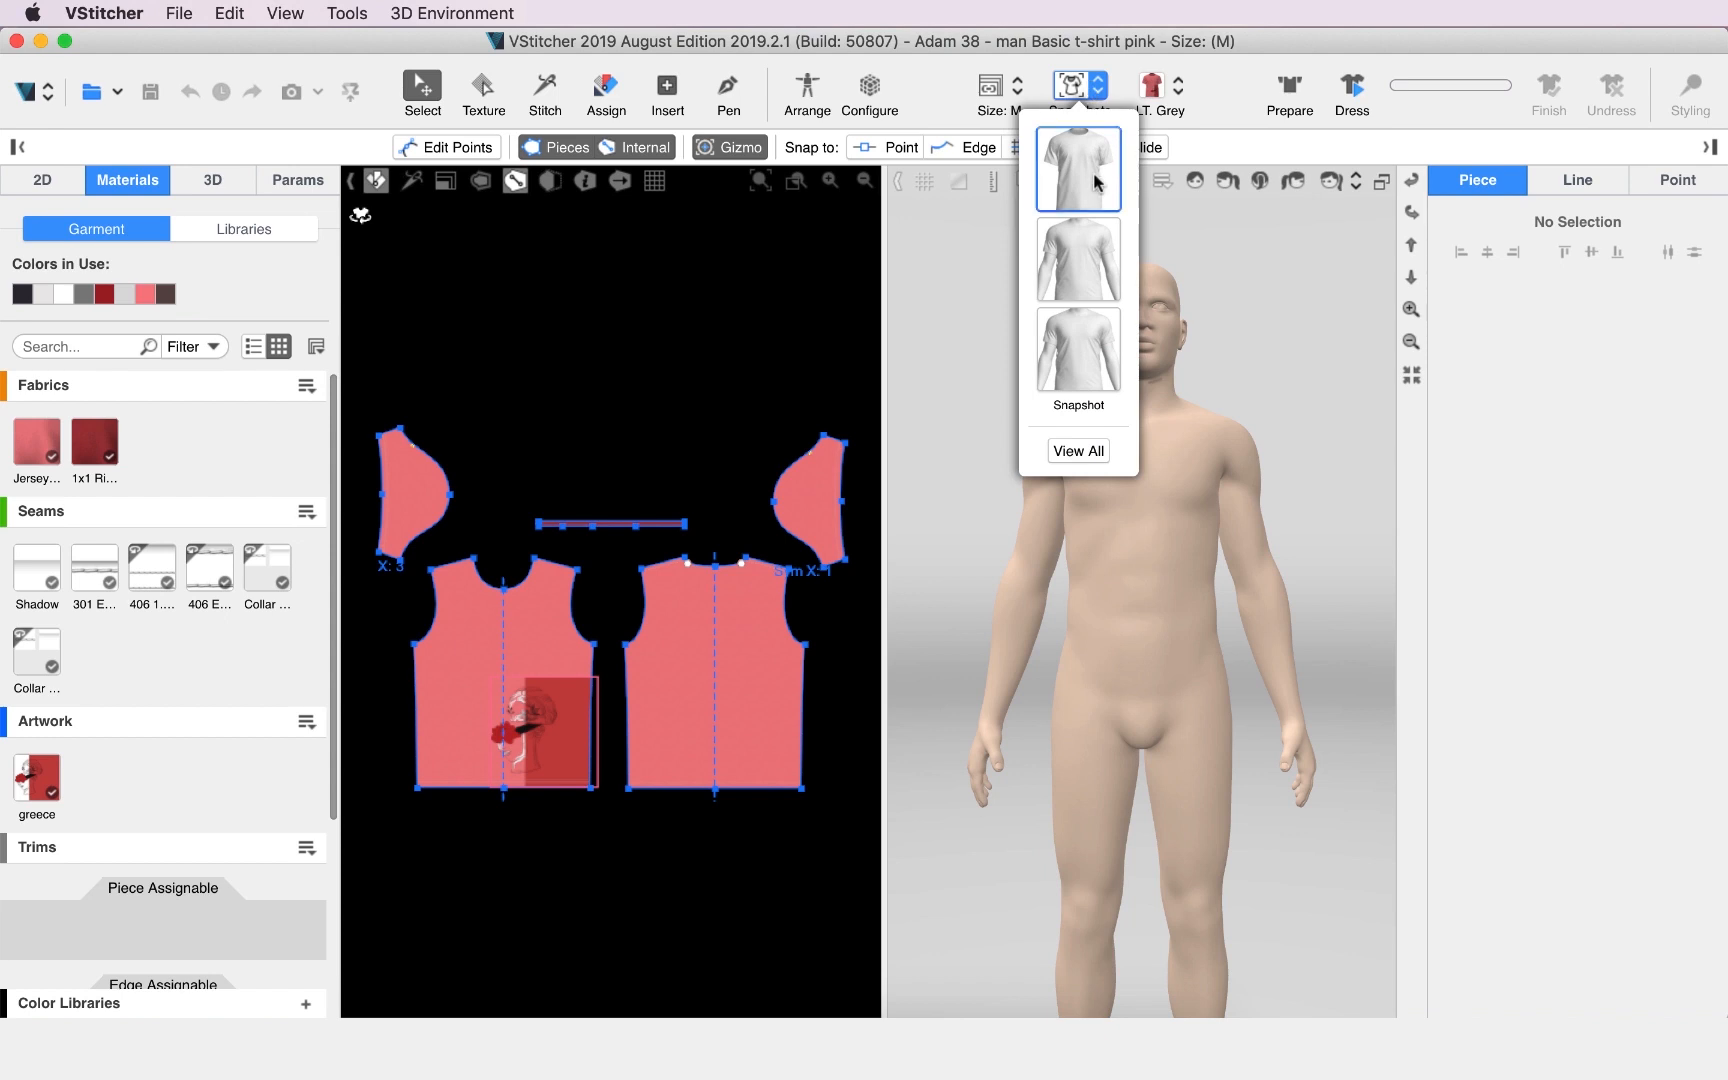
pyautogui.click(1097, 183)
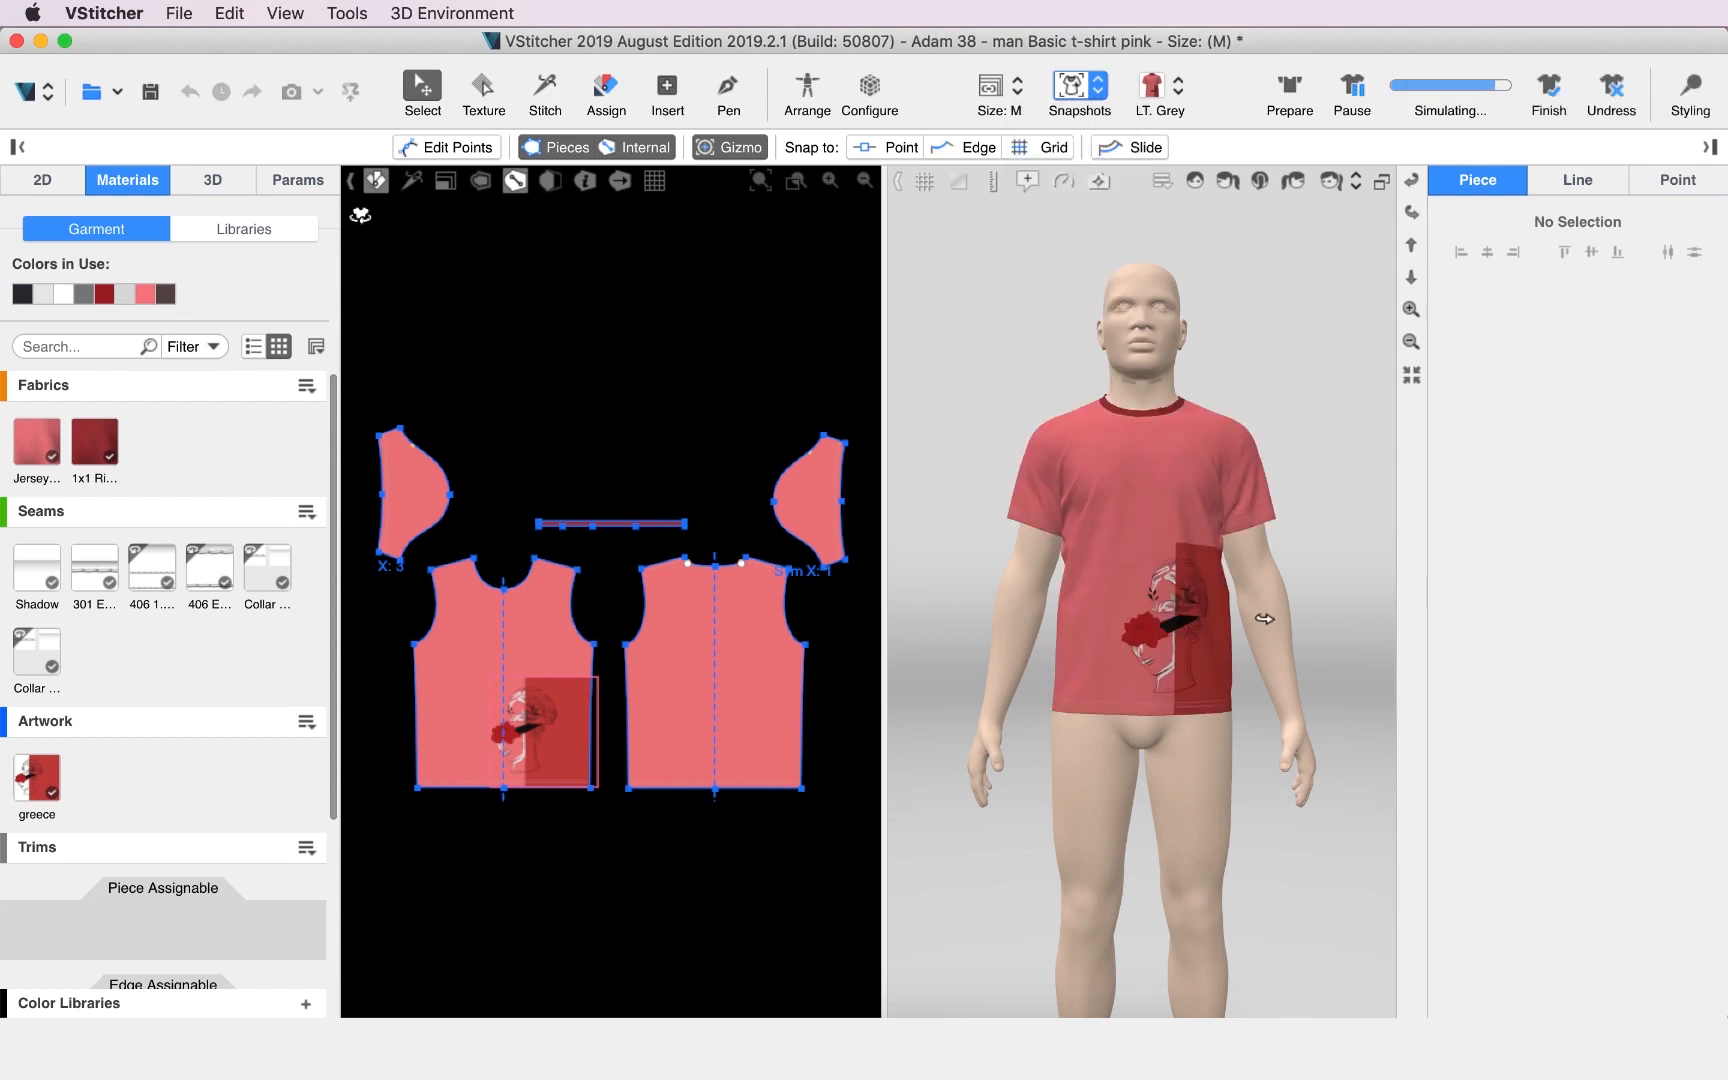
pyautogui.click(291, 93)
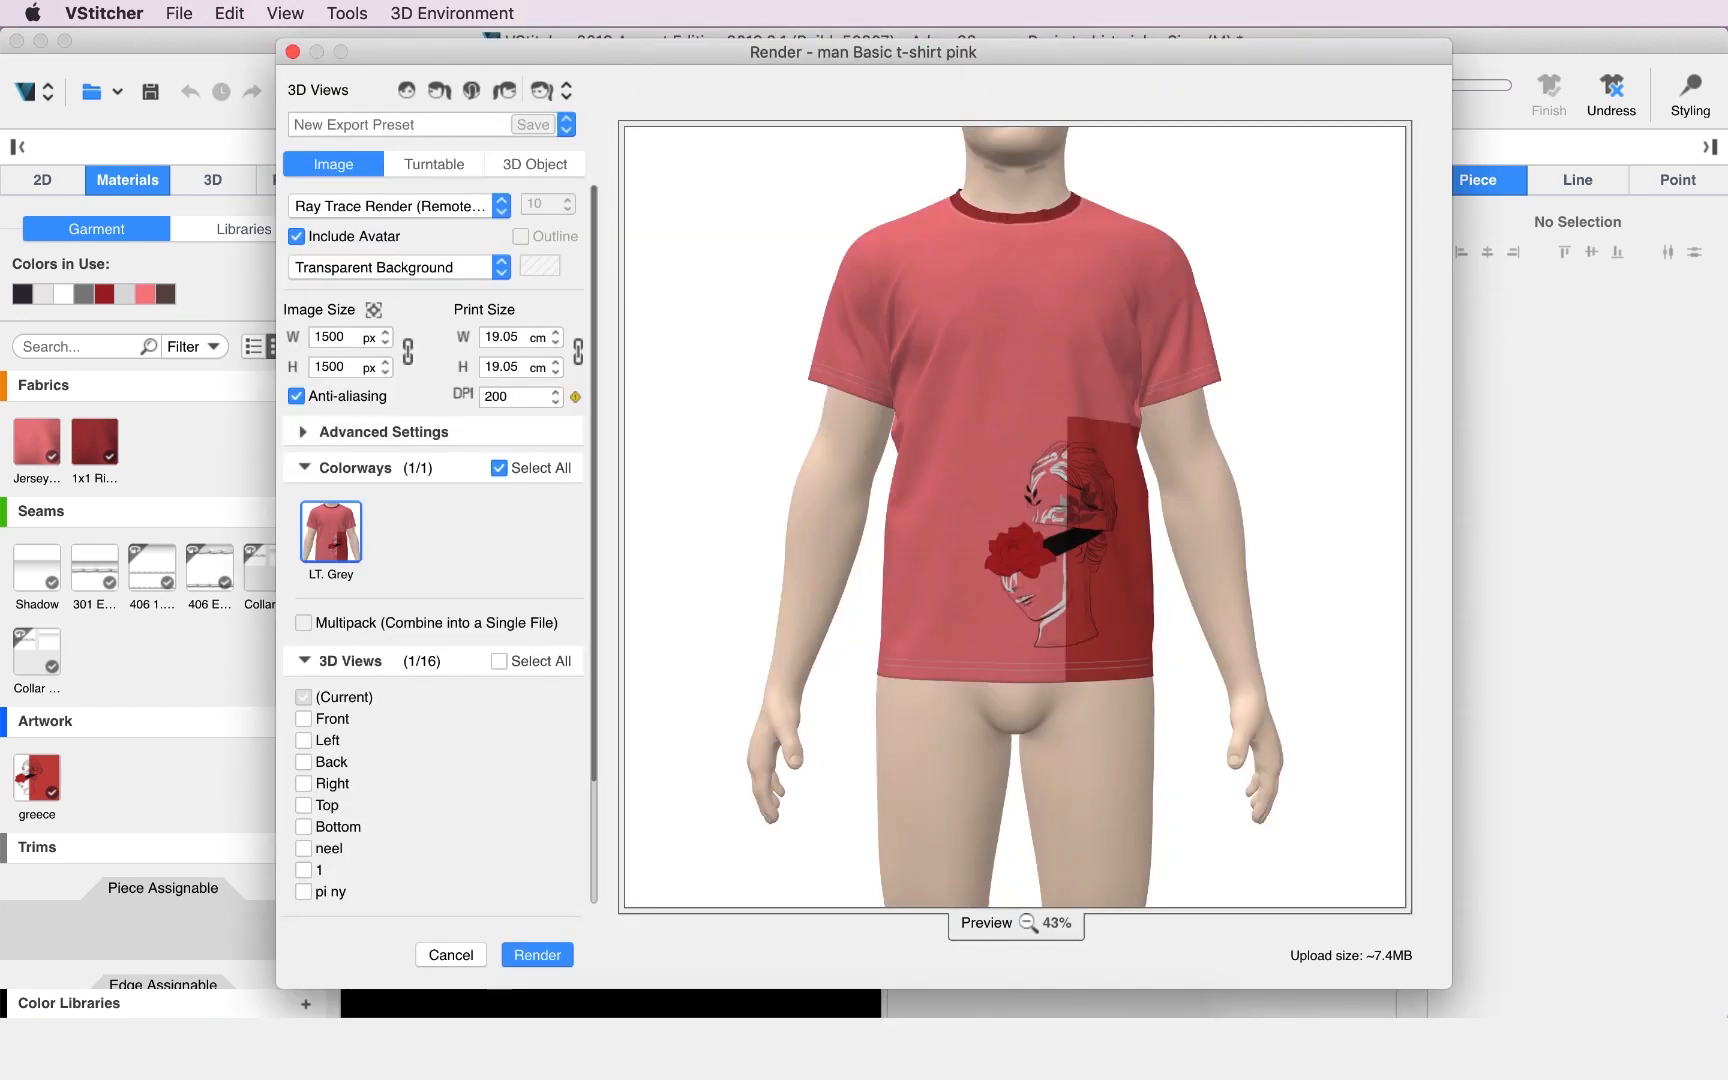
# Set the render type to Normal Render and exclude the avatar from the image.
pyautogui.click(330, 206)
pyautogui.click(335, 231)
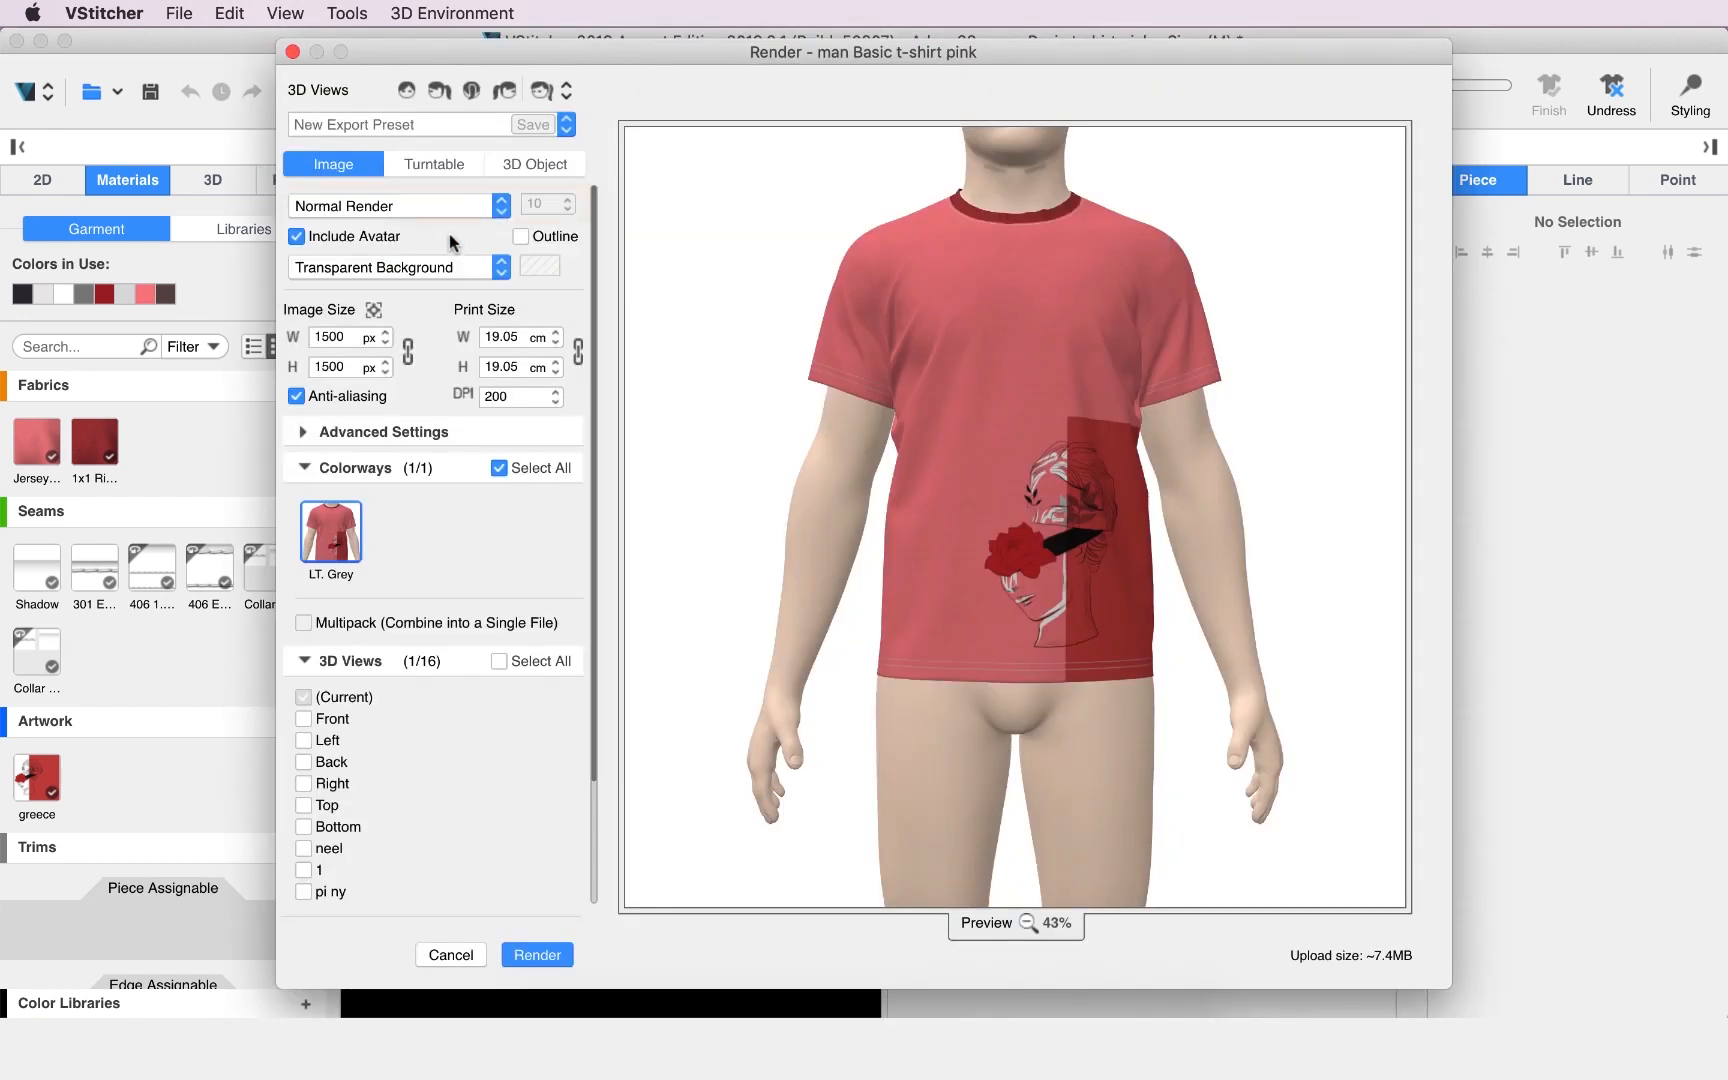
pyautogui.click(334, 238)
pyautogui.click(334, 238)
pyautogui.click(334, 238)
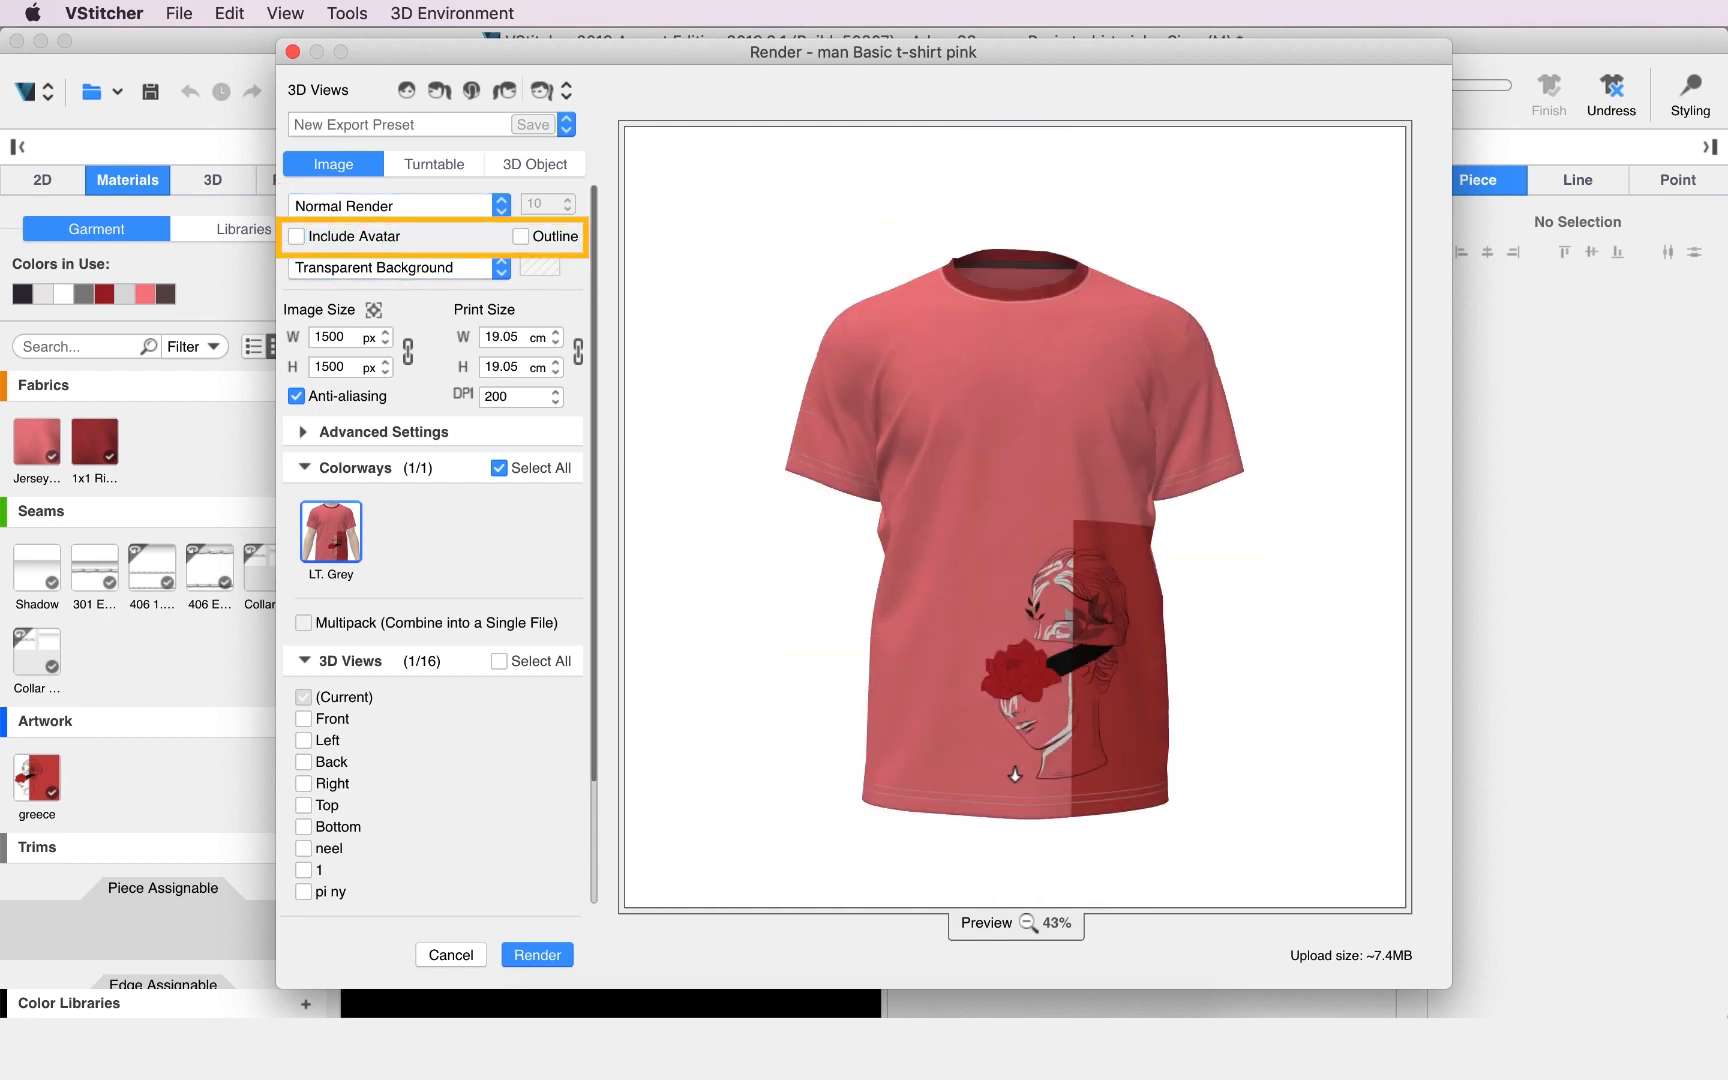
pyautogui.scroll(3, 1049, 415)
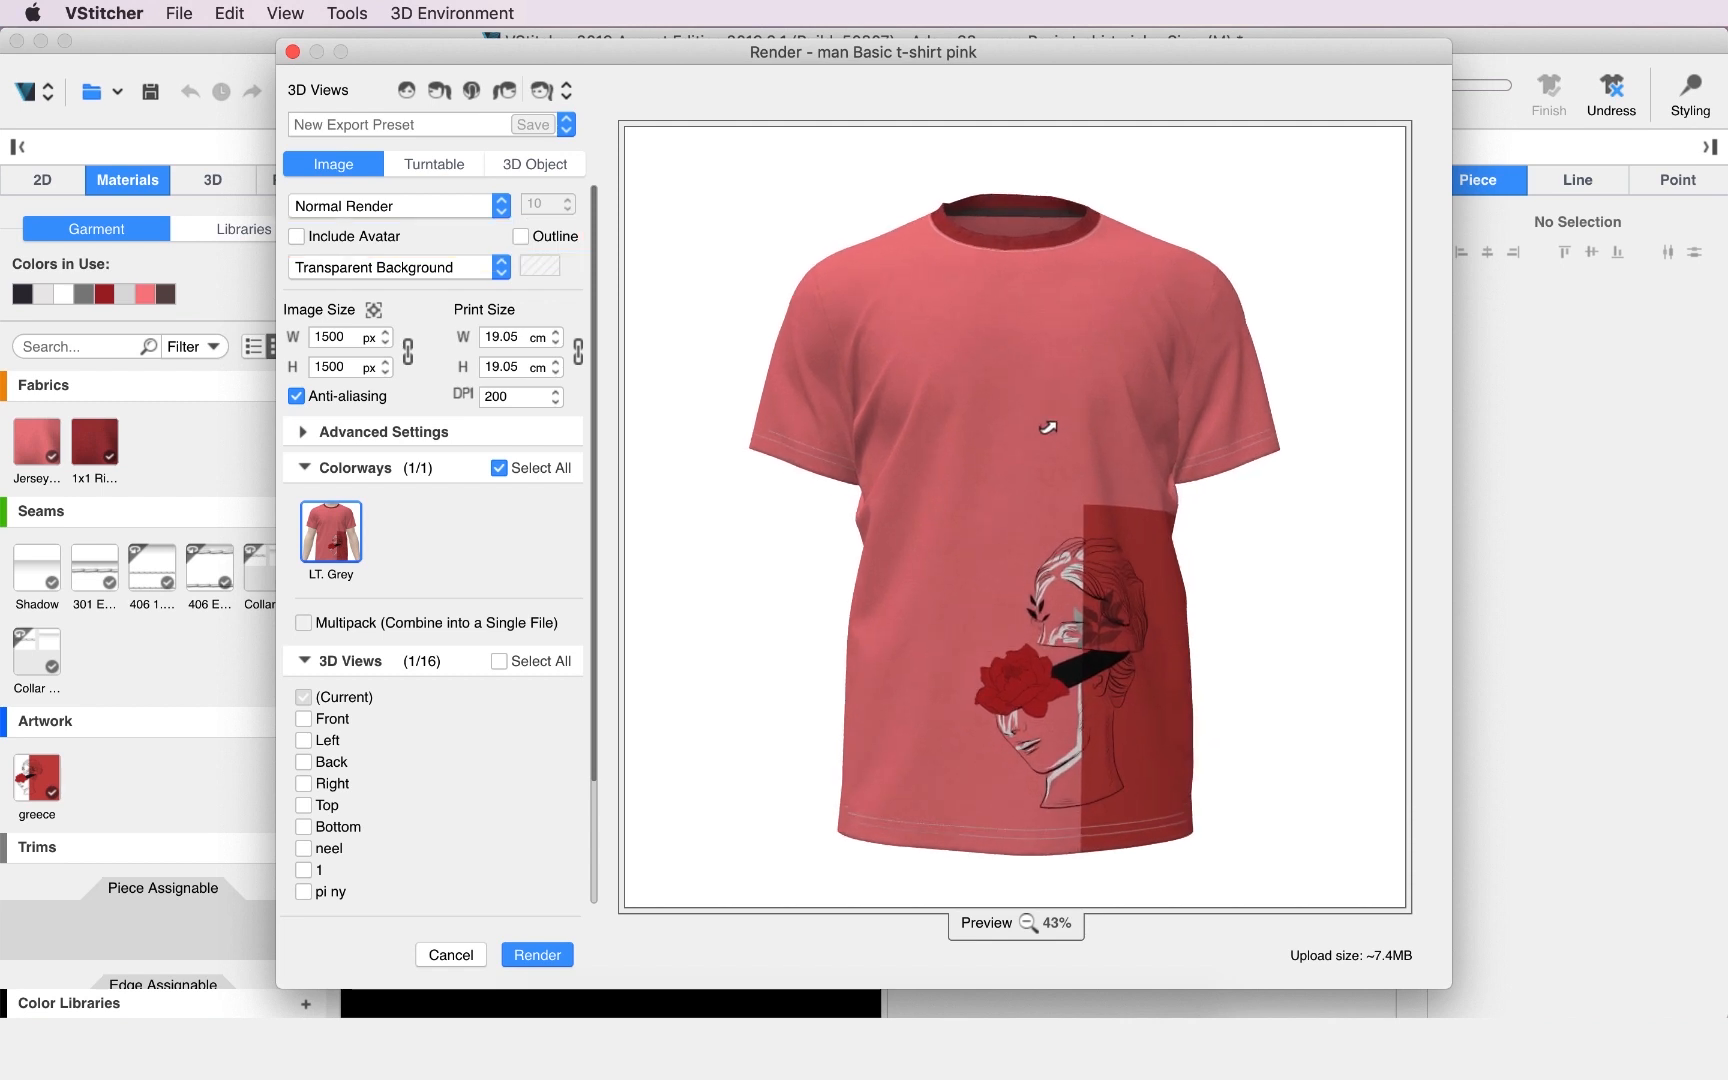
pyautogui.scroll(4, 1028, 594)
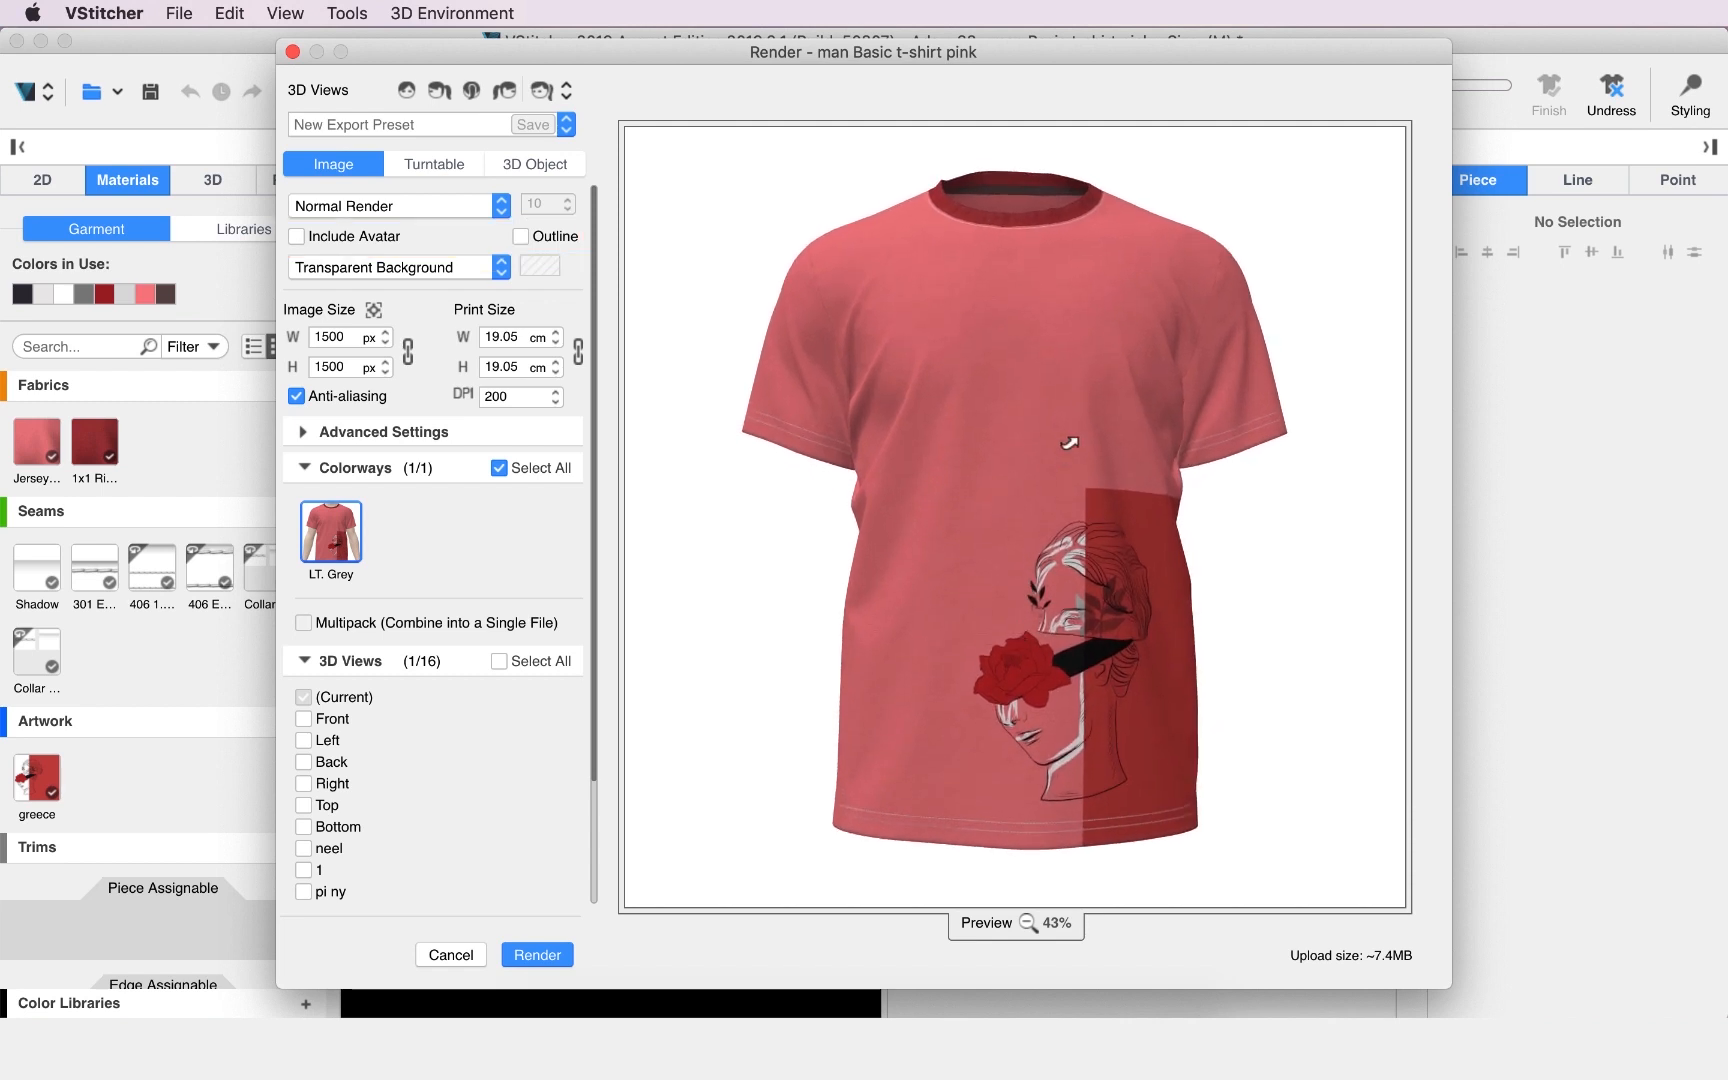
# Render the Front, Left and Back views as PNG images saved into the class 2 folder.
pyautogui.scroll(1, 990, 350)
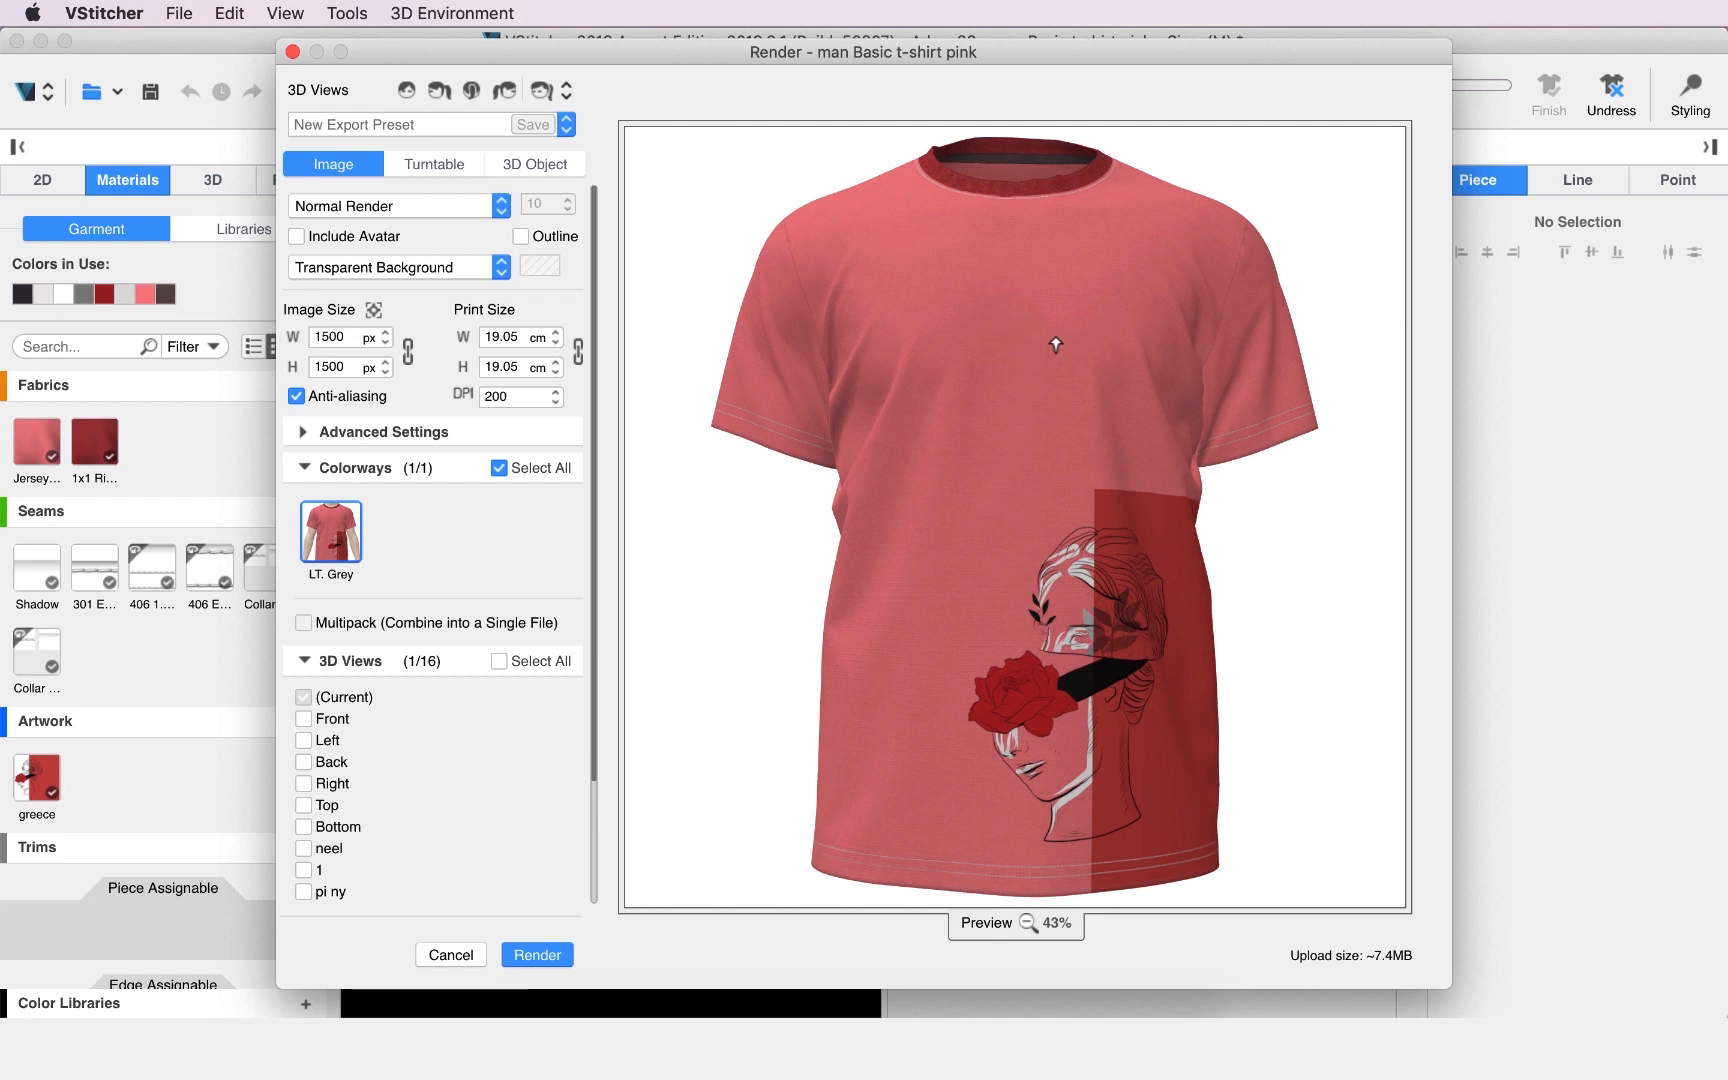
pyautogui.click(472, 91)
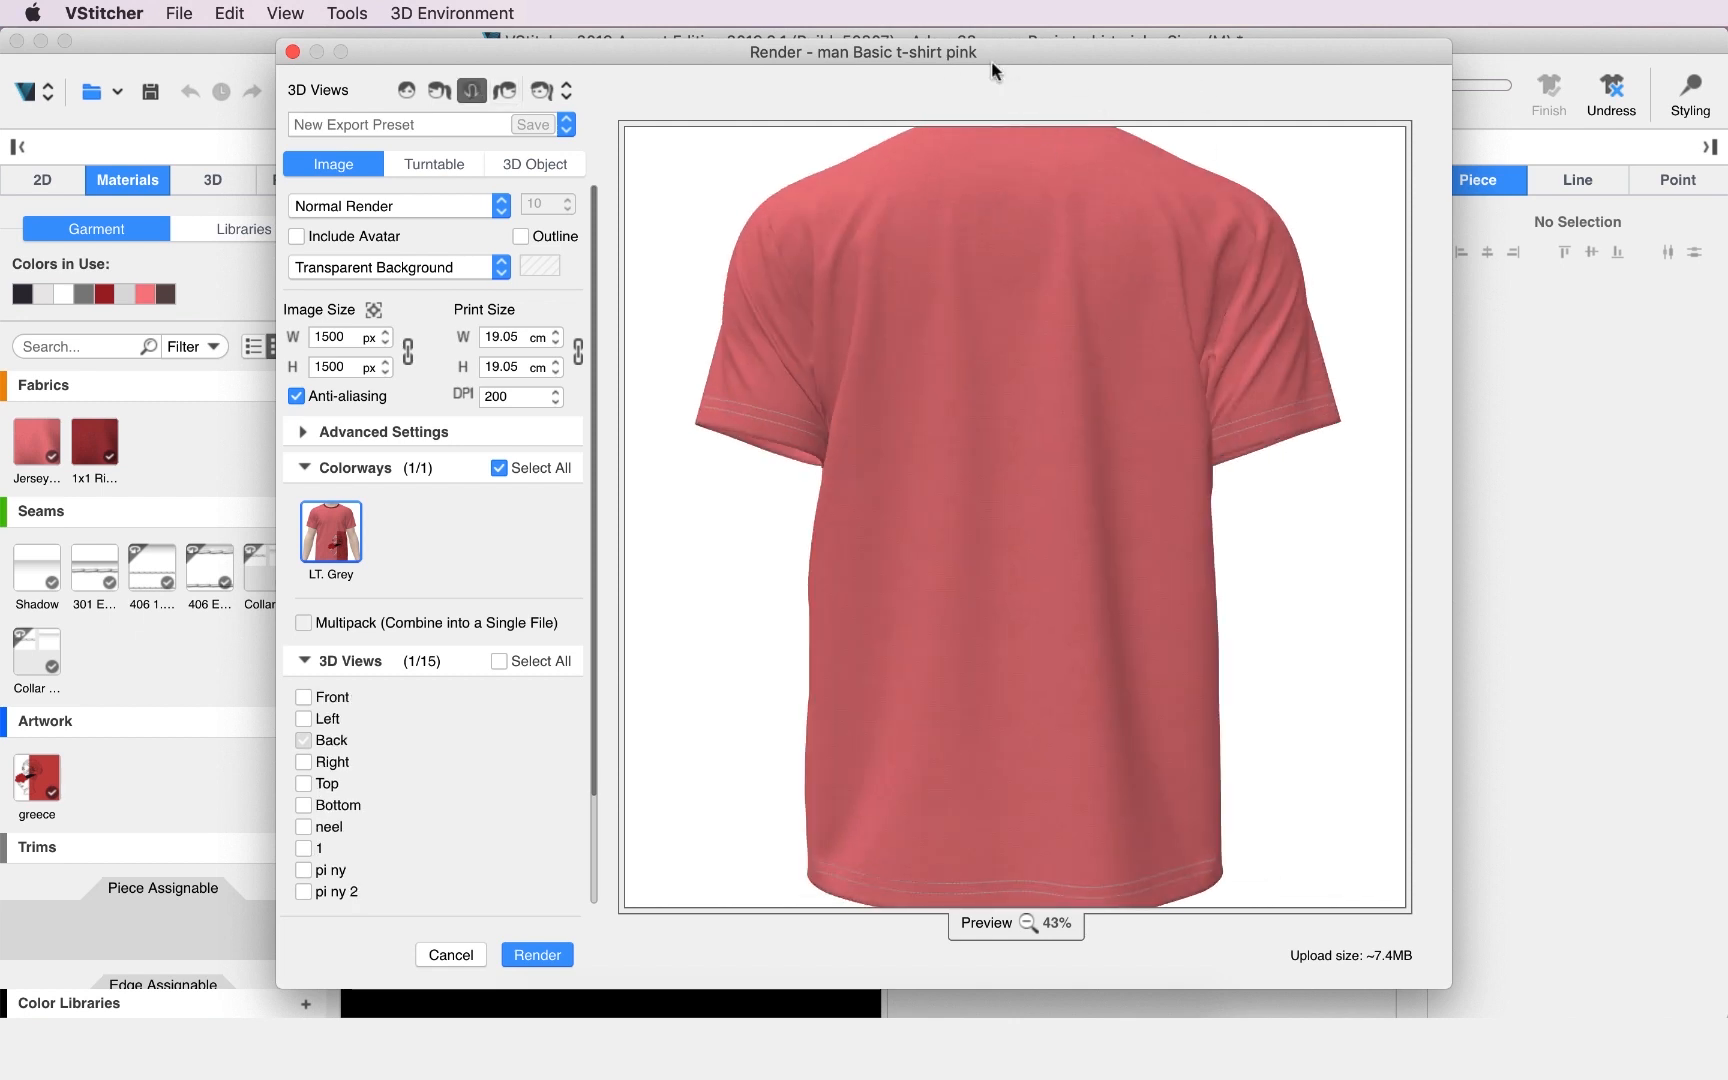
pyautogui.scroll(-5, 998, 435)
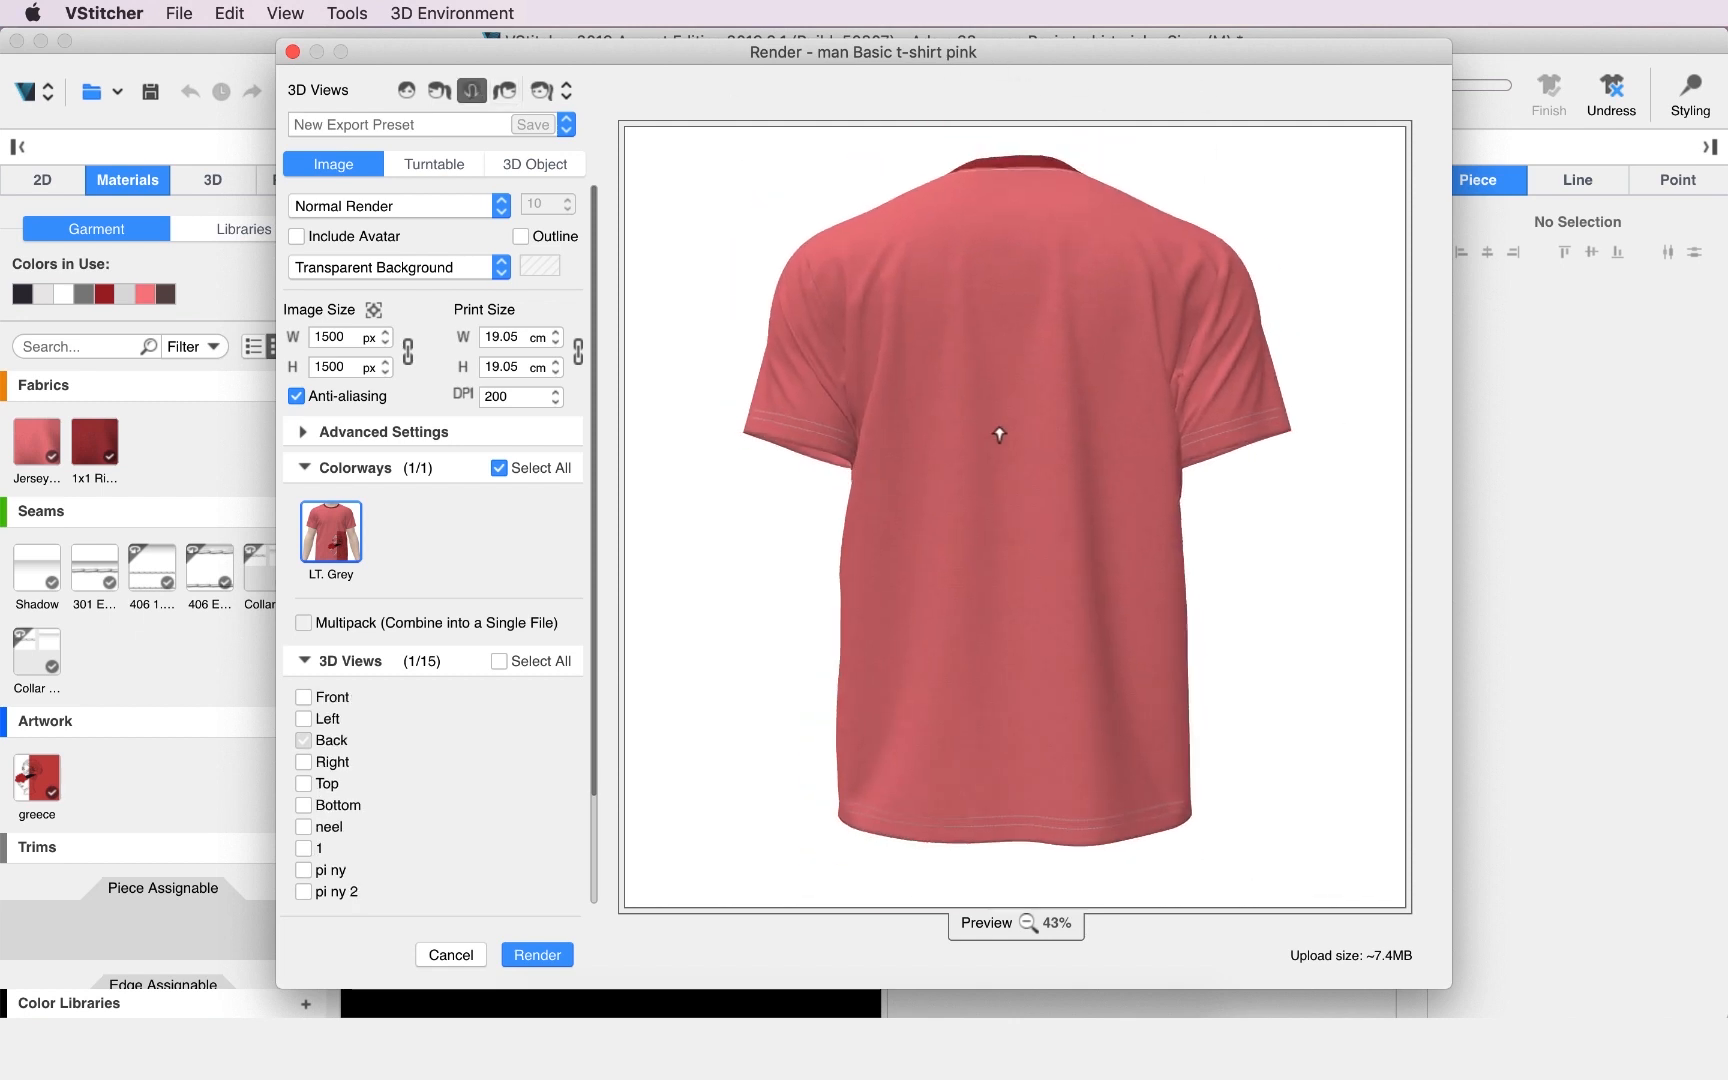
pyautogui.moveTo(1020, 175); pyautogui.dragTo(1036, 257, button='middle')
pyautogui.scroll(-1, 998, 608)
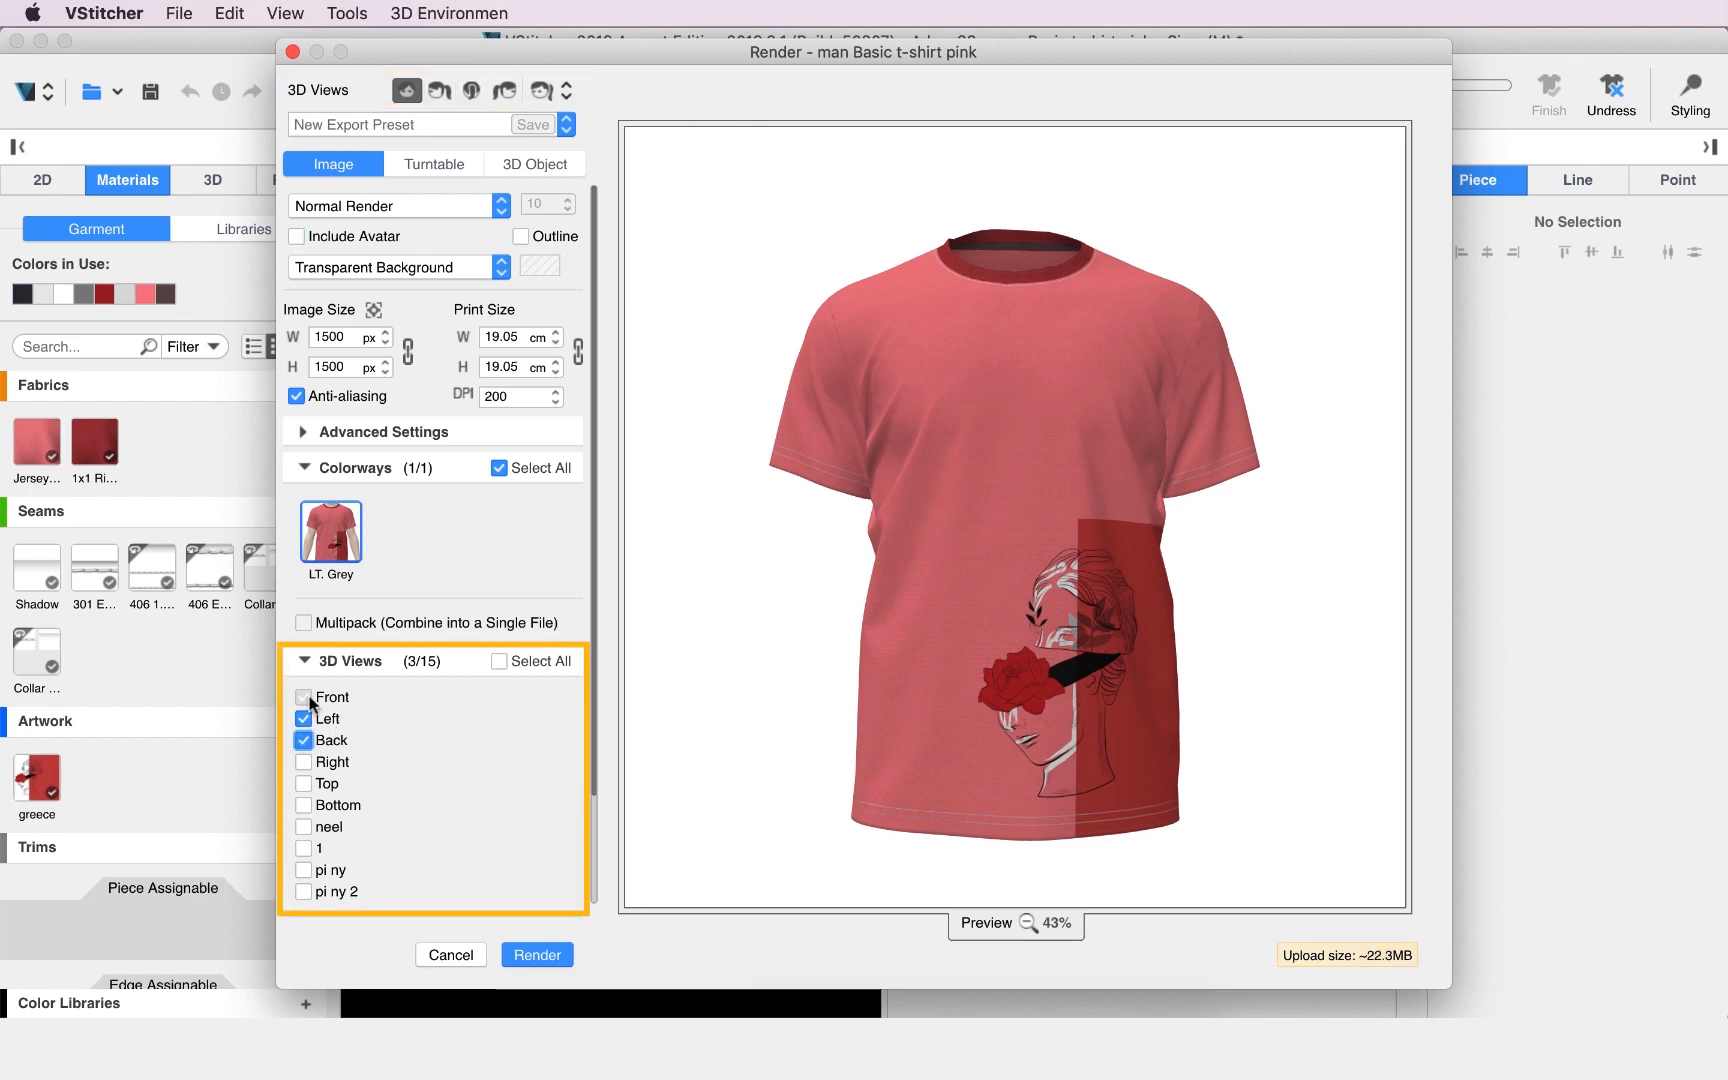
pyautogui.press('Return')
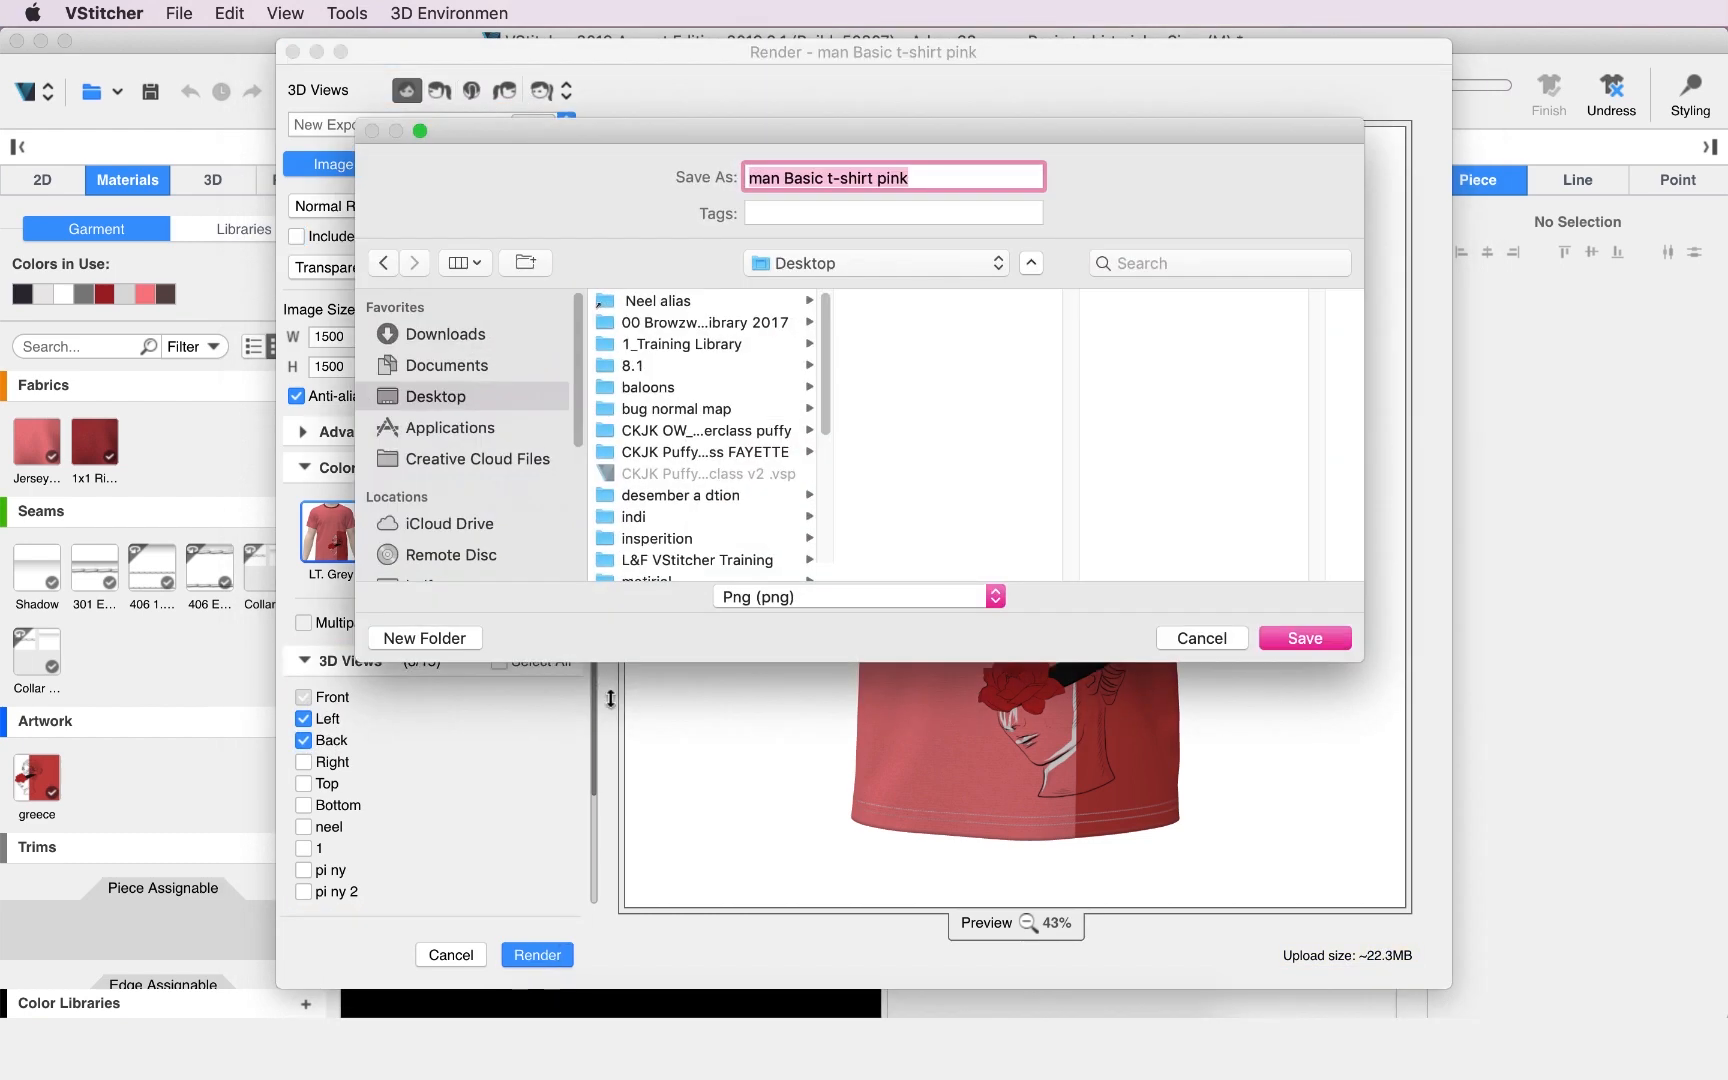
pyautogui.click(860, 263)
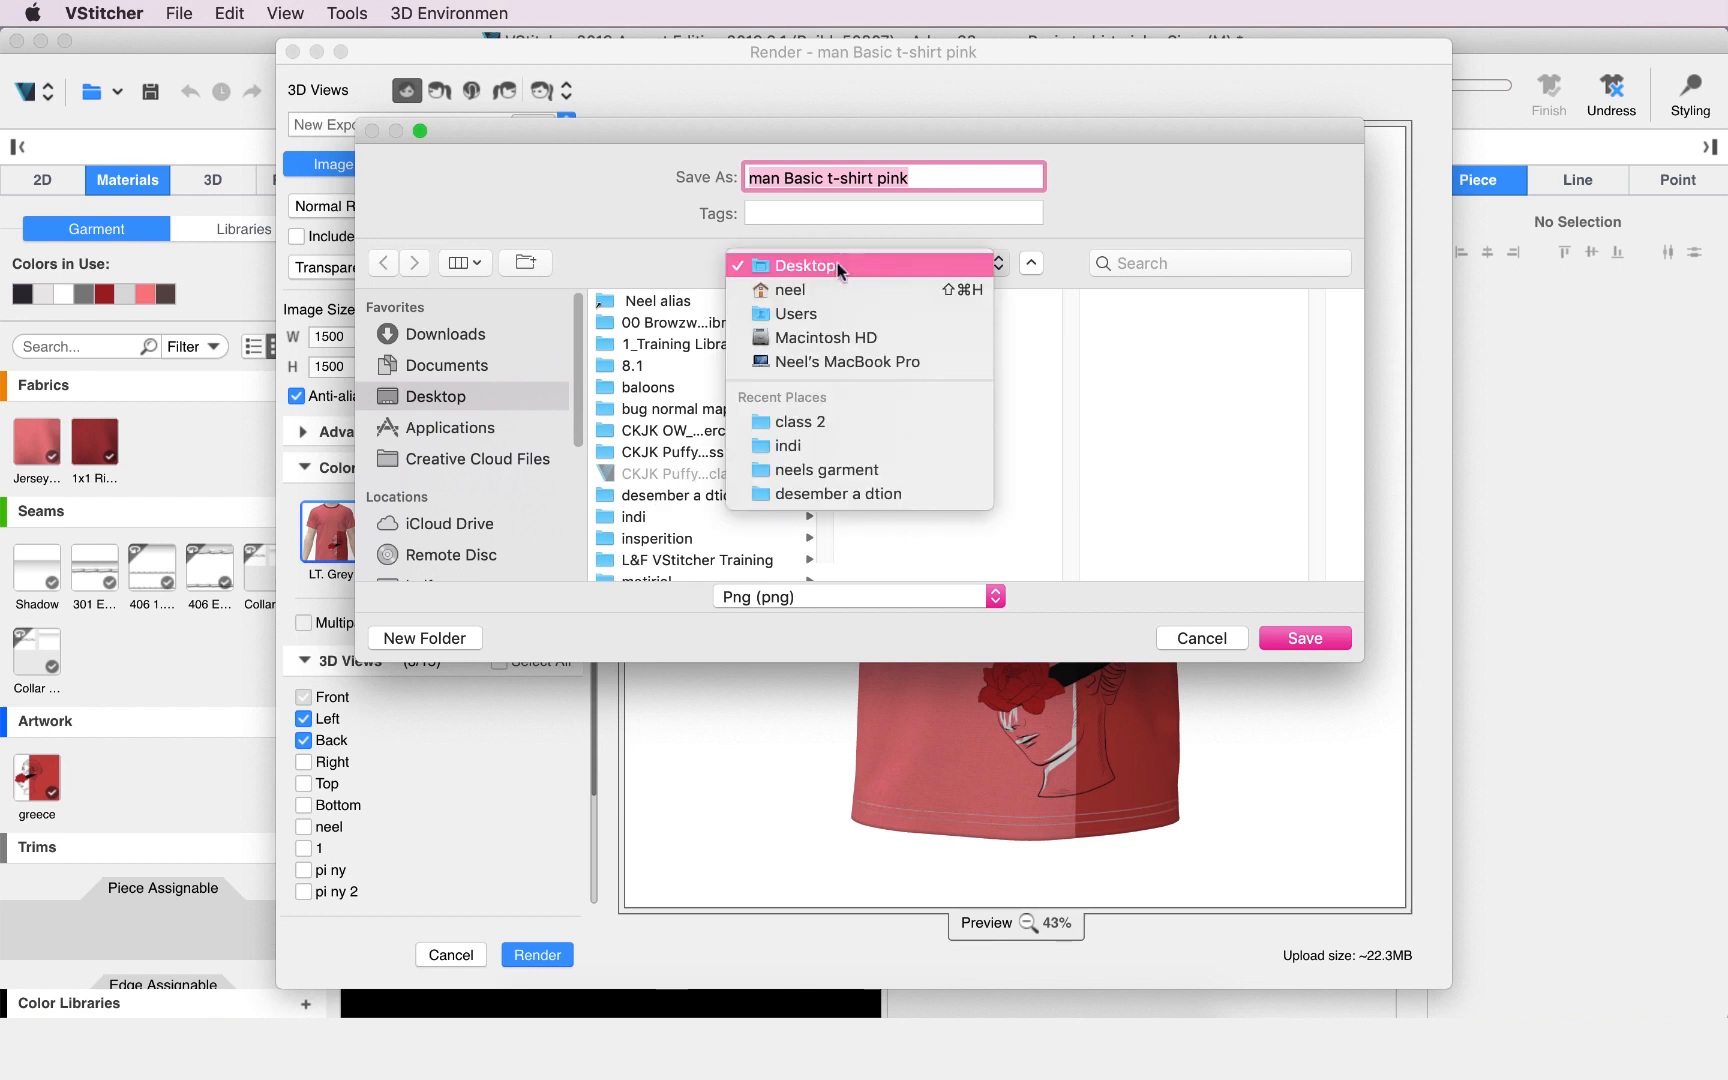
pyautogui.click(844, 421)
pyautogui.click(1172, 339)
pyautogui.click(1296, 642)
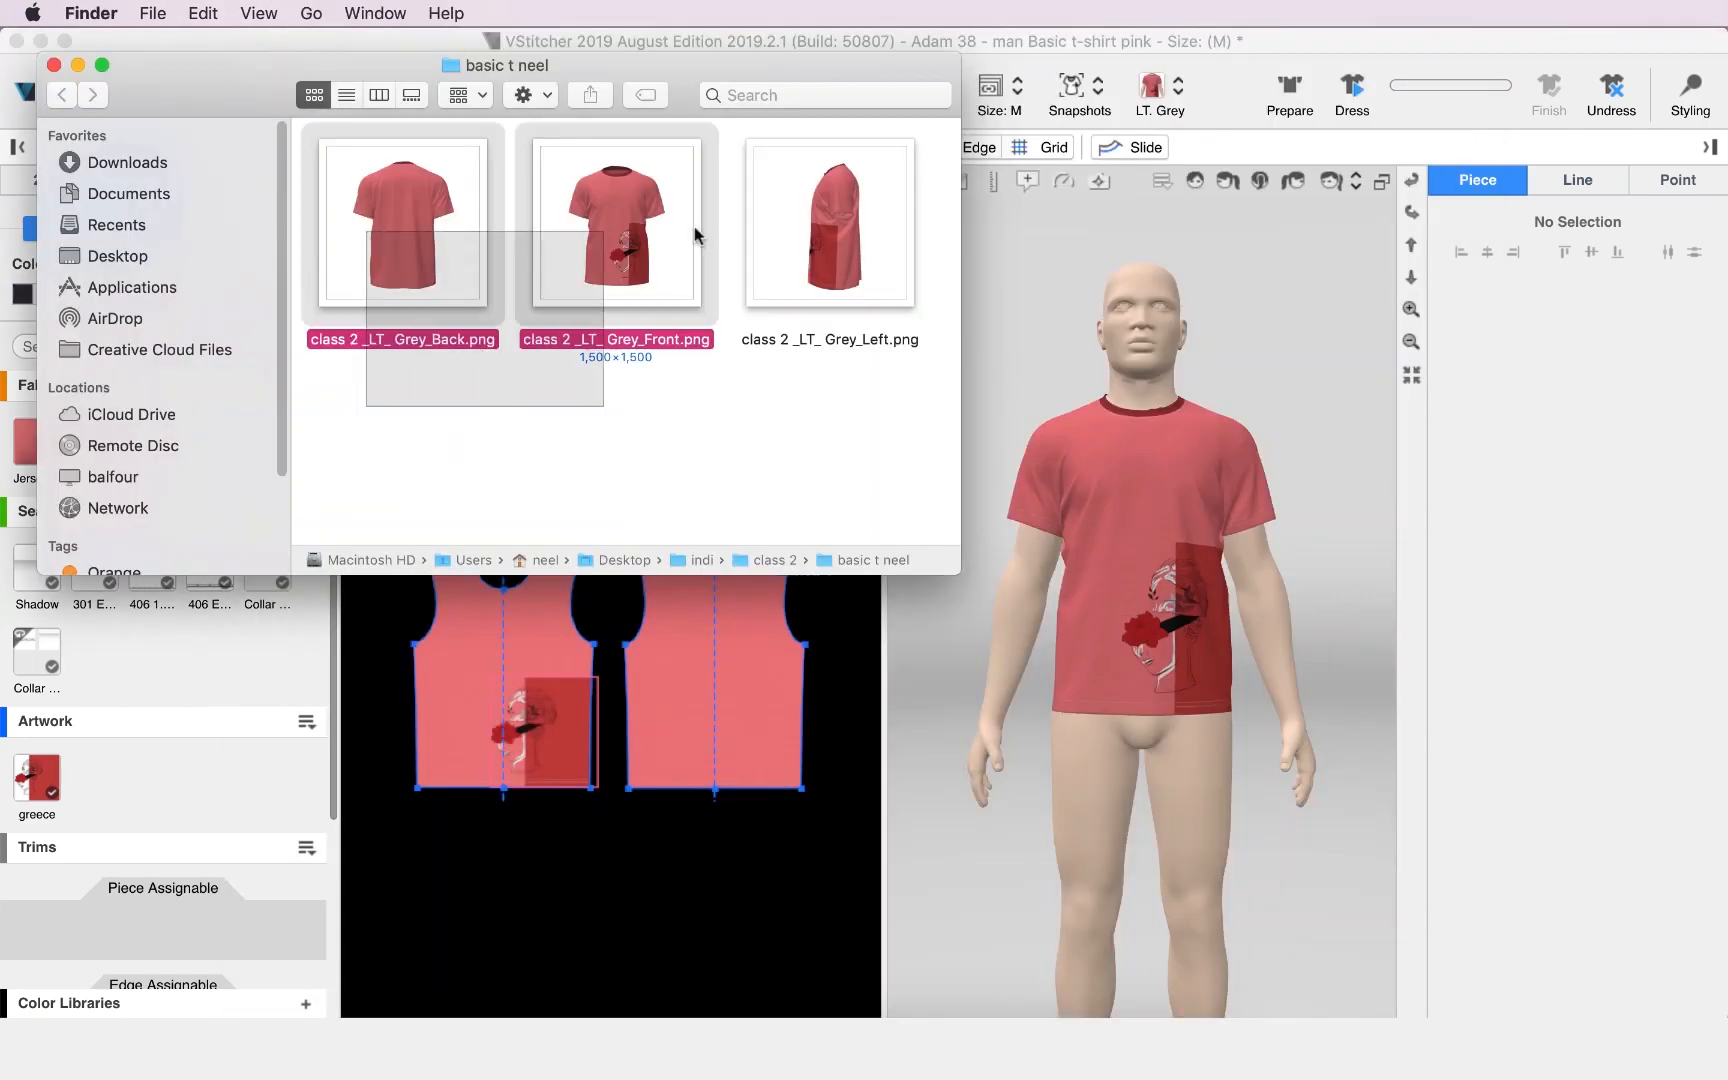
# Preview the rendered PNG images one after another.
pyautogui.press('space')
pyautogui.click(477, 64)
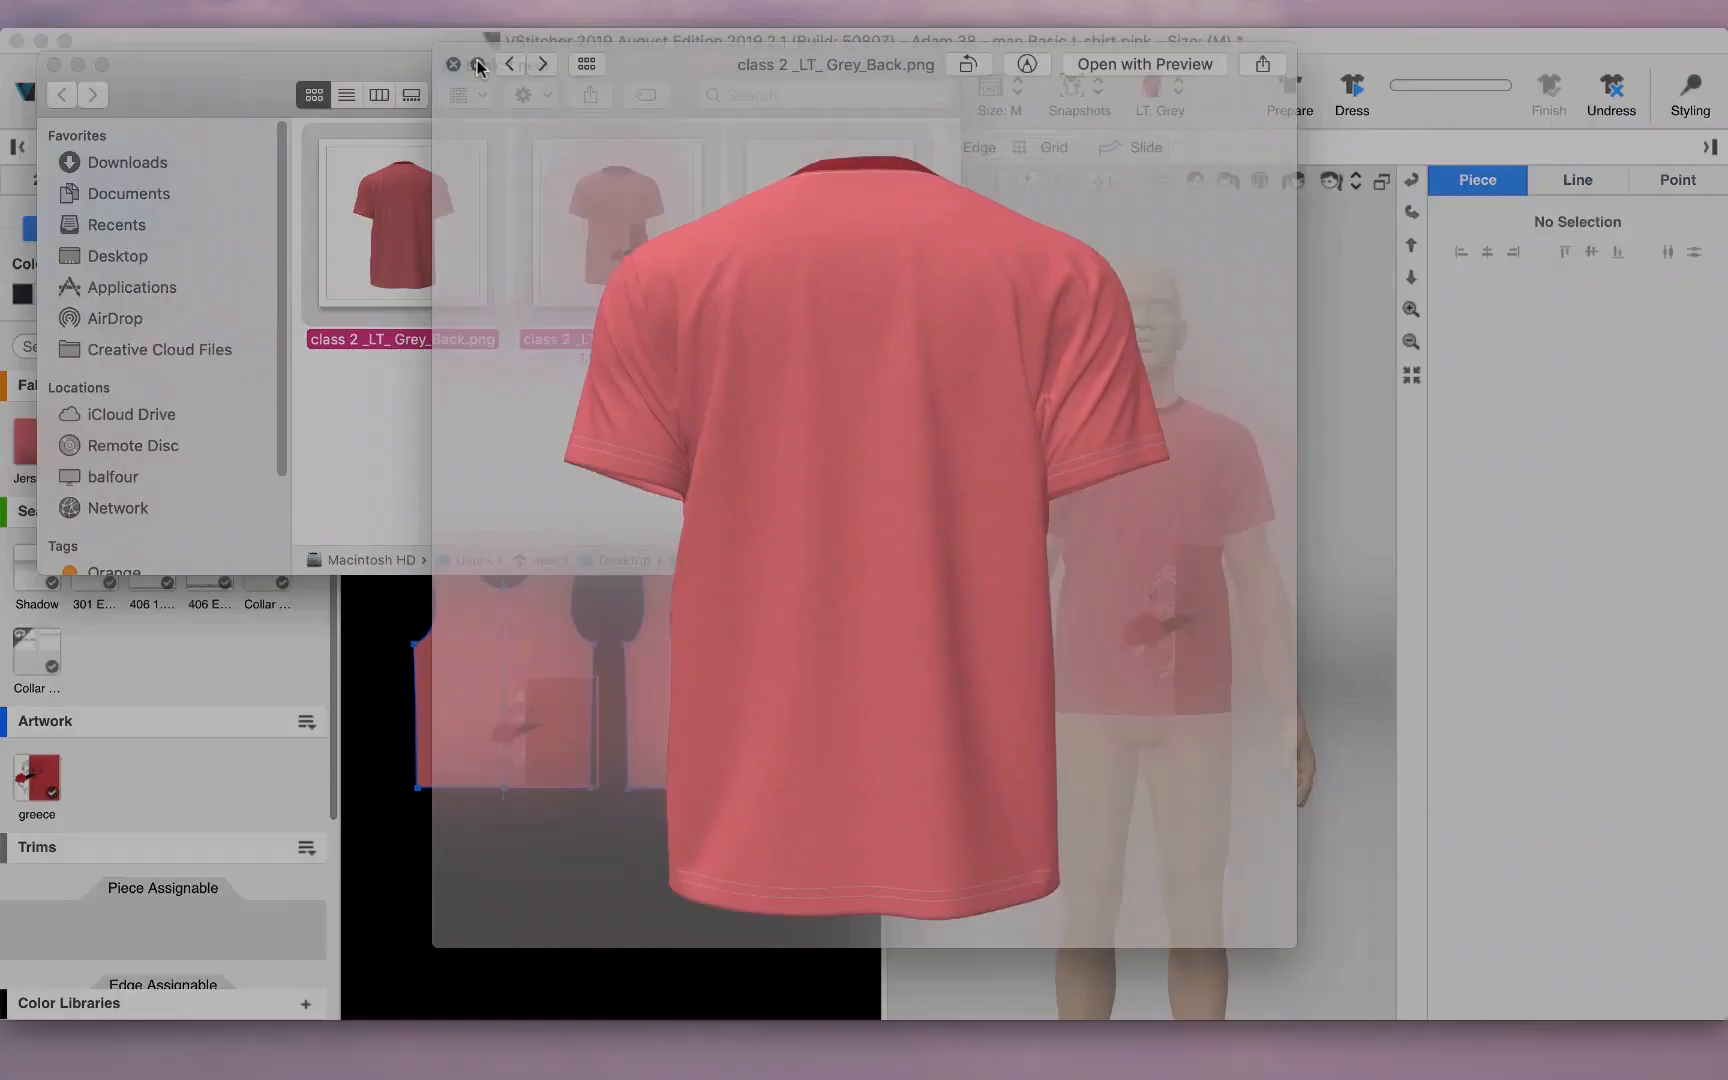
pyautogui.press('Right')
pyautogui.press('Right')
pyautogui.press('Right')
pyautogui.press('Right')
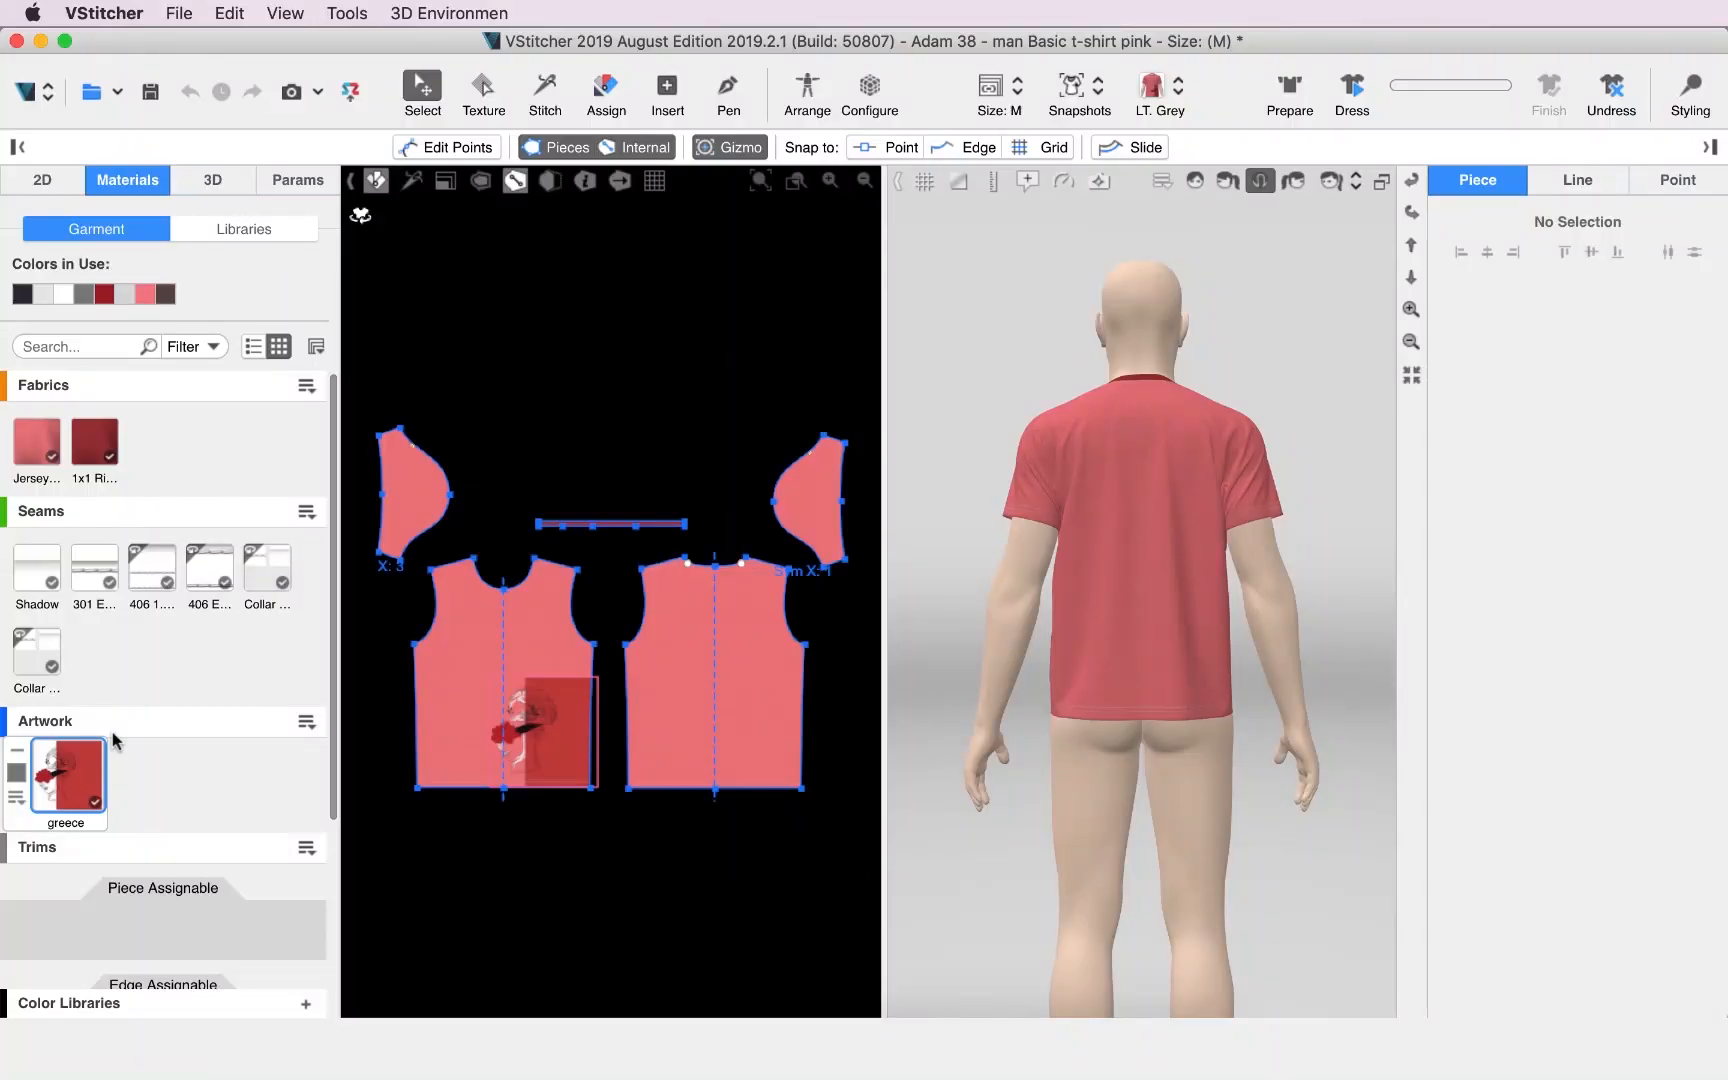
# Place the greece artwork twice on the back piece and once on the right sleeve, and shift the front print slightly left.
pyautogui.click(70, 775)
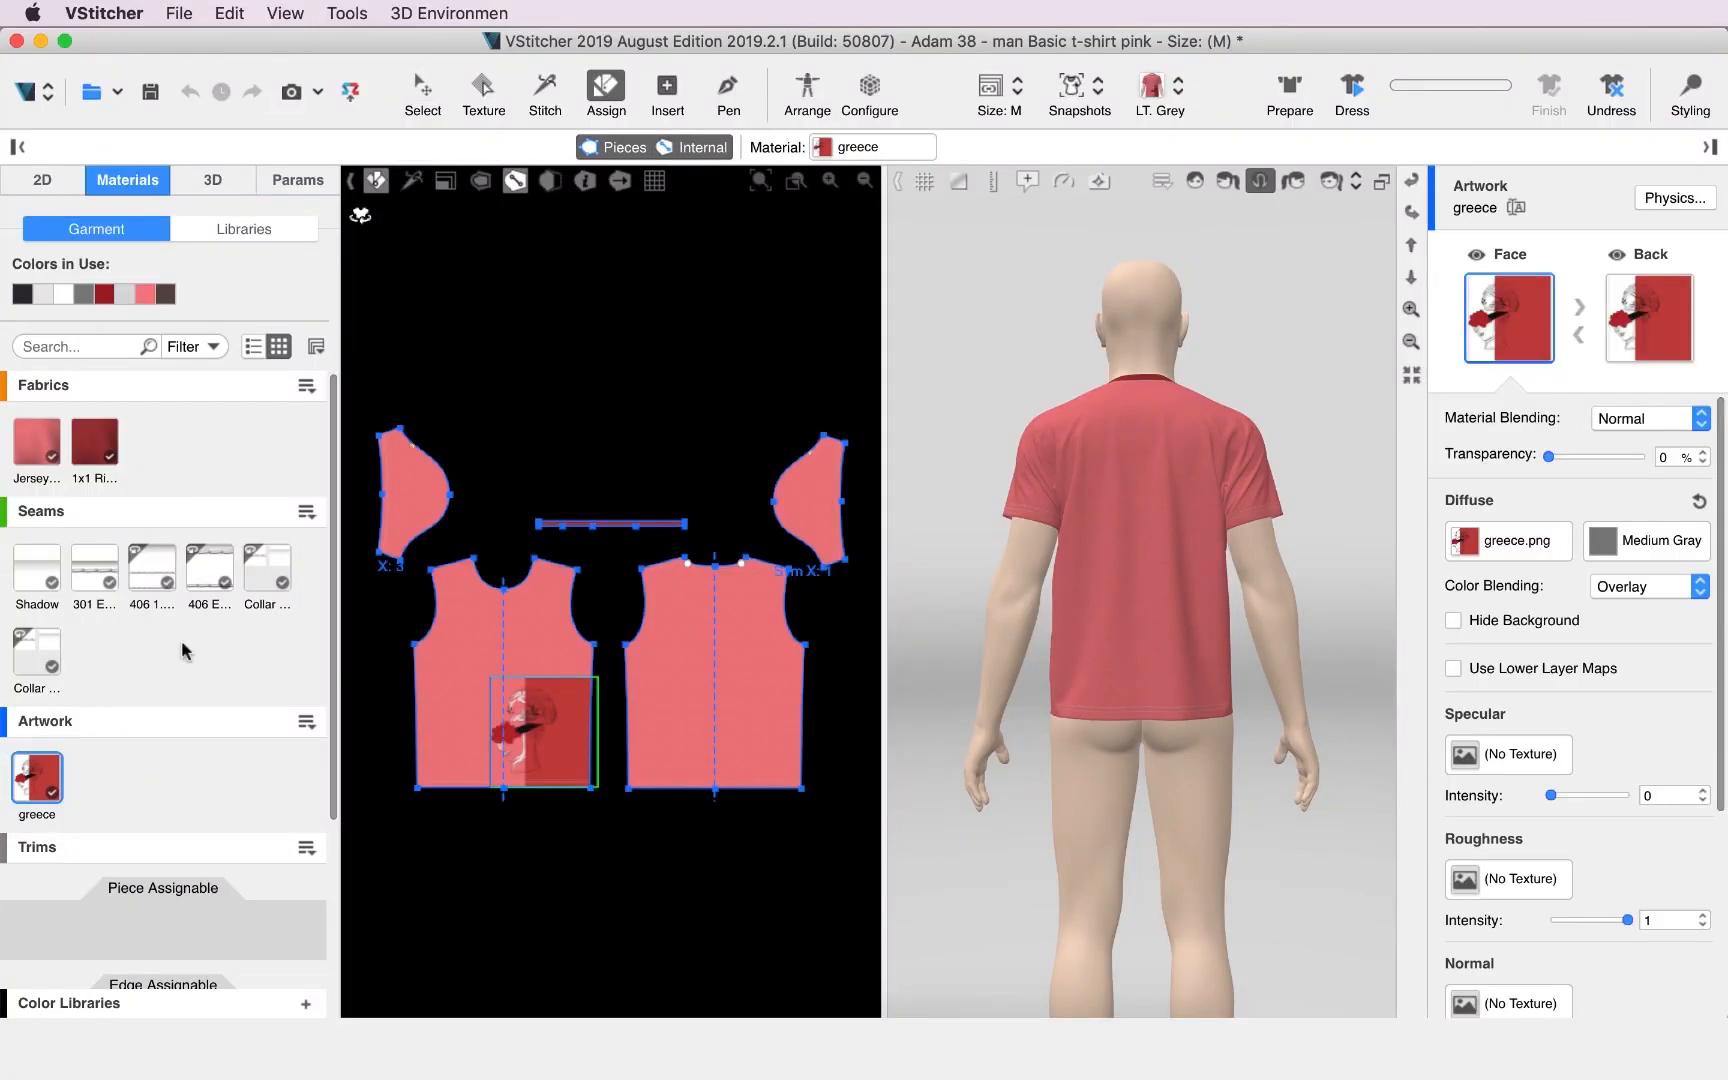
pyautogui.click(700, 680)
pyautogui.click(783, 727)
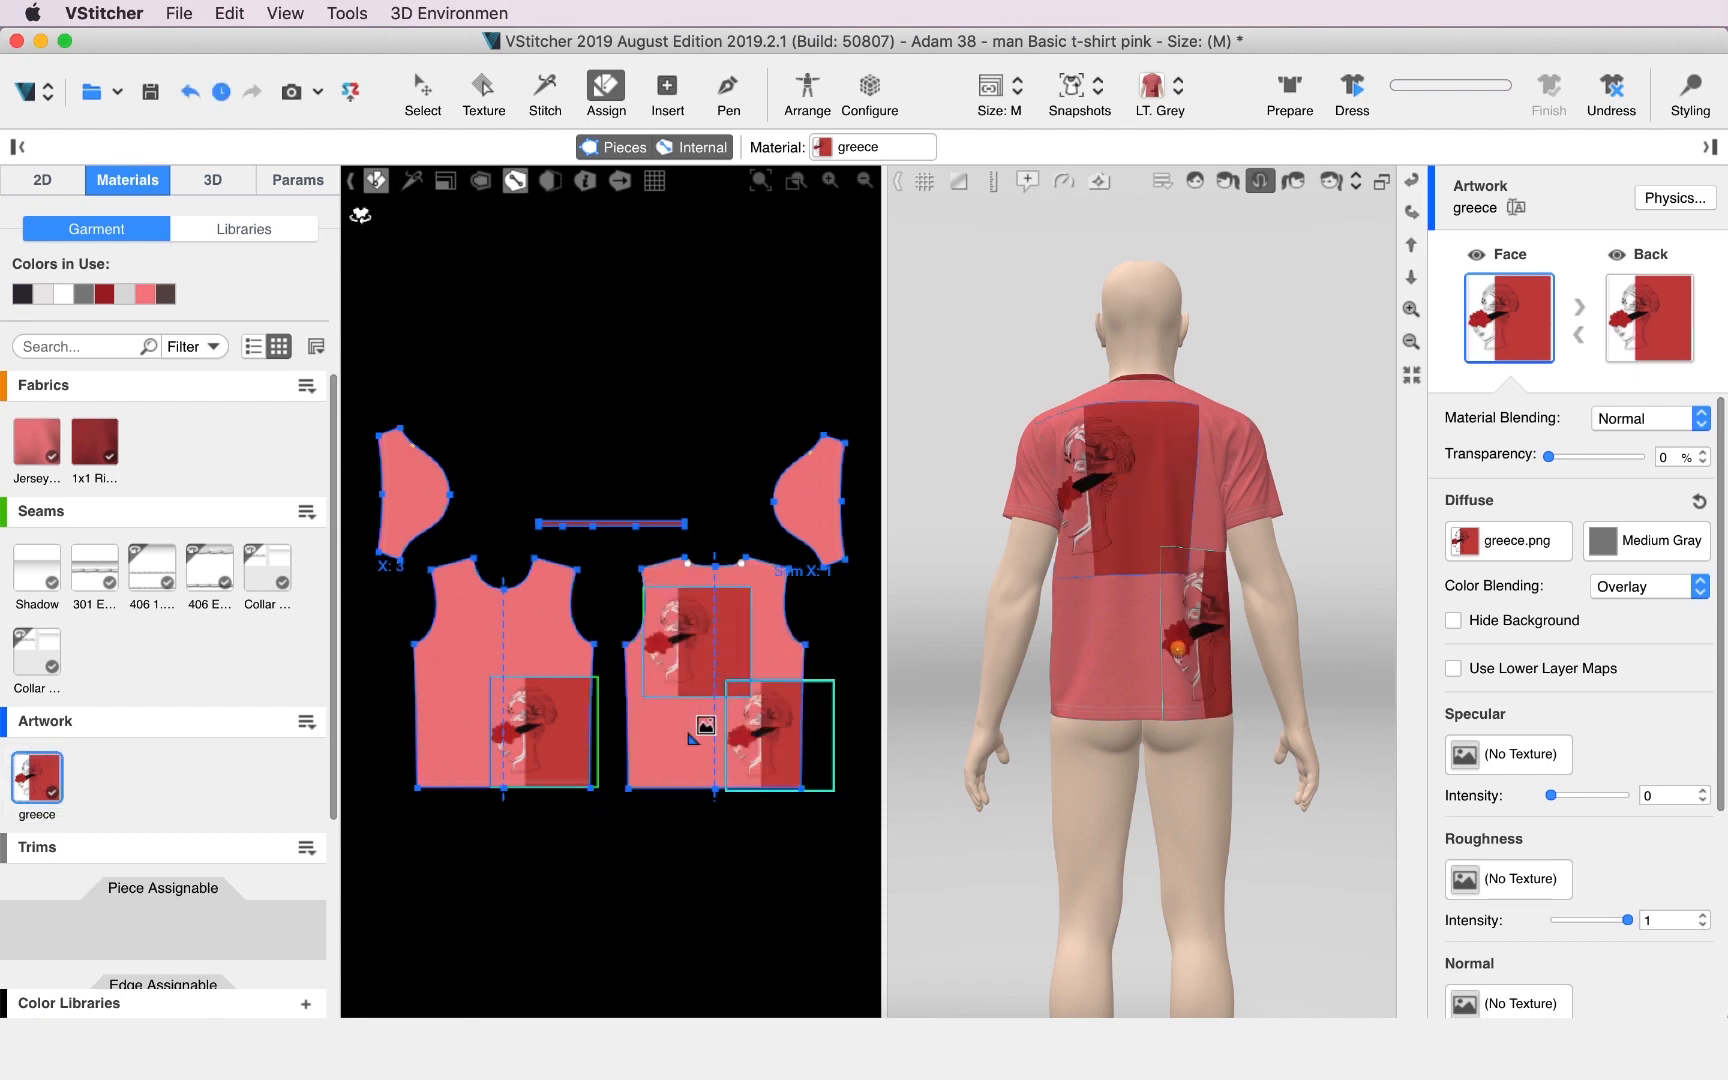
pyautogui.click(803, 493)
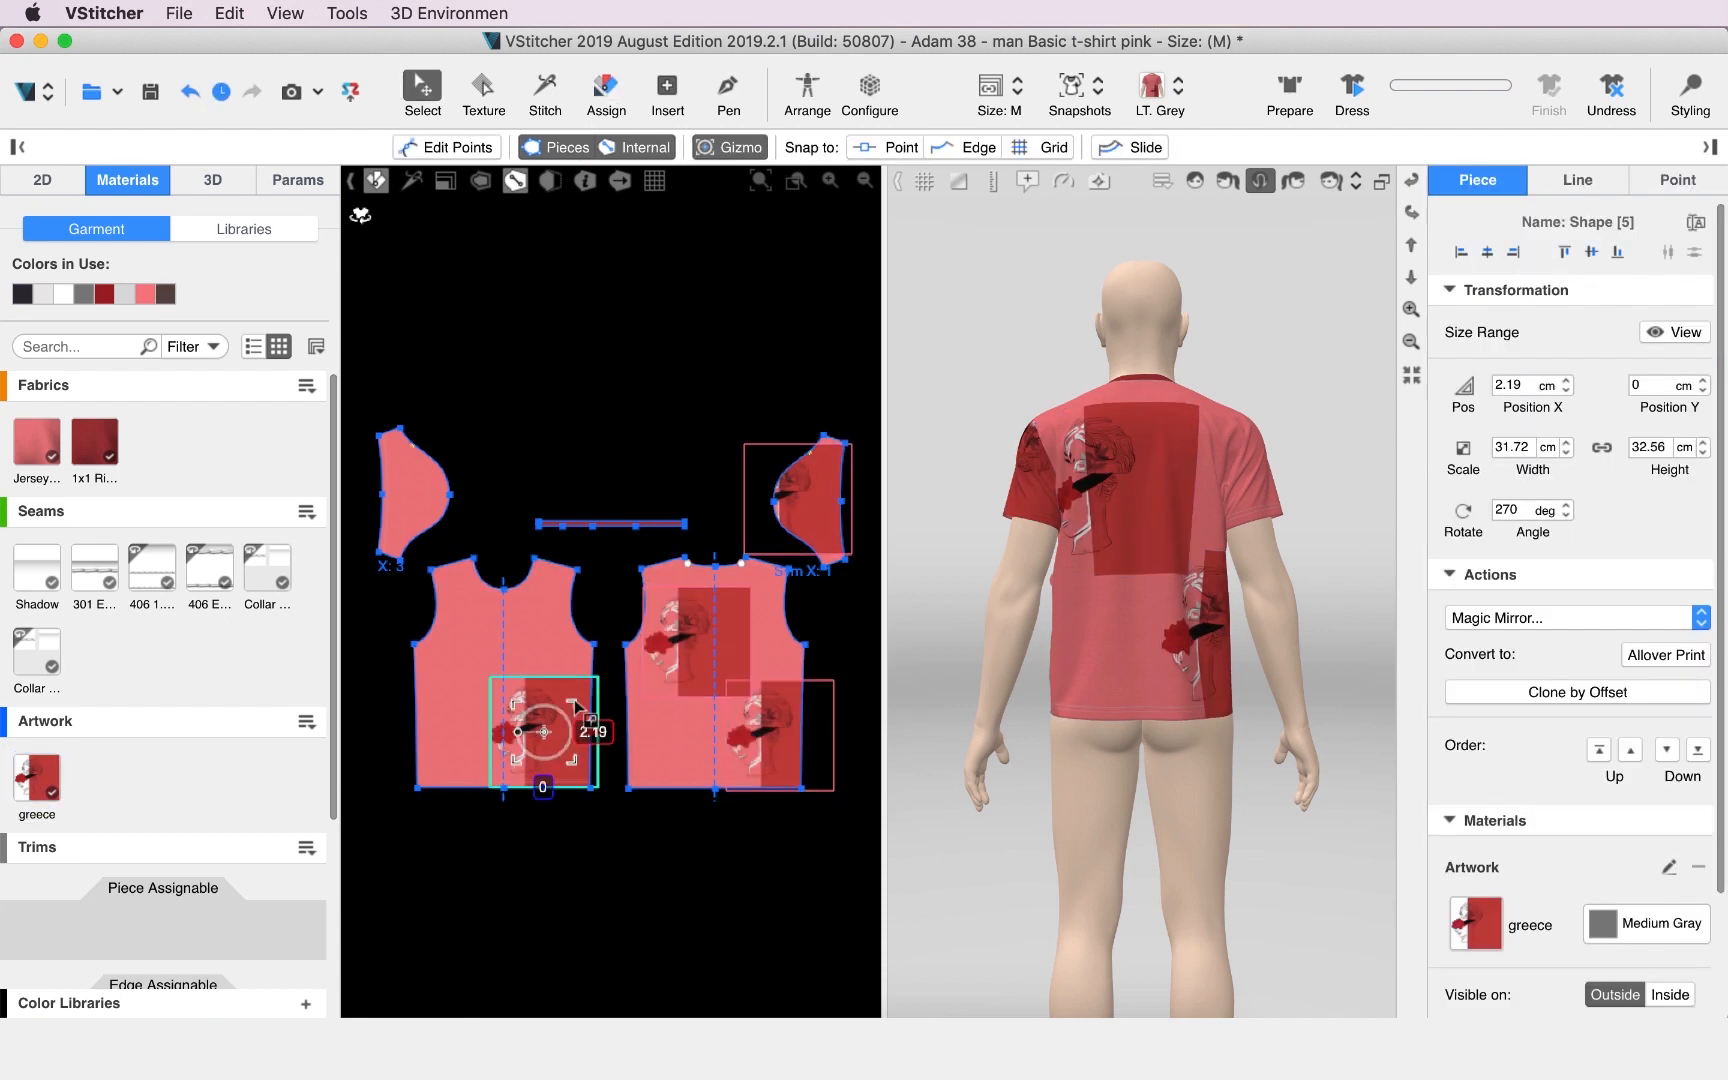
pyautogui.moveTo(574, 699); pyautogui.dragTo(524, 706)
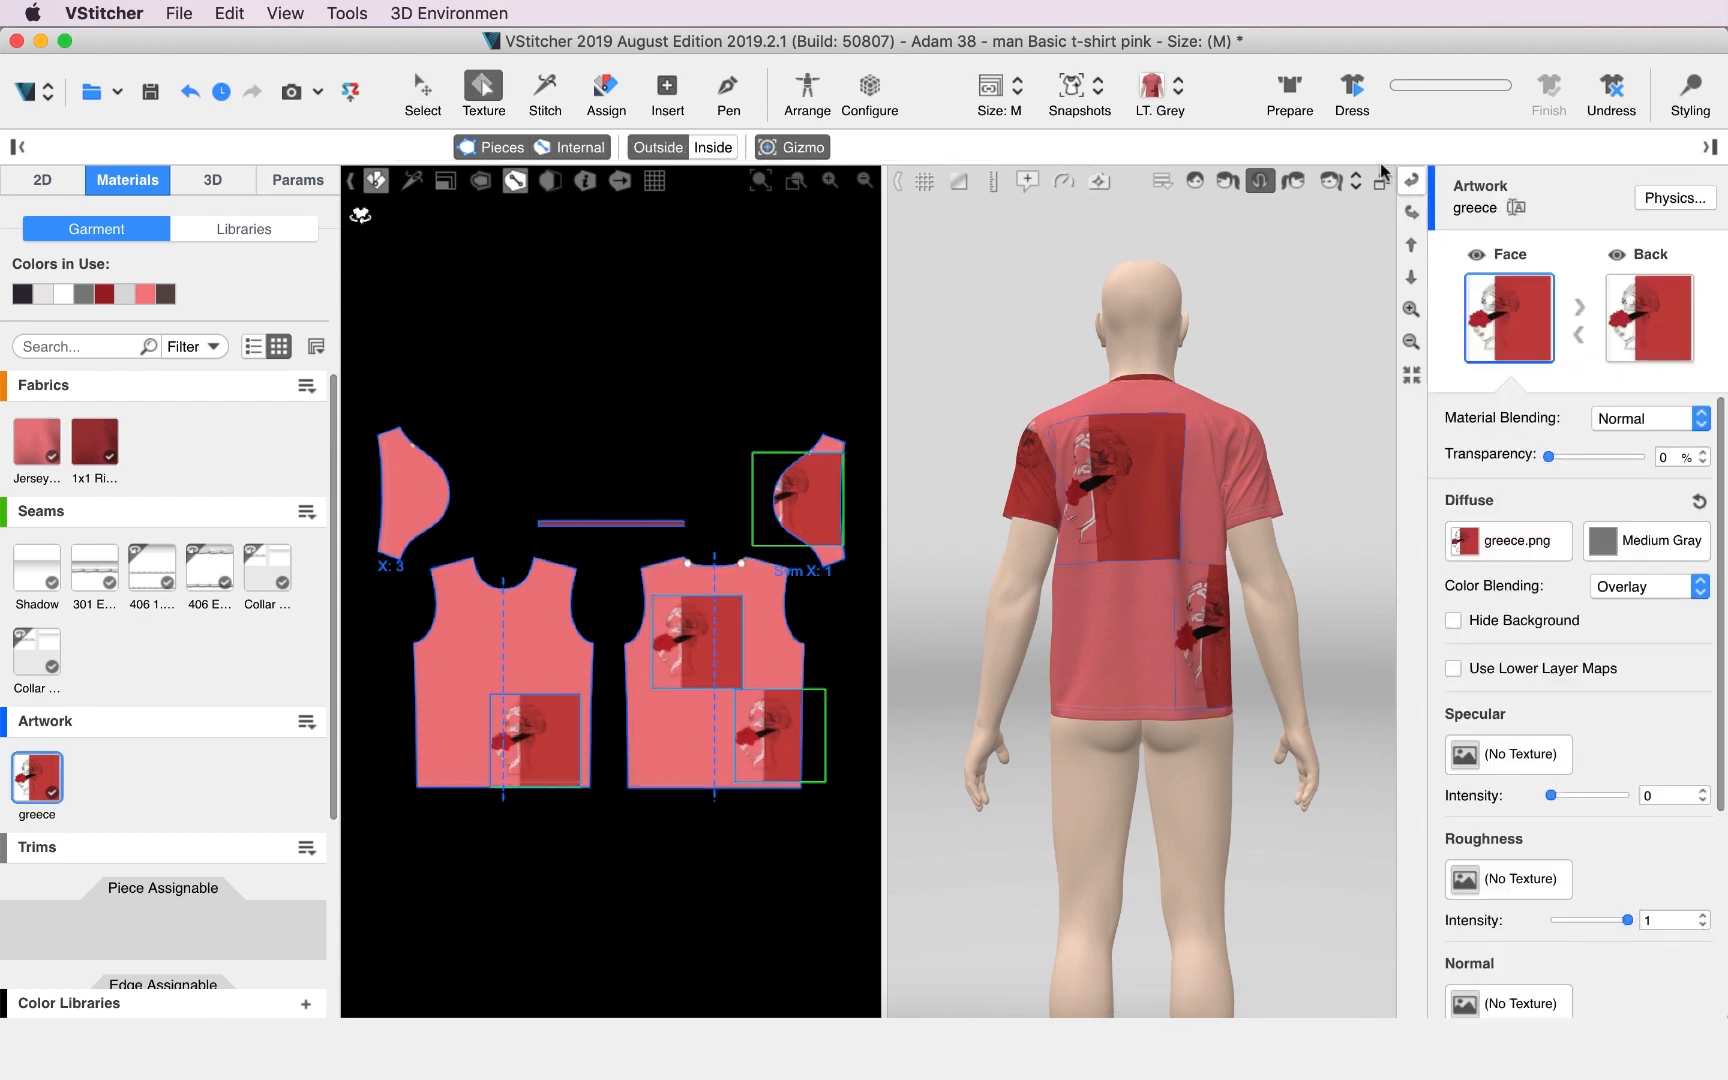
# Clone the greece artwork and rename the copy greece 2.
pyautogui.click(1196, 181)
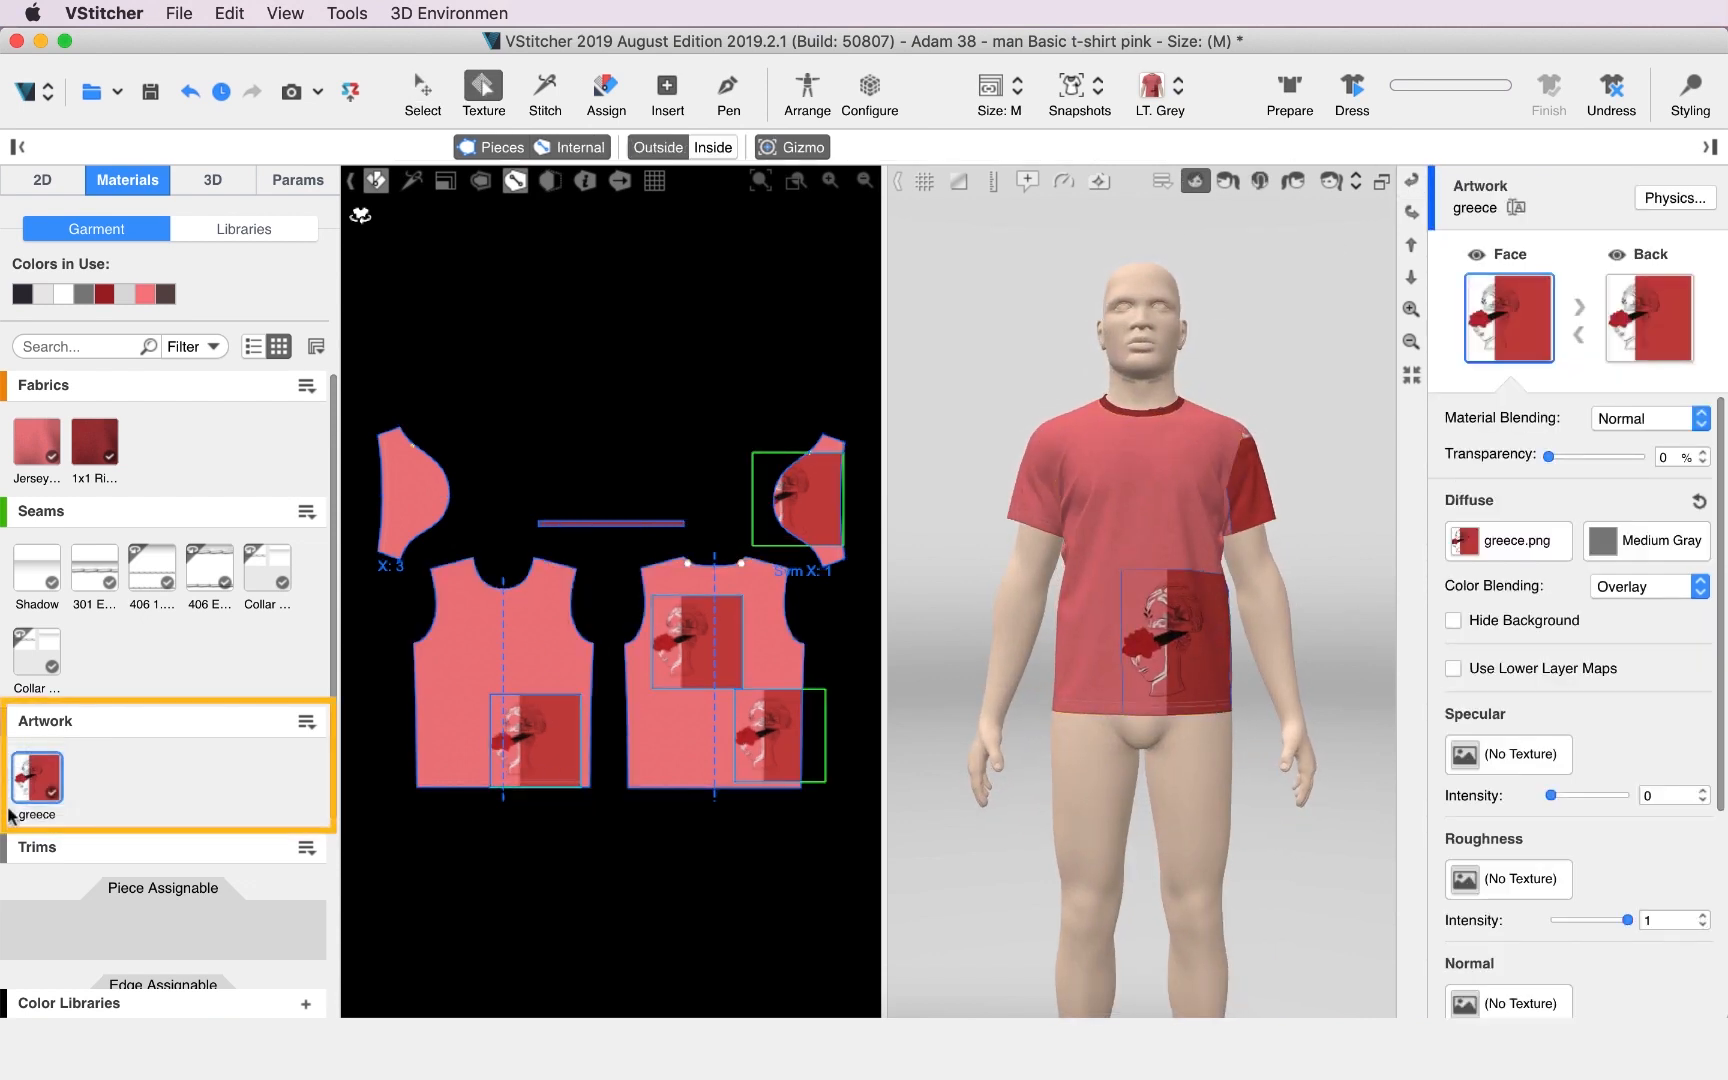
pyautogui.rightClick(46, 830)
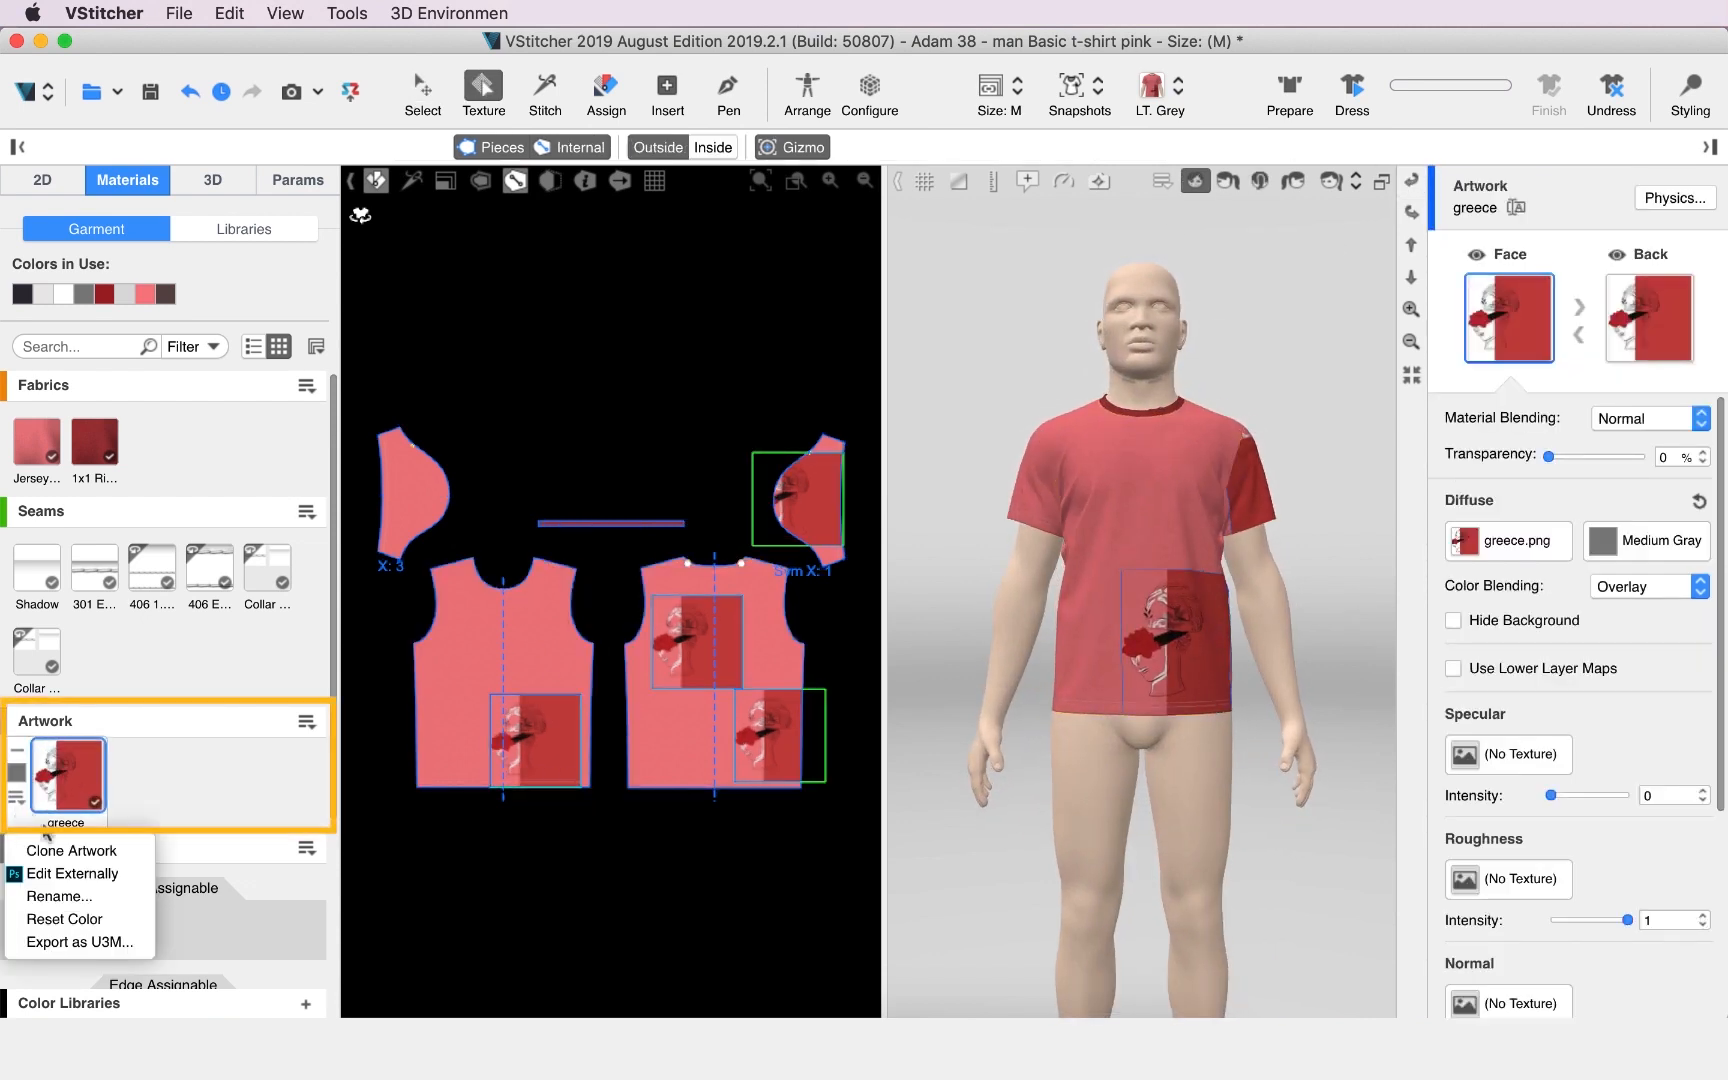
pyautogui.click(115, 851)
pyautogui.click(47, 800)
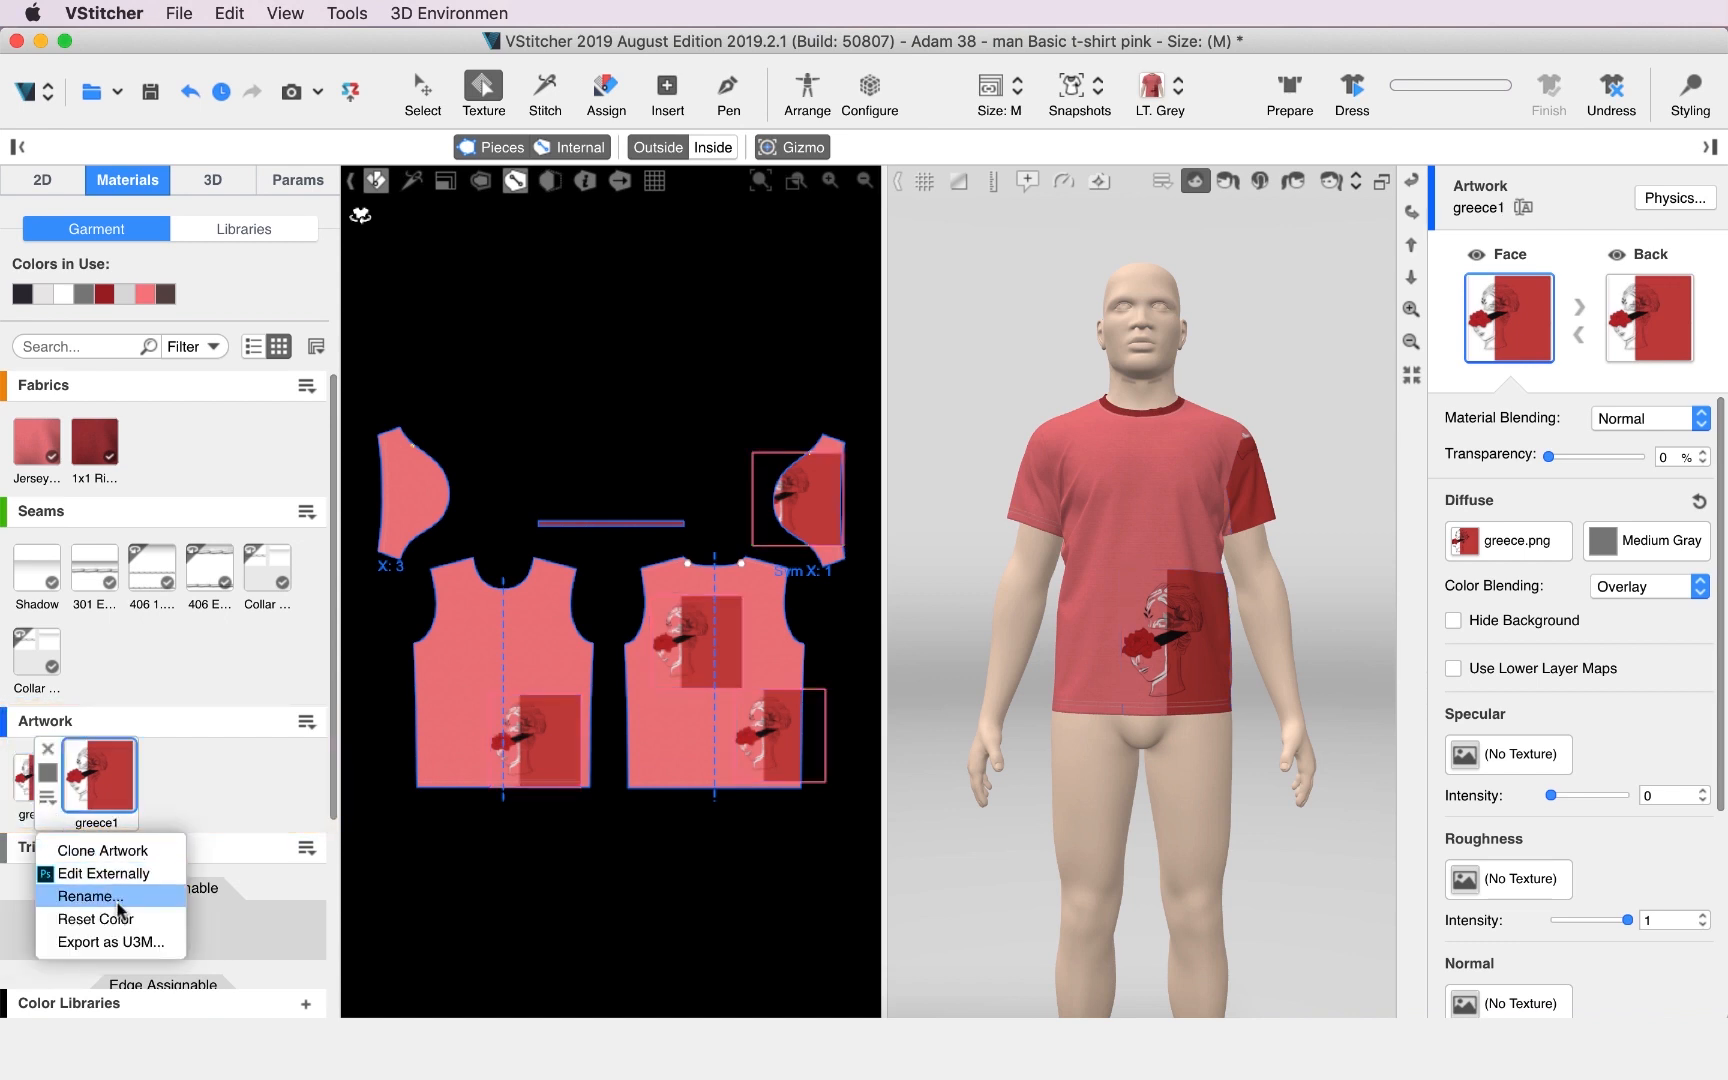
pyautogui.click(118, 900)
pyautogui.write('greece 2')
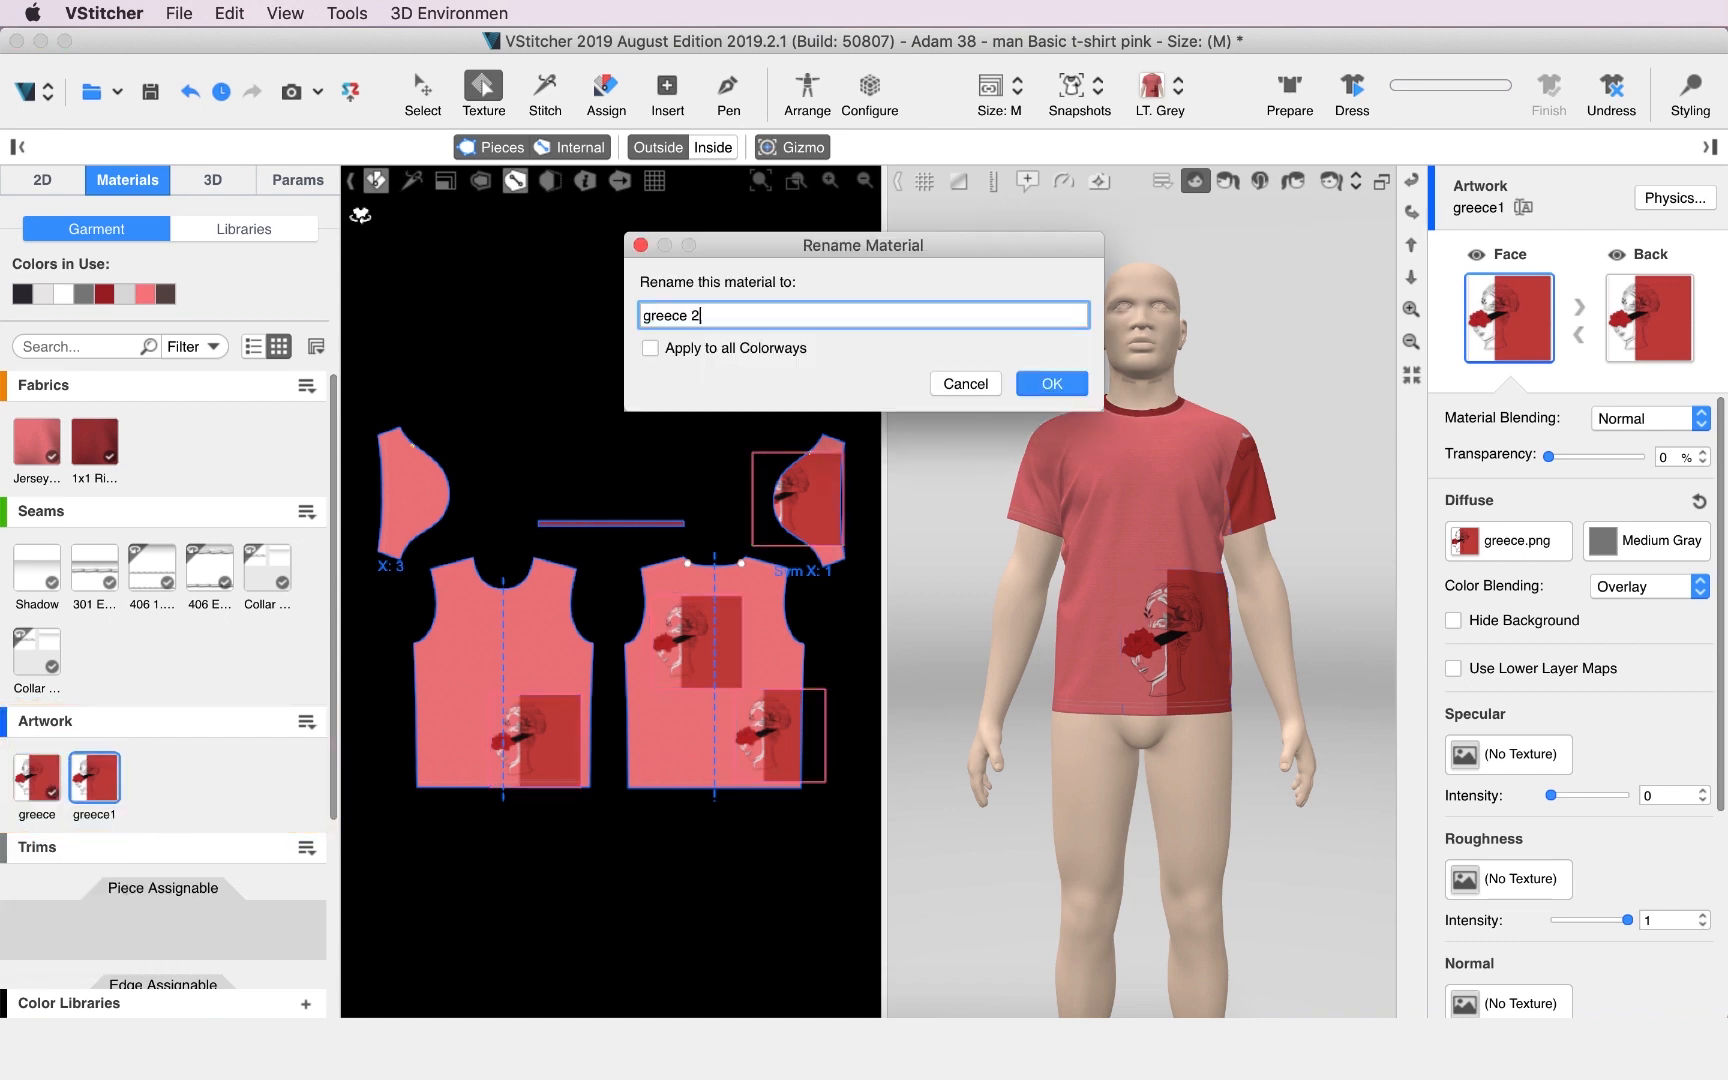
pyautogui.press('Return')
# Place the greece 2 artwork on the front piece's upper chest and move it slightly lower.
pyautogui.click(606, 90)
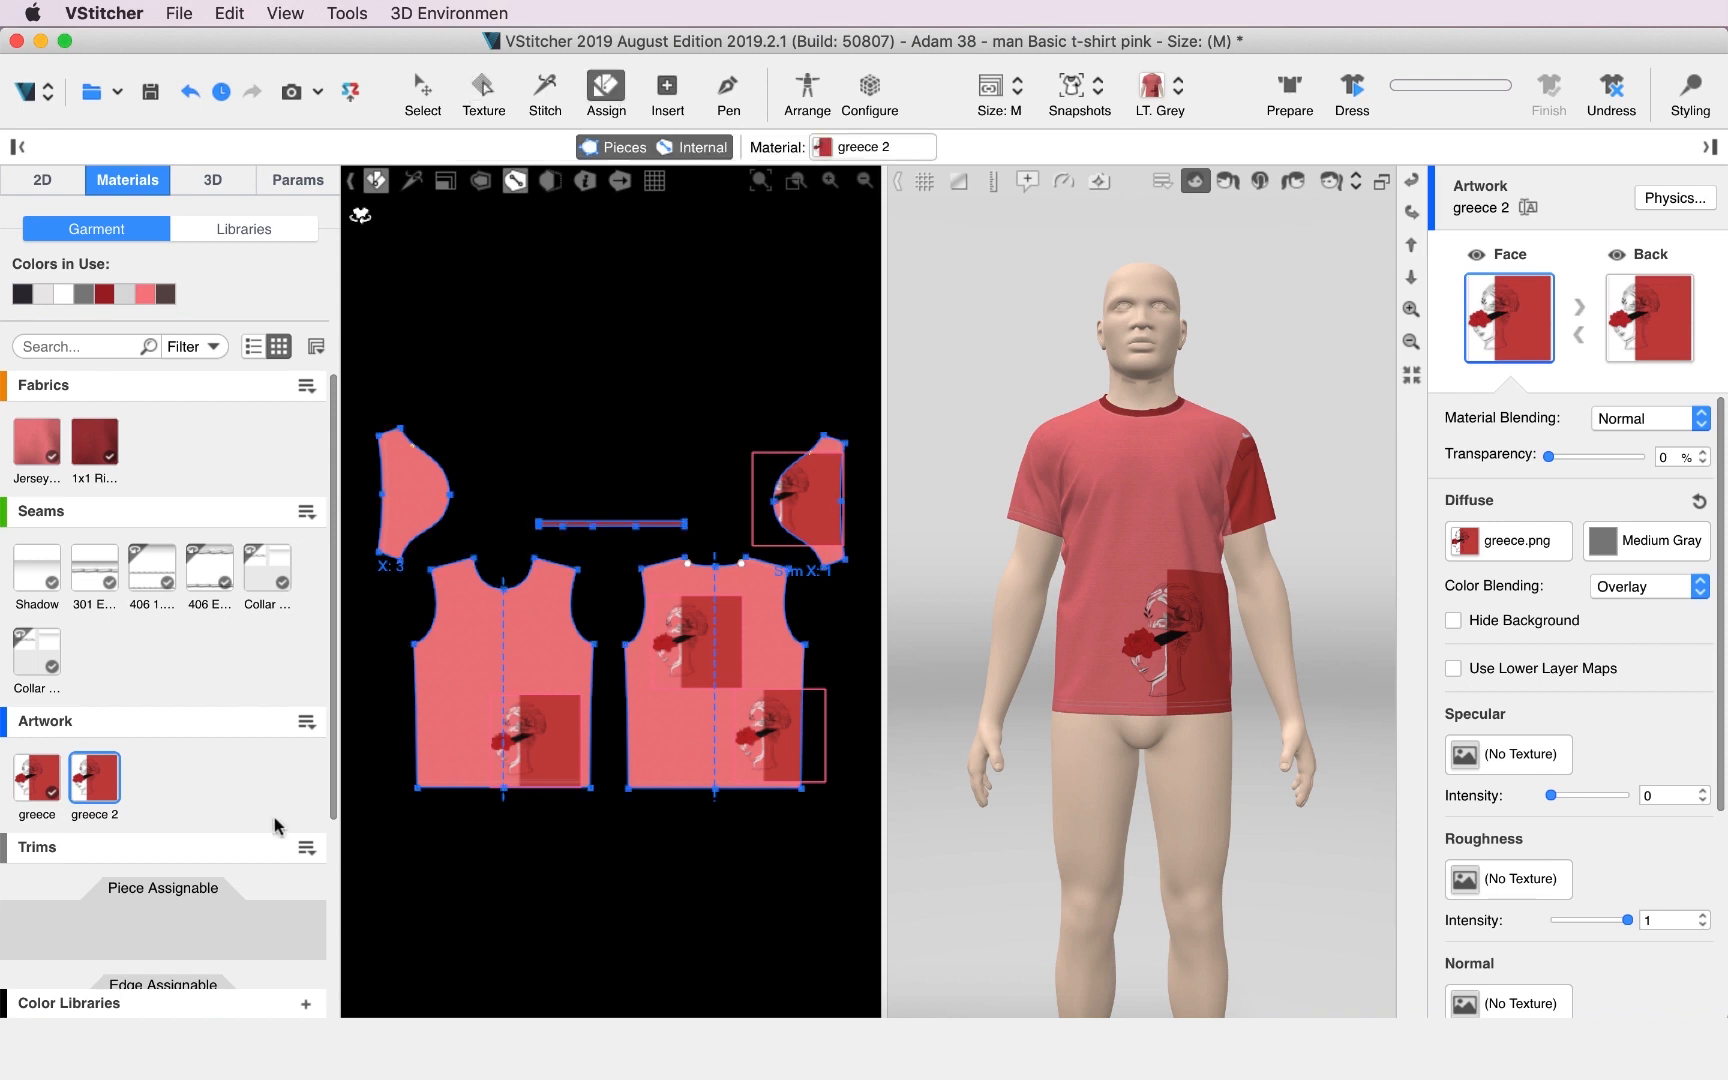
pyautogui.click(484, 614)
pyautogui.press('t')
pyautogui.moveTo(504, 593); pyautogui.dragTo(528, 658)
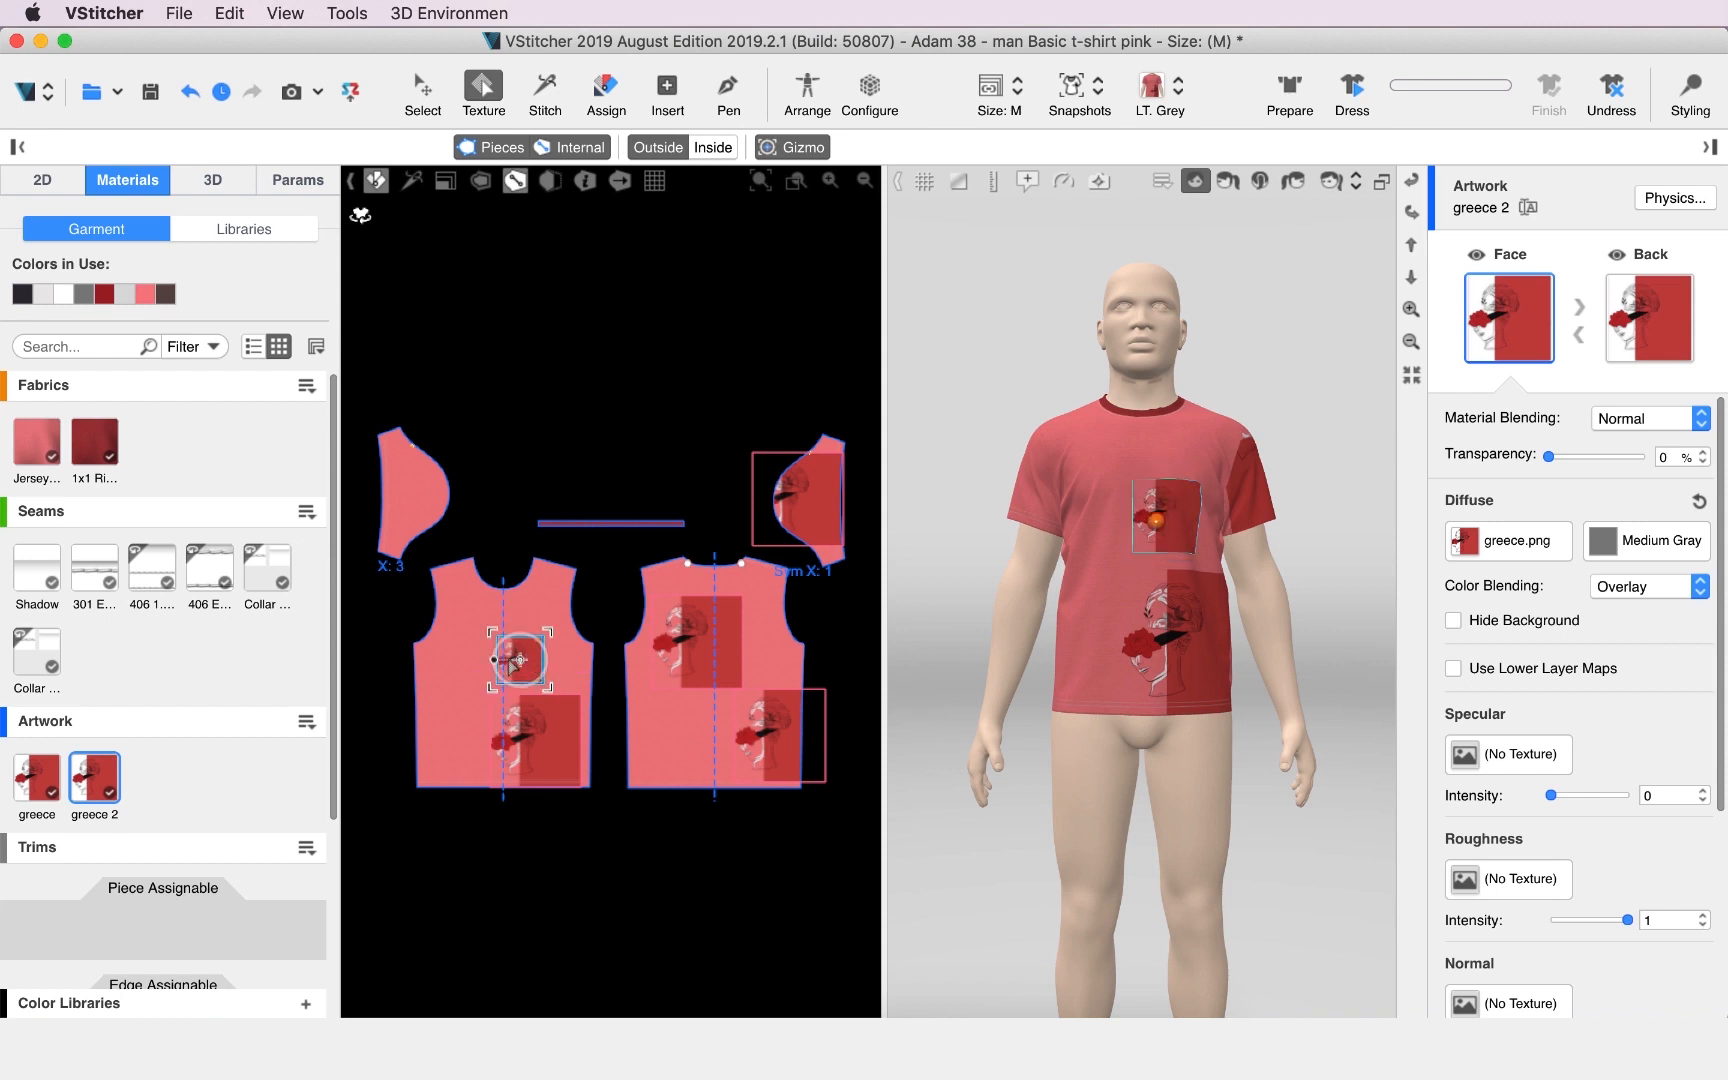
# Select the small chest print and locate its artwork resource in the library.
pyautogui.click(535, 742)
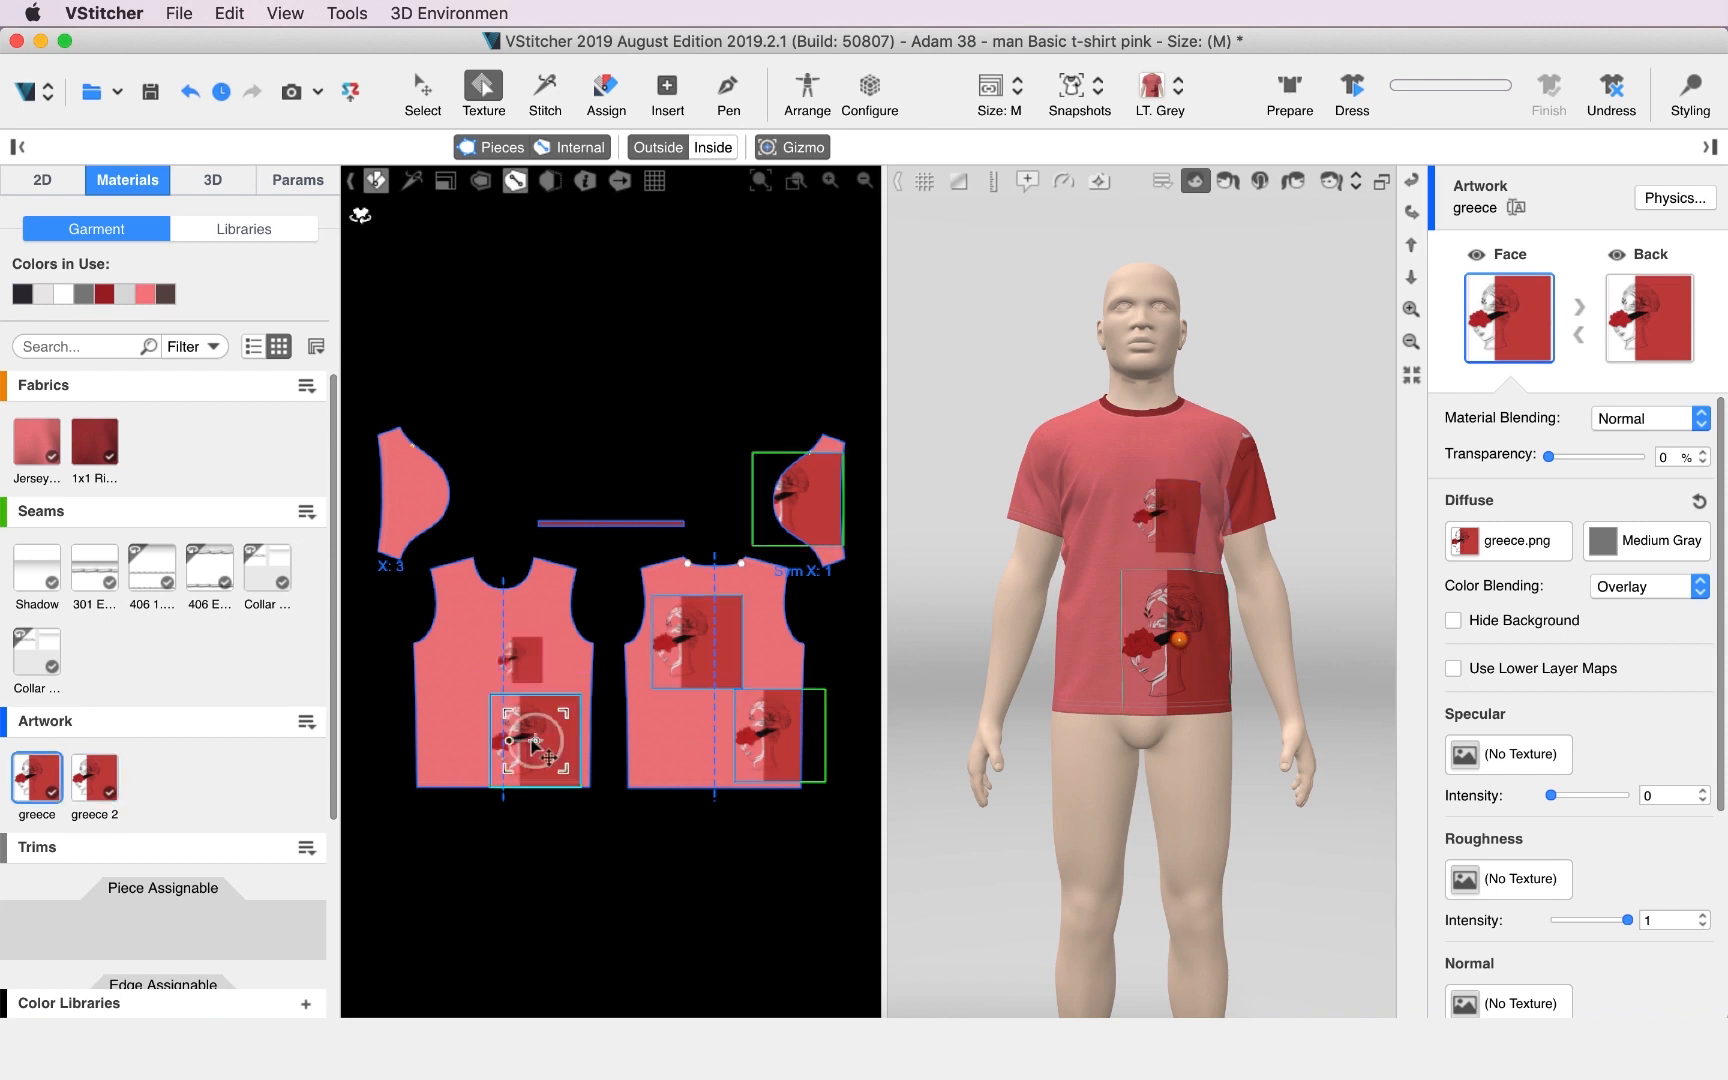
pyautogui.click(518, 662)
pyautogui.rightClick(518, 662)
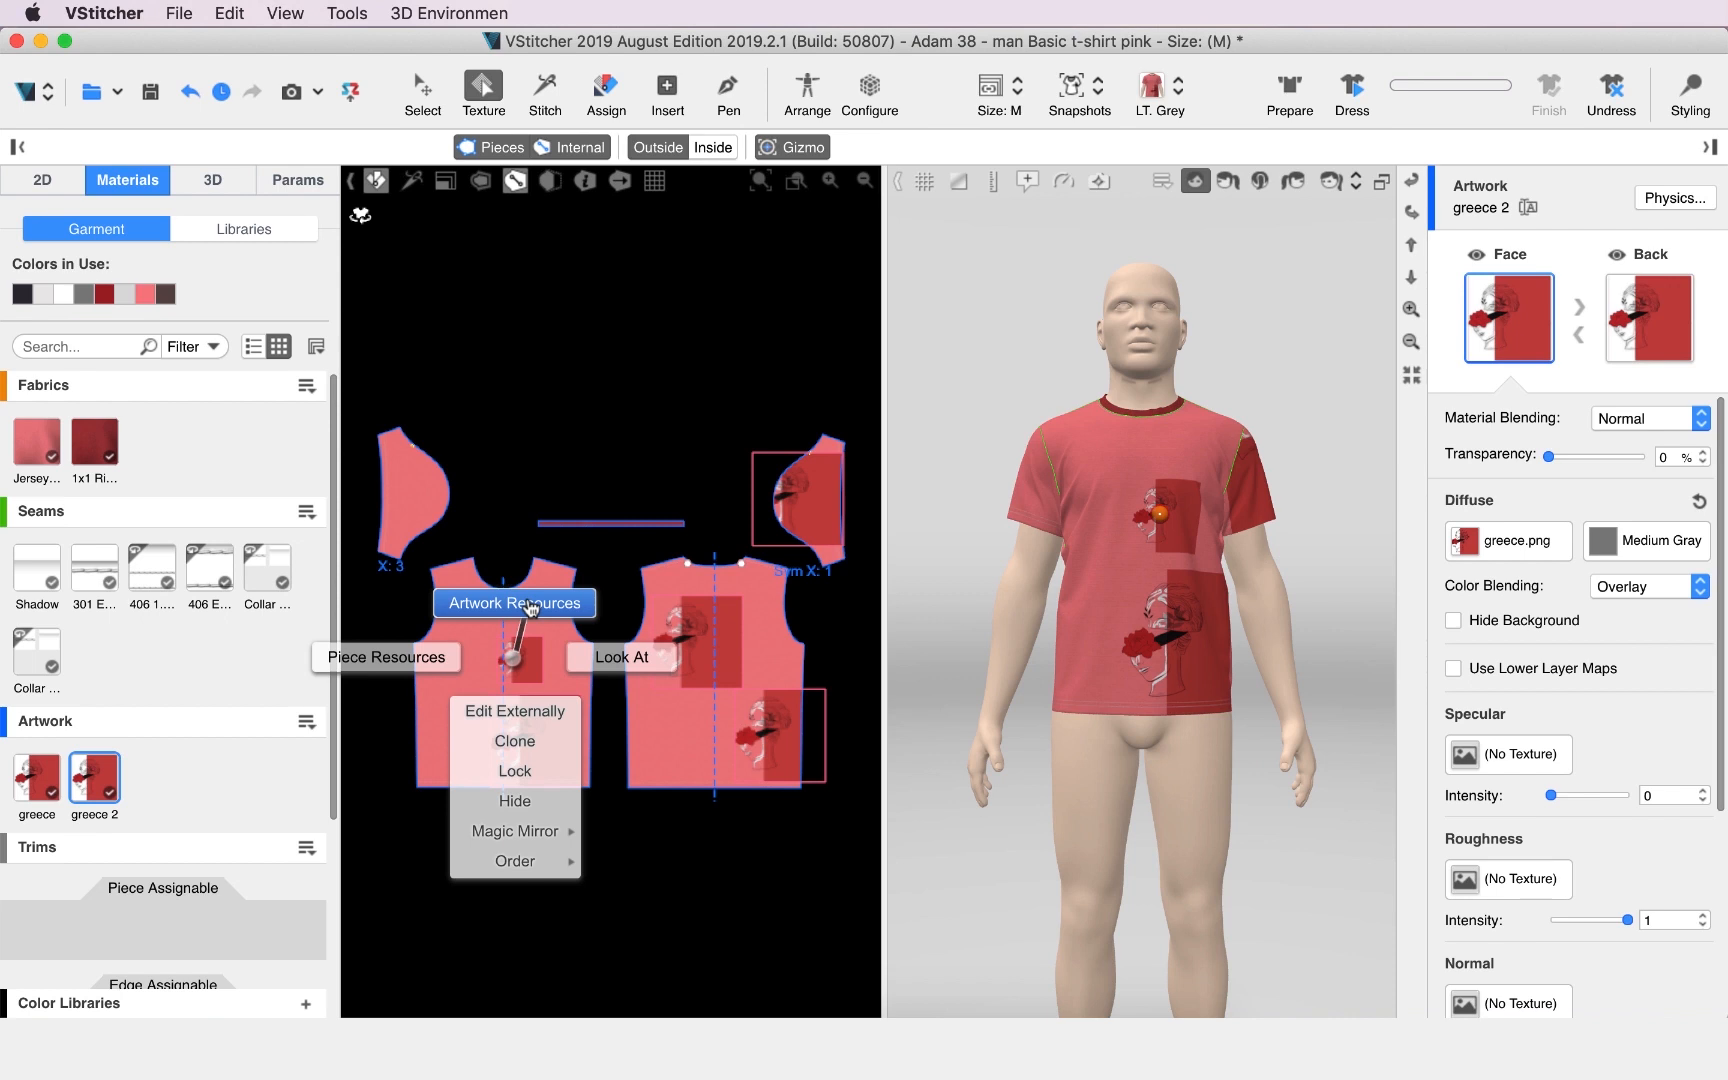
pyautogui.click(528, 604)
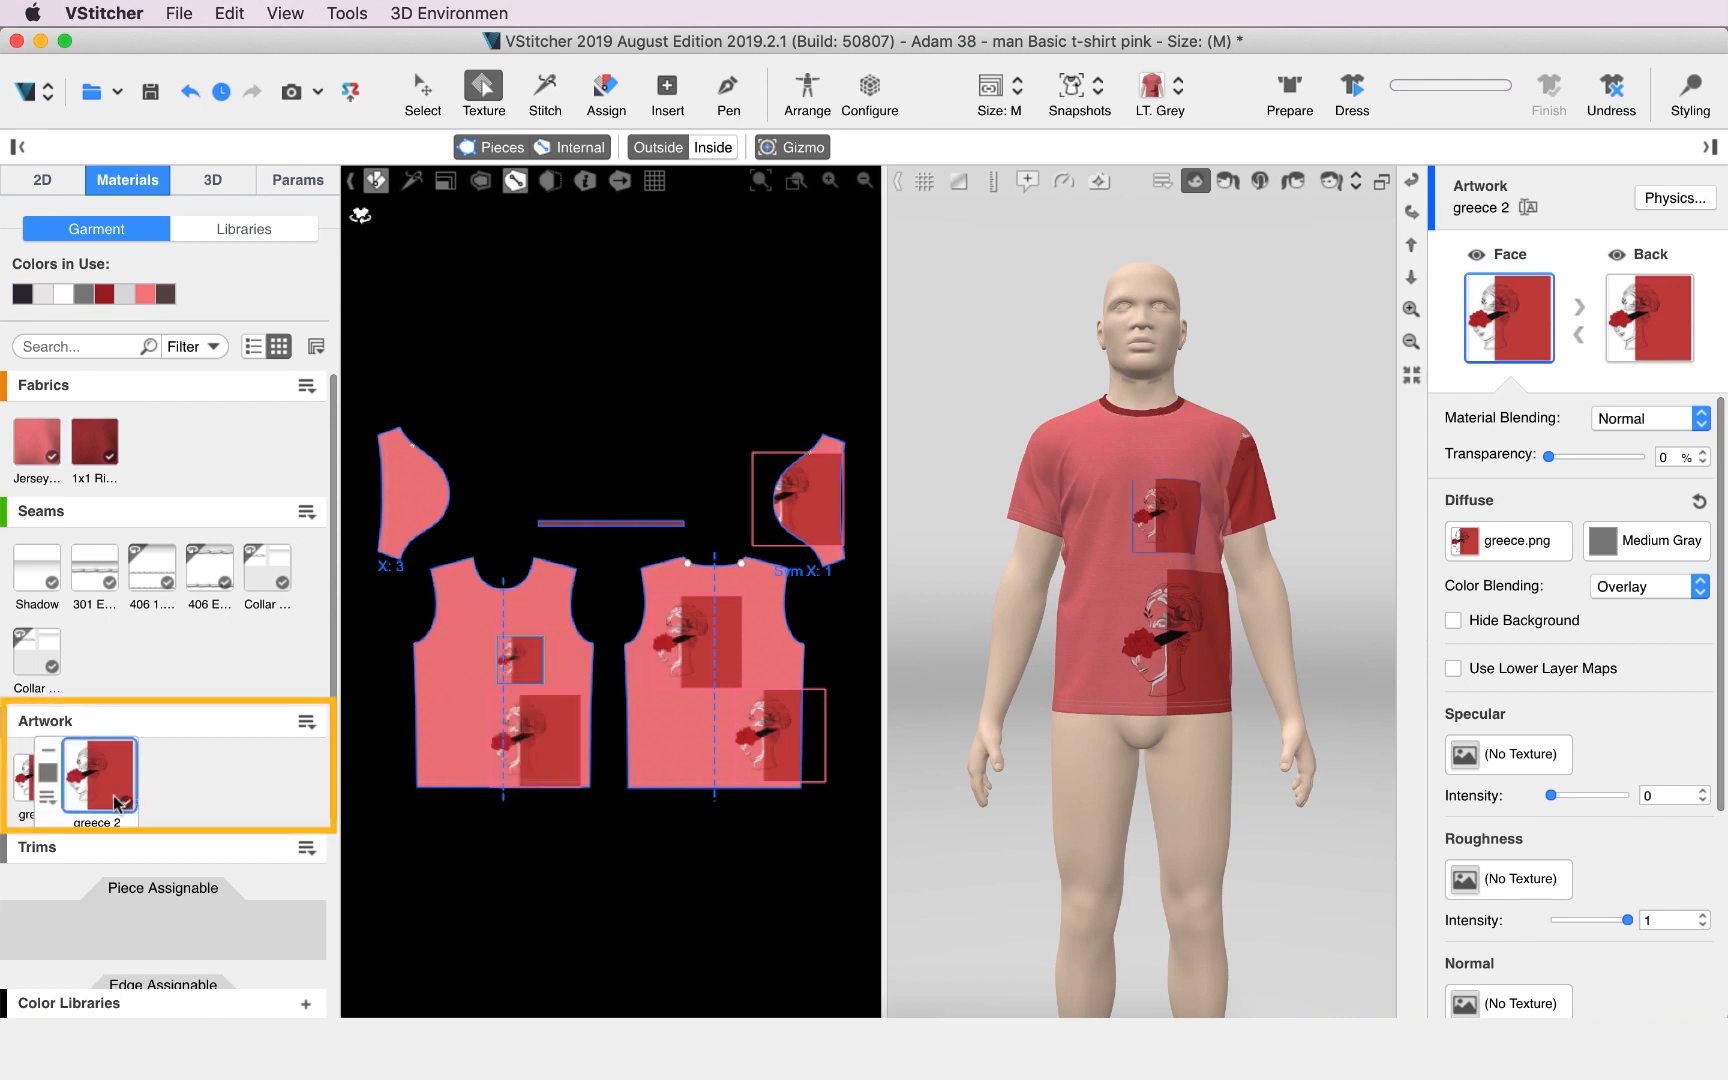